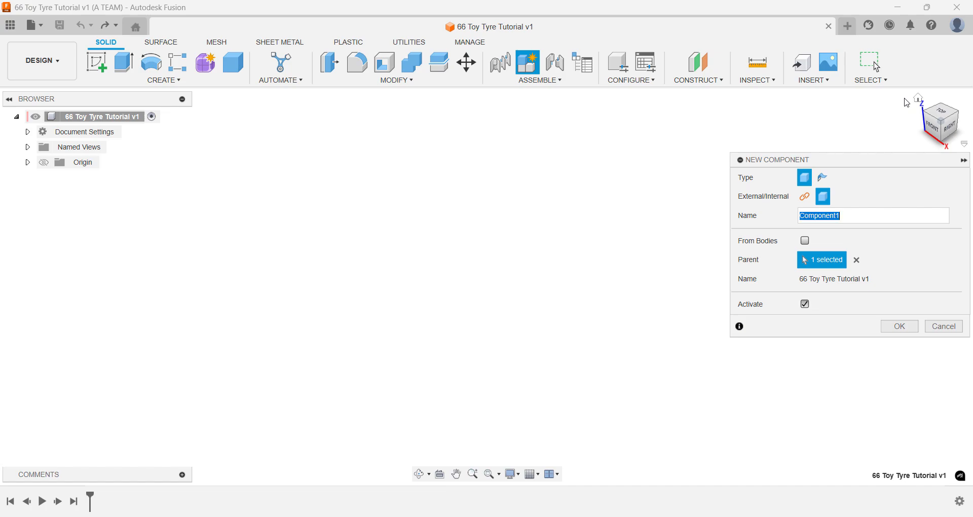
- Create and activate an internal component named Toy Tyre, and start a sketch on the front XZ plane
type("Toy Tyre")
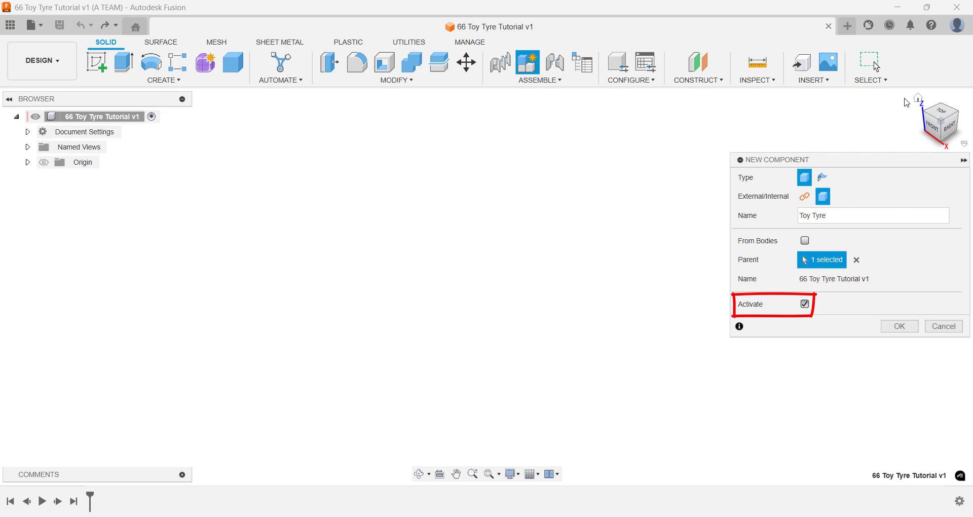
key("Return")
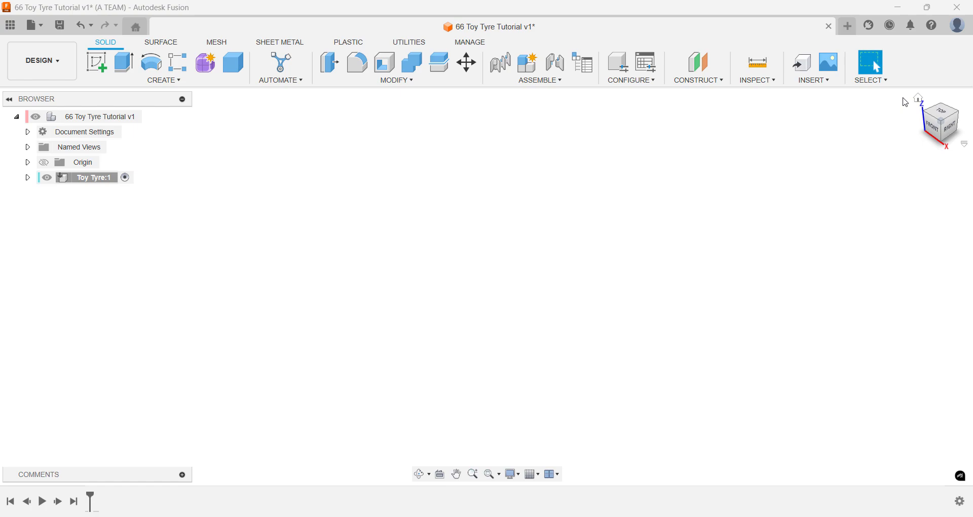
type("s")
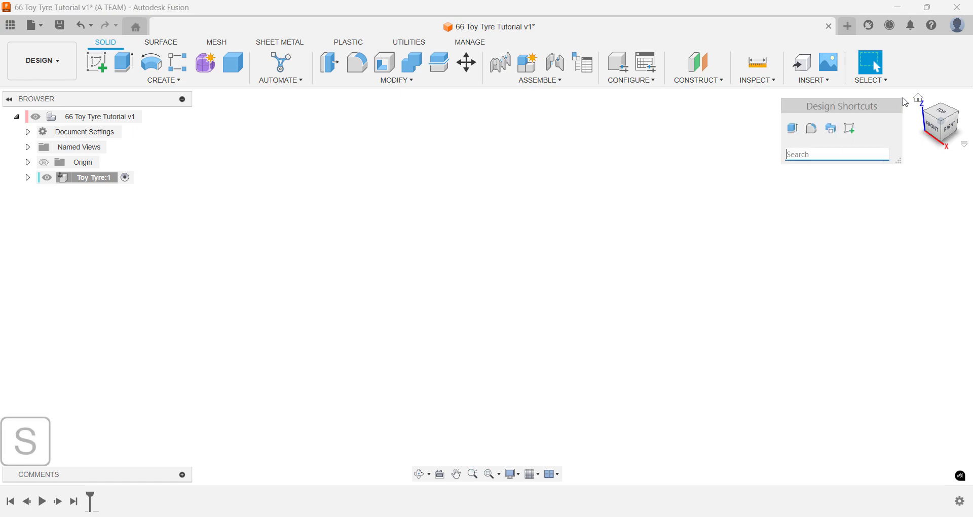
type("ske")
key("Return")
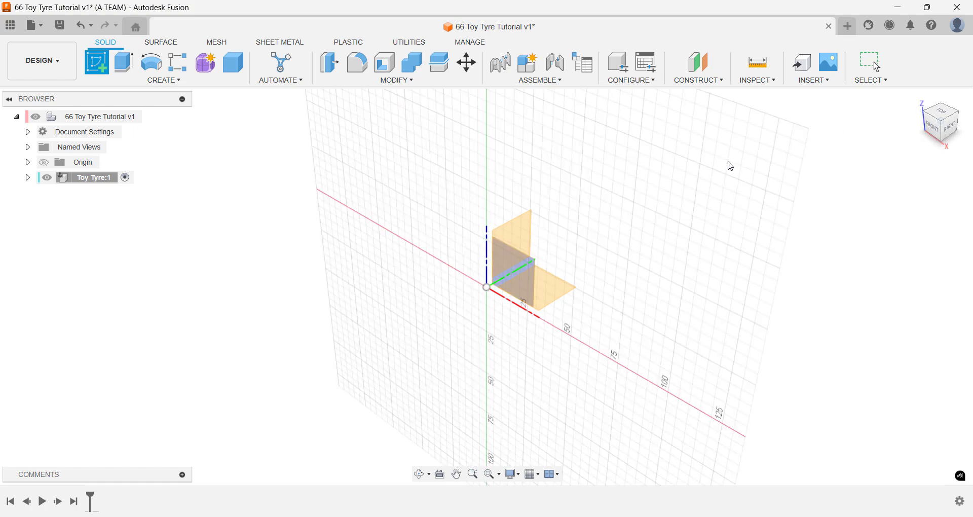
left_click(528, 269)
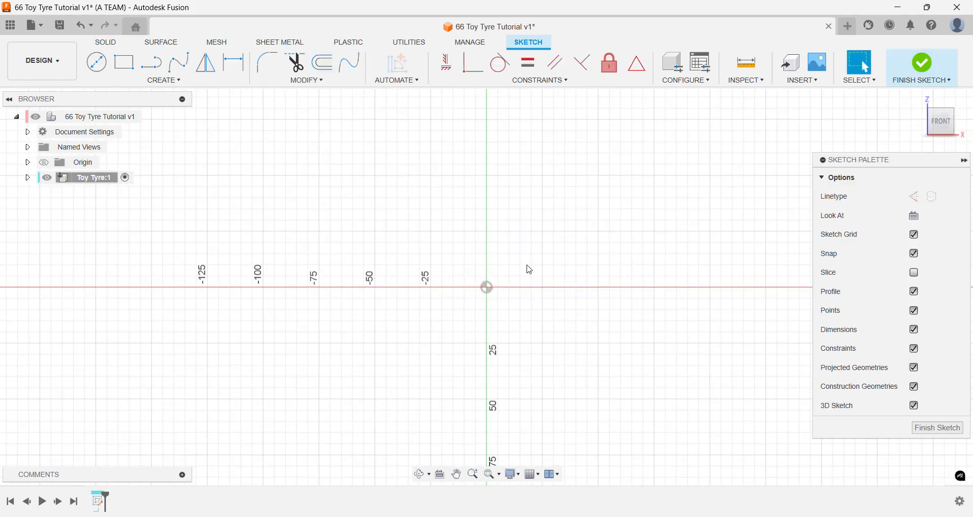
- Sketch a horizontal line 15 mm leftward from the vertical axis, 50 mm above the origin, and a connected vertical line about 23 mm downward
key("l")
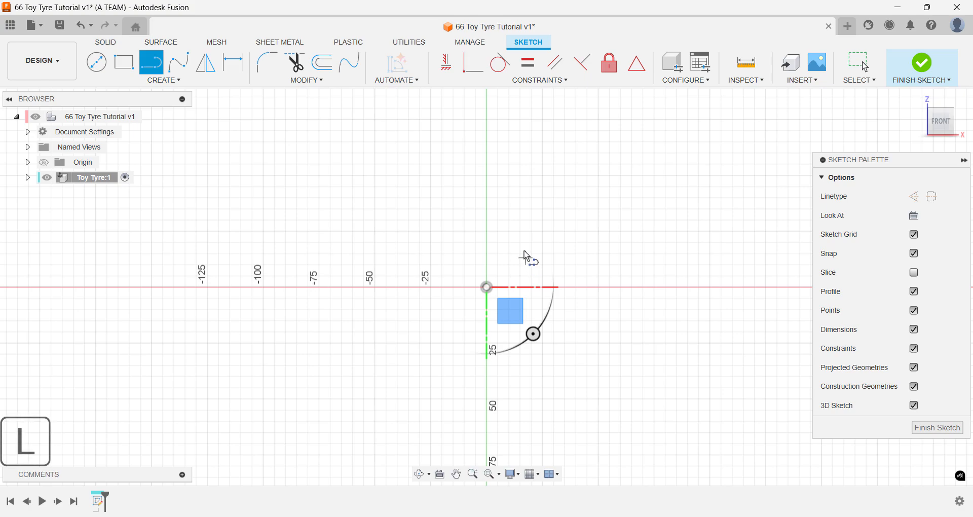
left_click(487, 178)
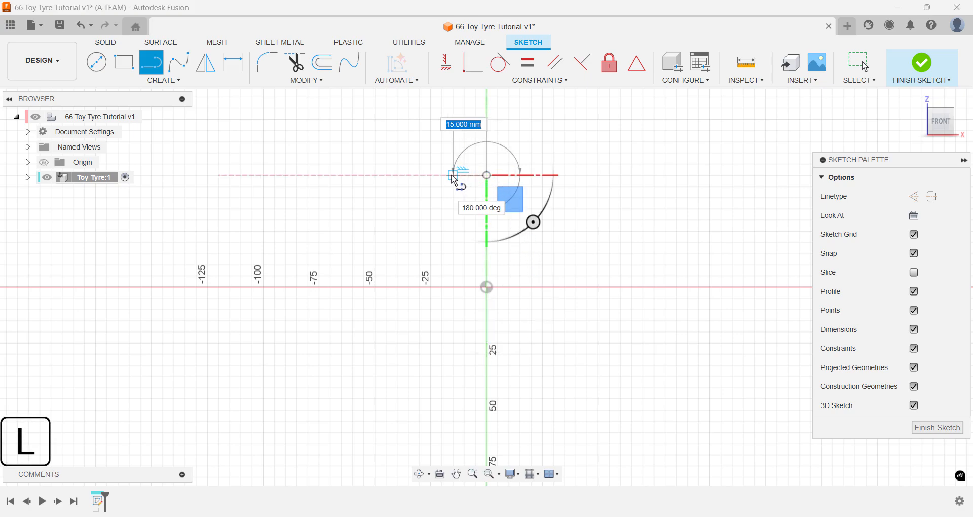
left_click(454, 175)
left_click(453, 226)
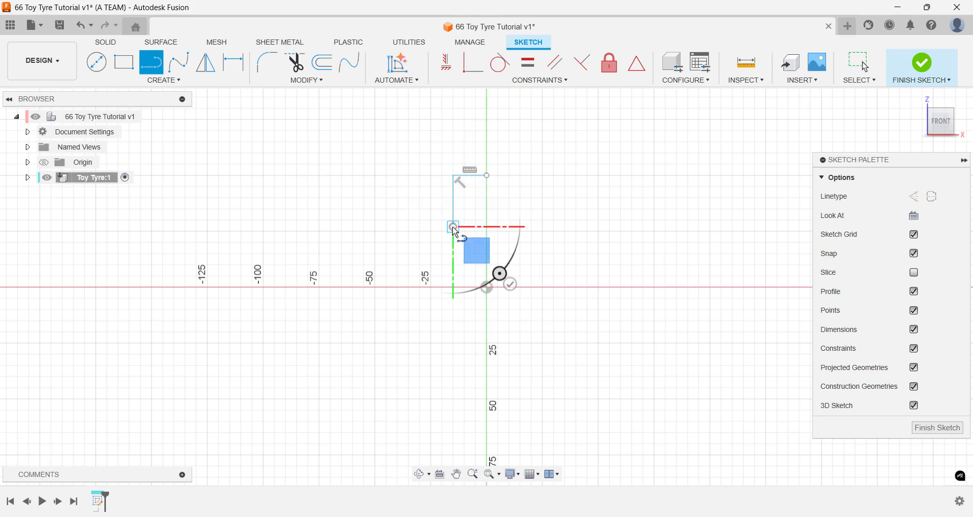
left_click(454, 227)
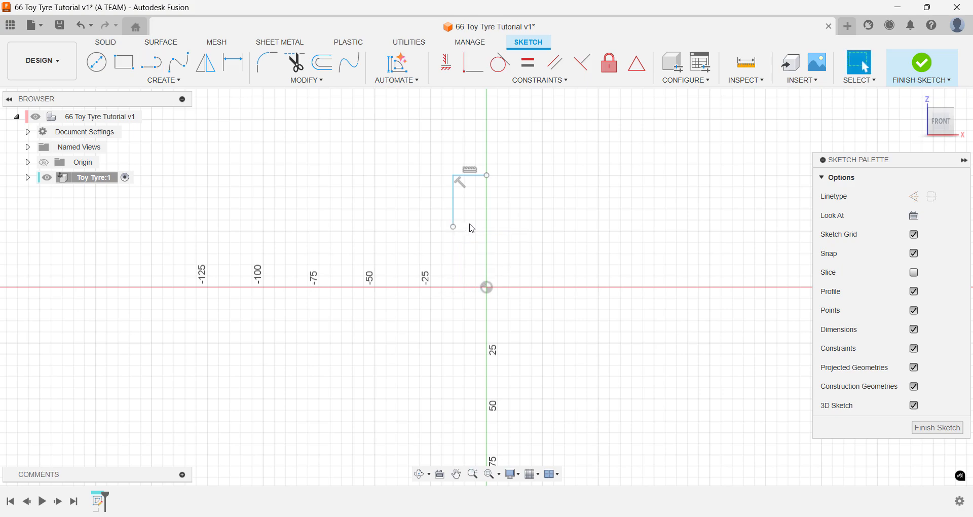
- Dimension the horizontal line's endpoint on the vertical axis at 50 mm above the origin
key("d")
left_click(487, 175)
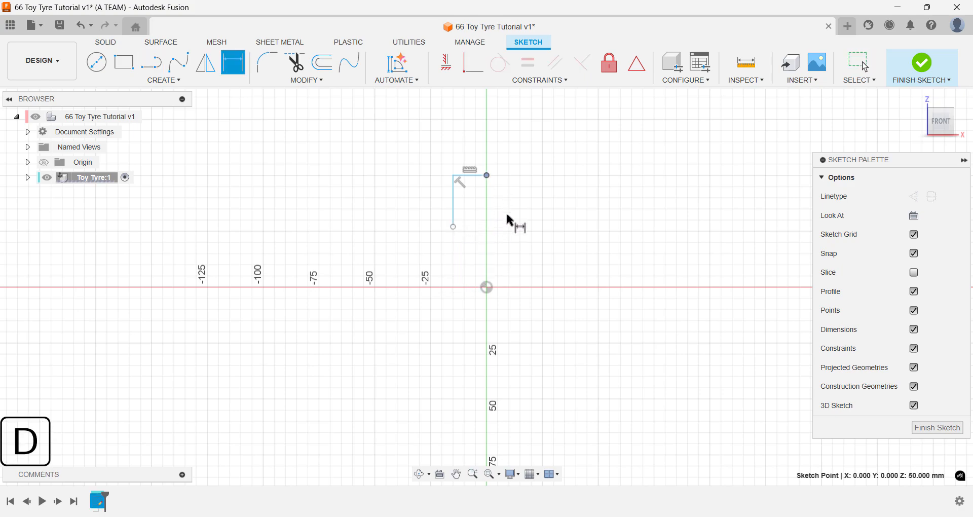
left_click(487, 287)
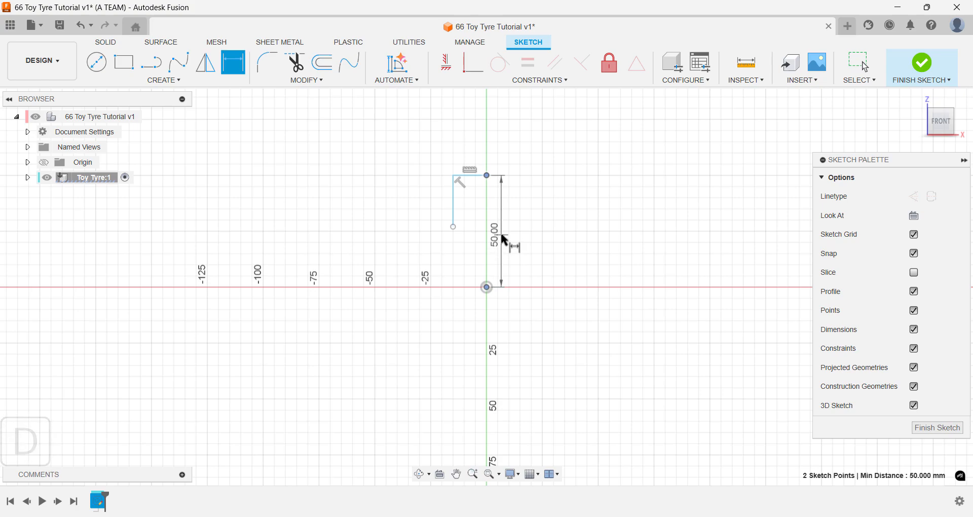
left_click(505, 239)
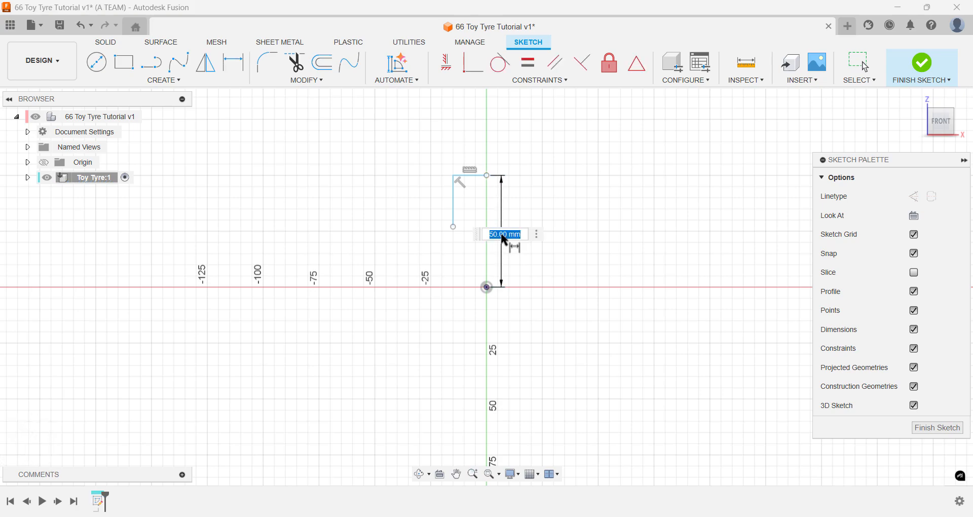
key("Return")
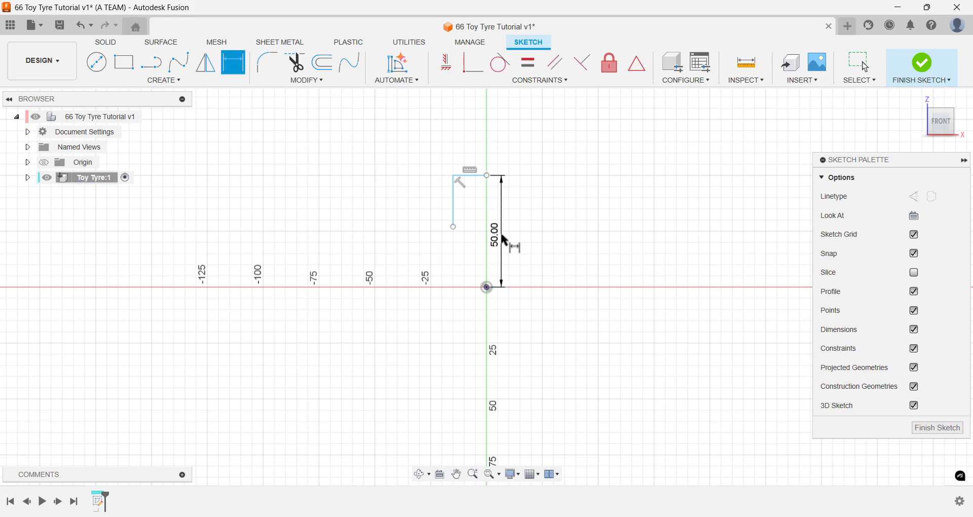
- Dimension the horizontal line between its two endpoints and set its length to 10 mm
left_click(487, 176)
left_click(453, 175)
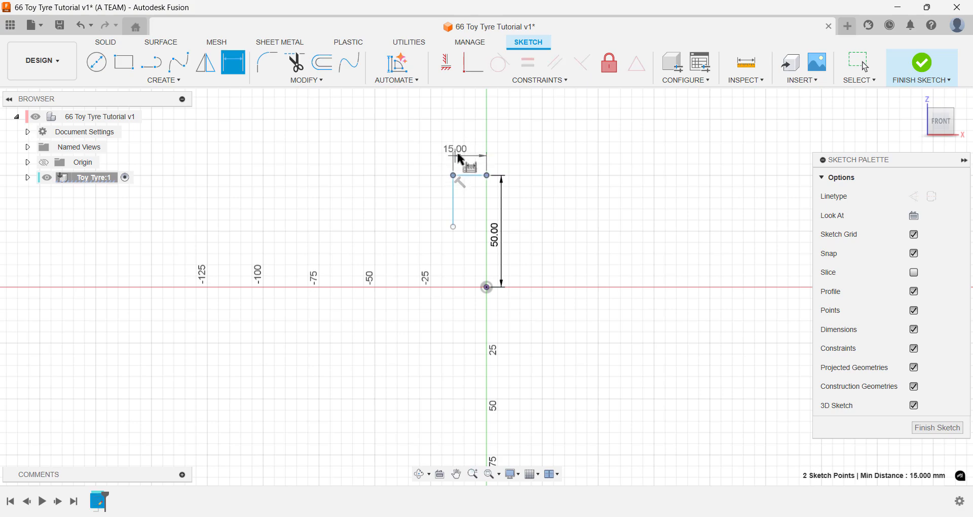
left_click(465, 157)
type("10")
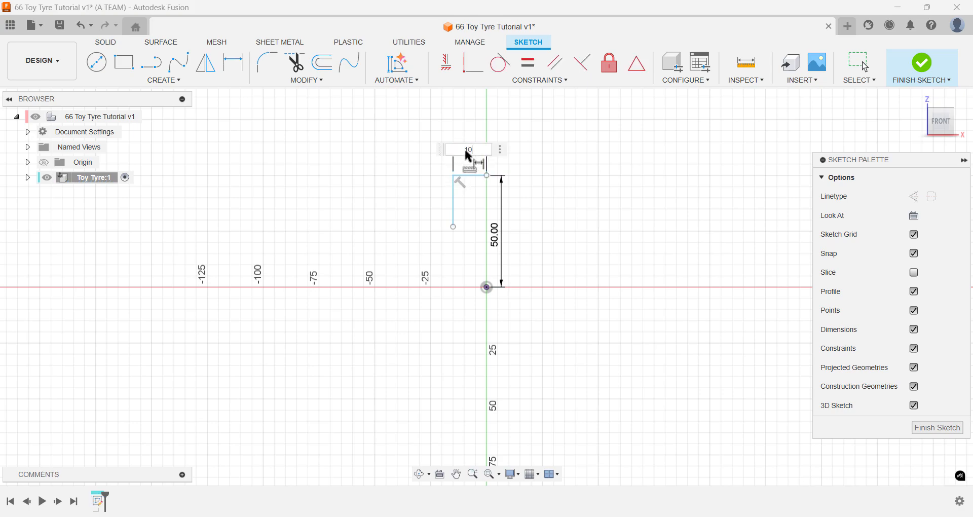
key("Return")
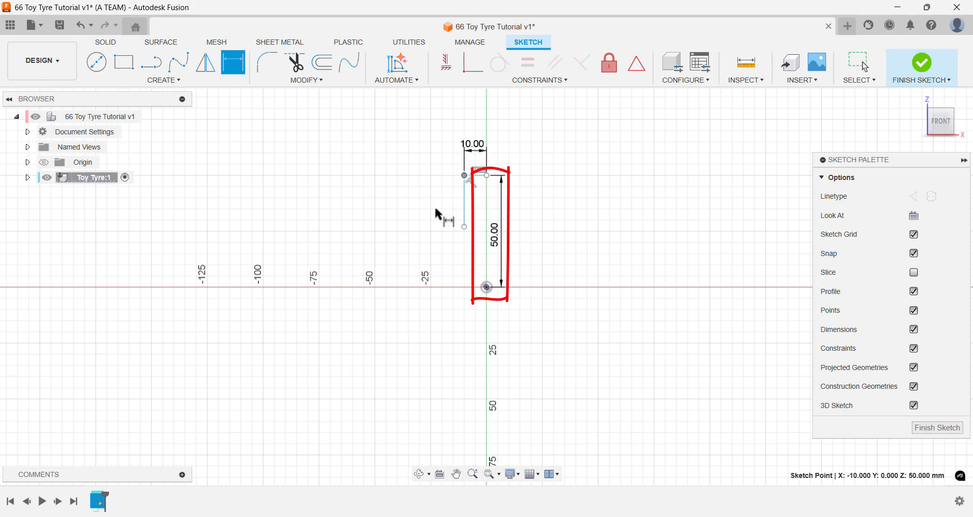
- Dimension the vertical line between its endpoints and set its length to 25 mm
left_click(464, 227)
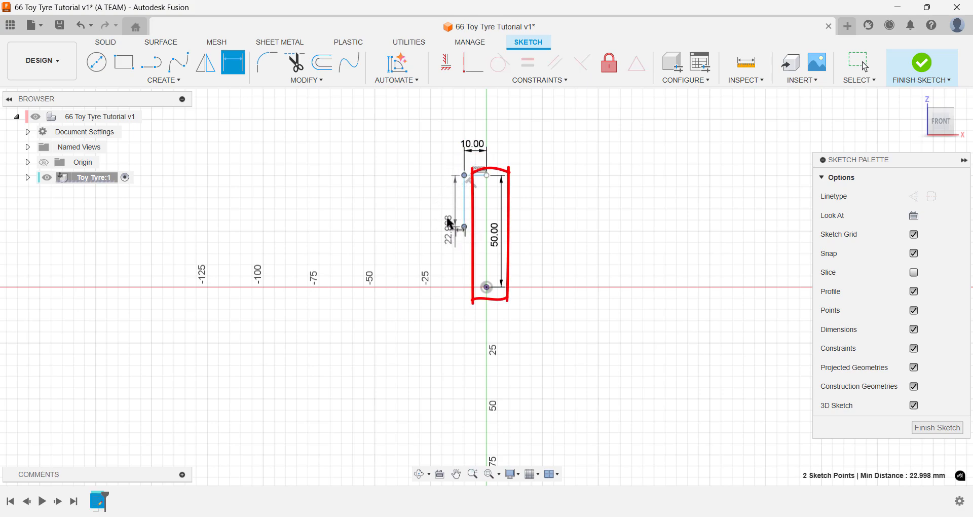
left_click(448, 207)
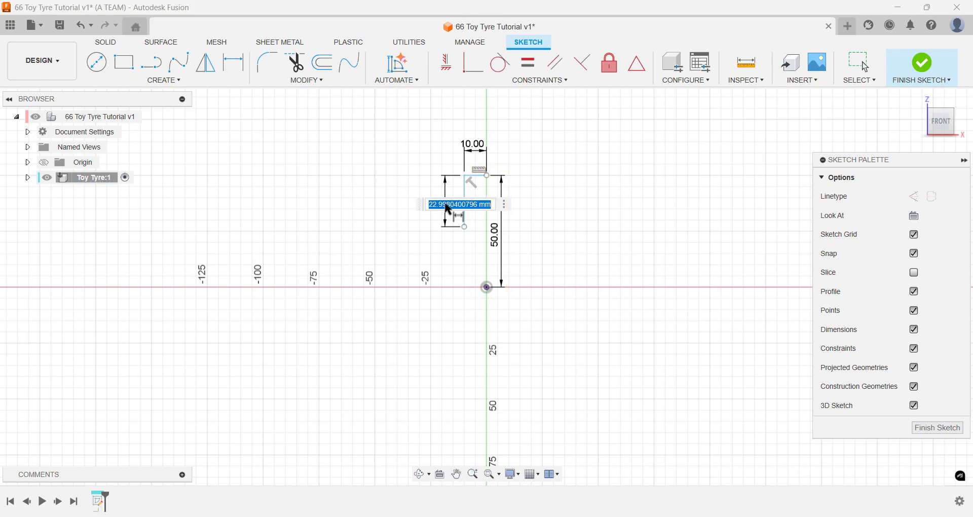
type("25")
key("Return")
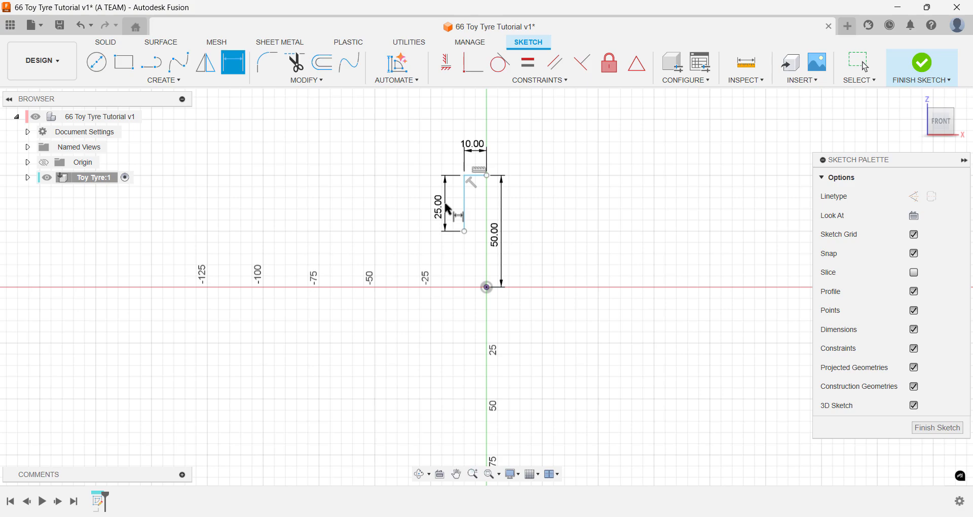
key("Escape")
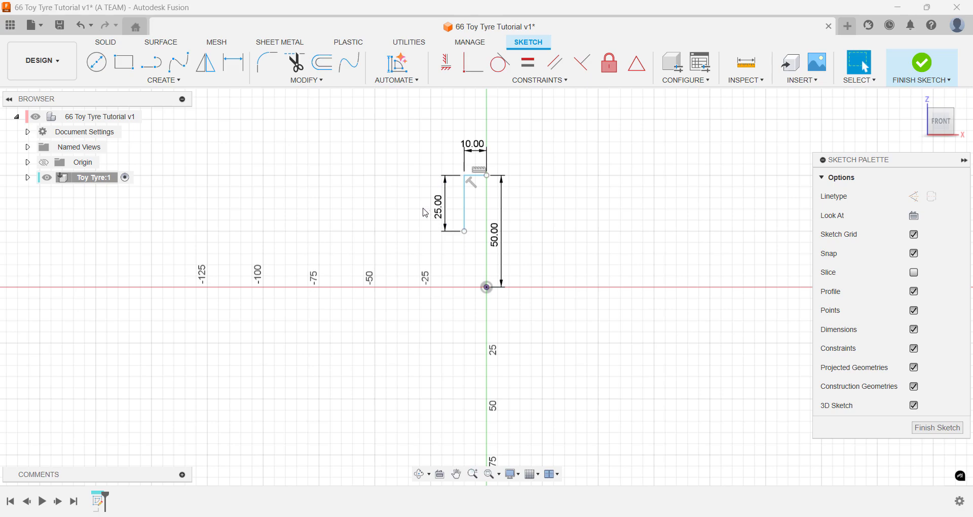
- Revolve the L-shaped open profile as a surface around the red X axis with Full extent, as a new body
type("s")
type("rev")
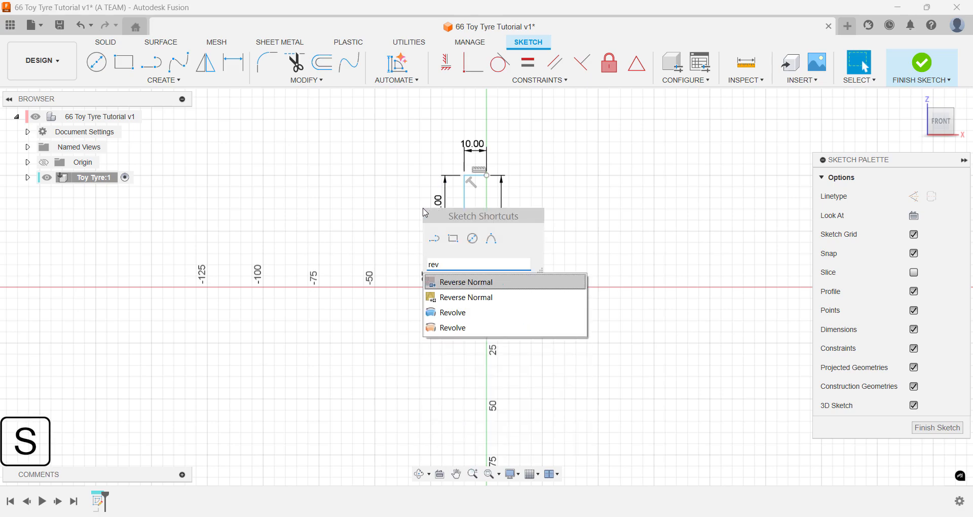
key("Down")
key("Down")
key("Down")
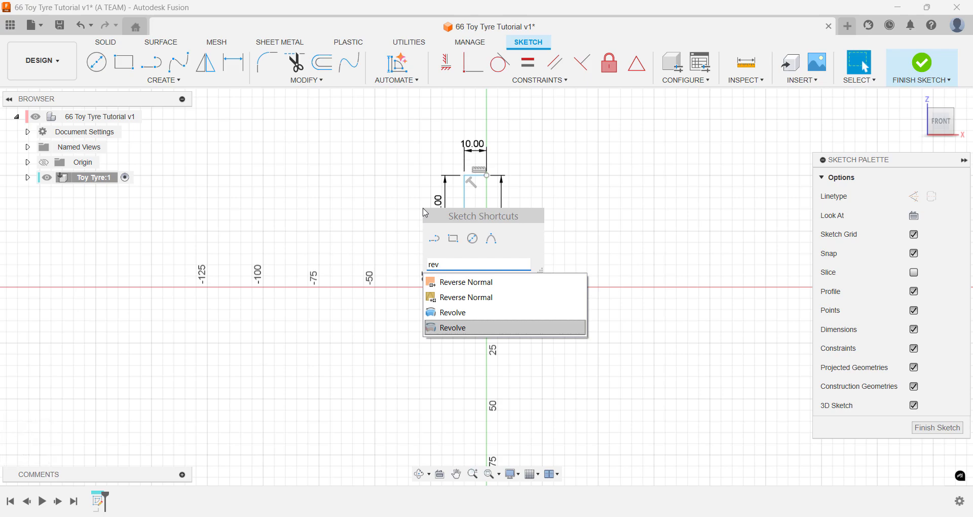
key("Return")
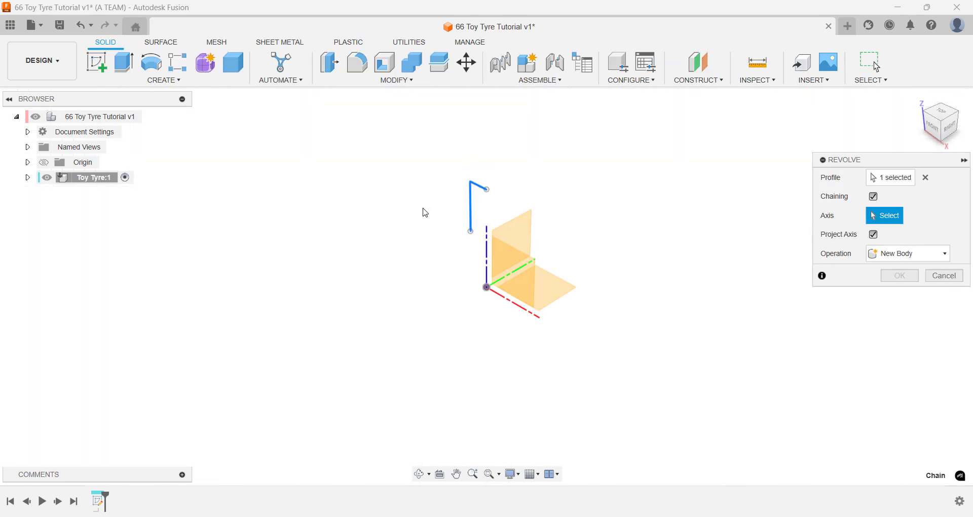
left_click(508, 303)
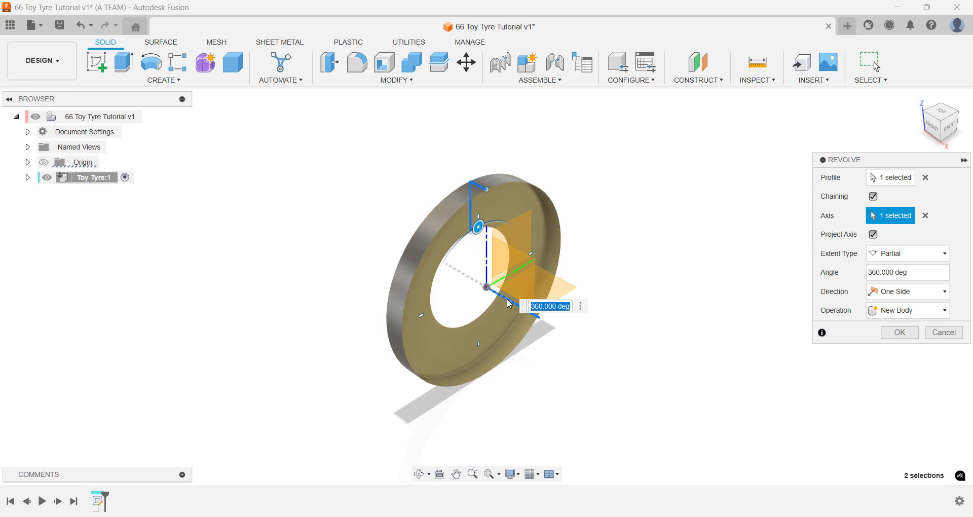
left_click(895, 260)
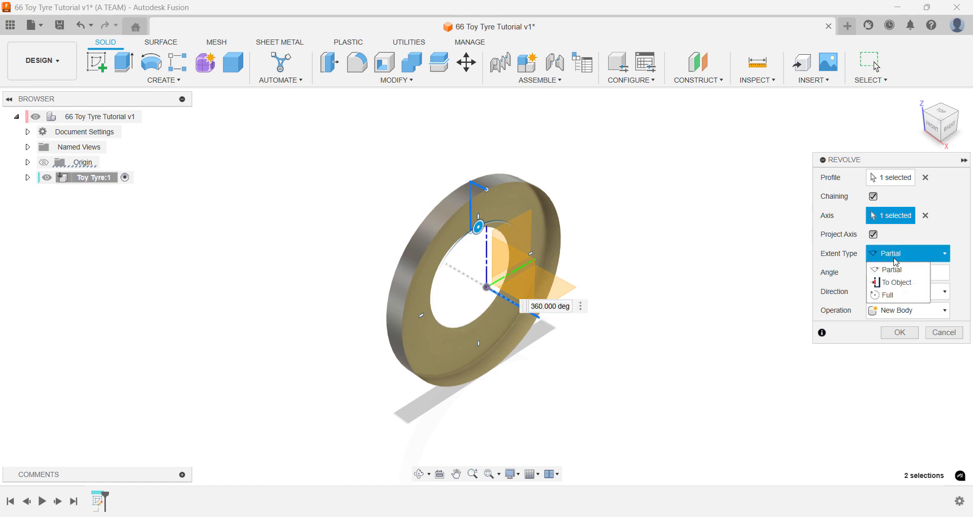
left_click(888, 295)
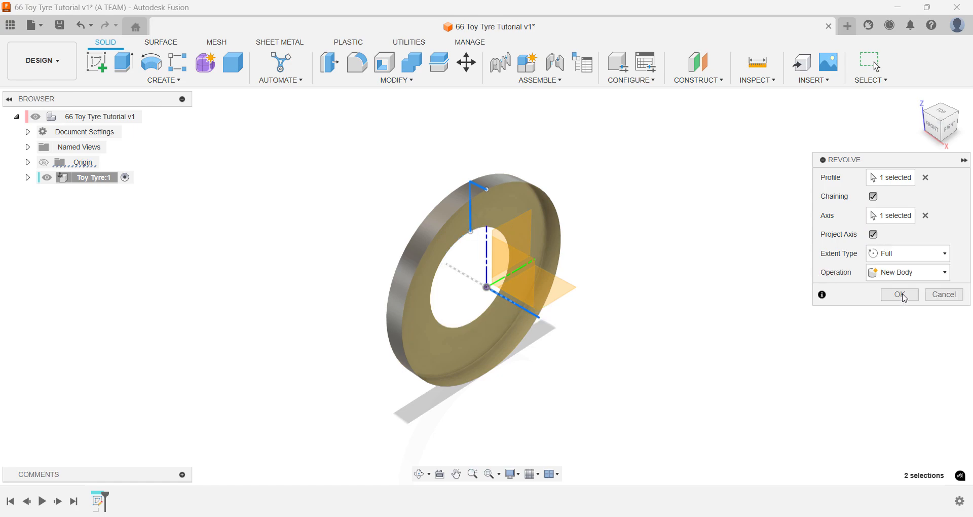
left_click(900, 295)
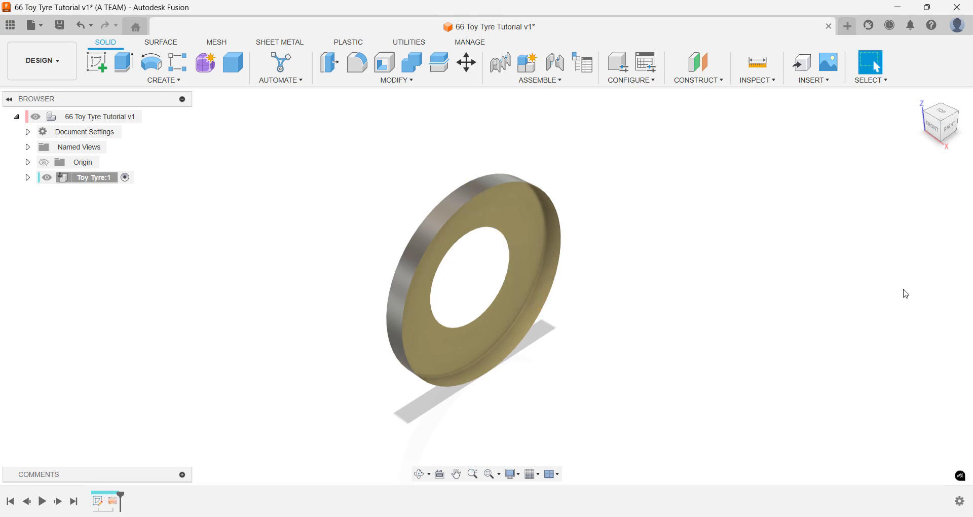
- Fillet the outer circular edge between the tyre's flat side face and its rim with an 11 mm radius
left_click(932, 122)
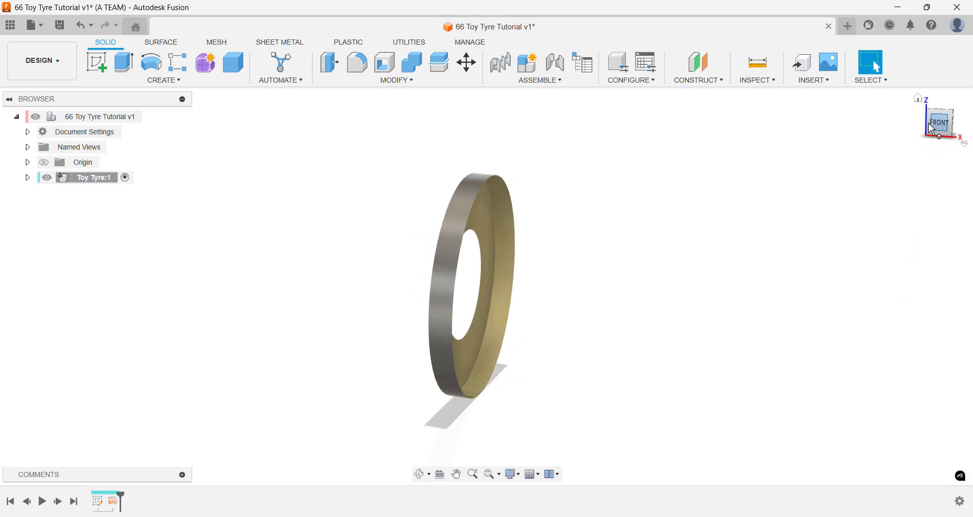
left_click(914, 100)
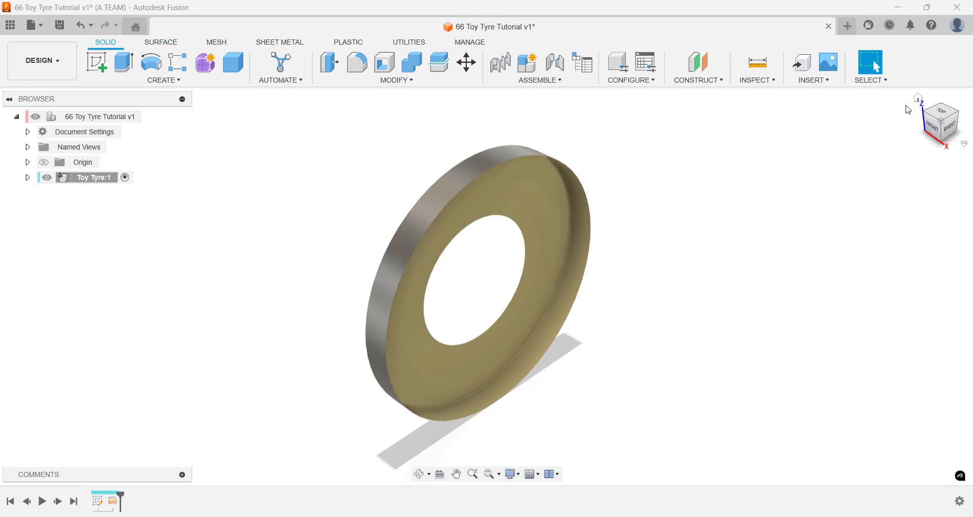
left_click(922, 115)
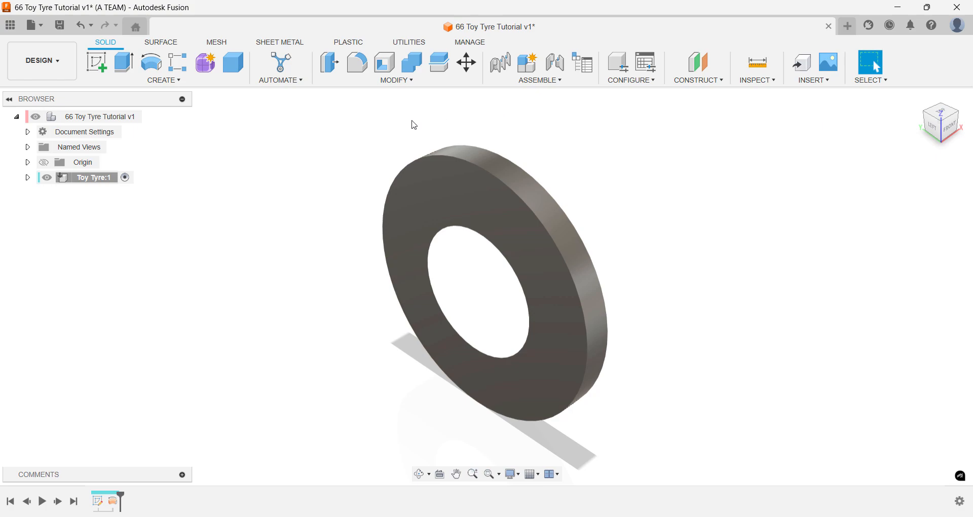
key("f")
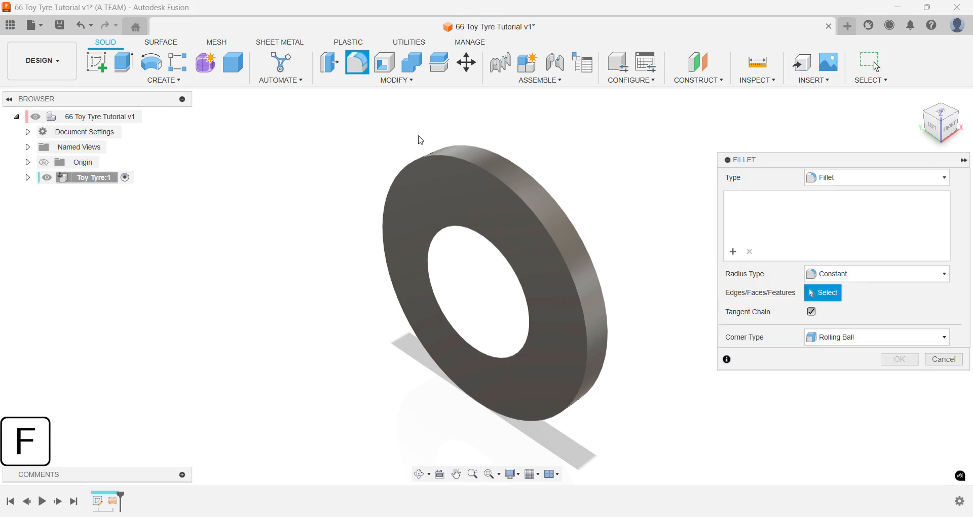
left_click(428, 153)
left_click_drag(423, 152, 436, 156)
type("11")
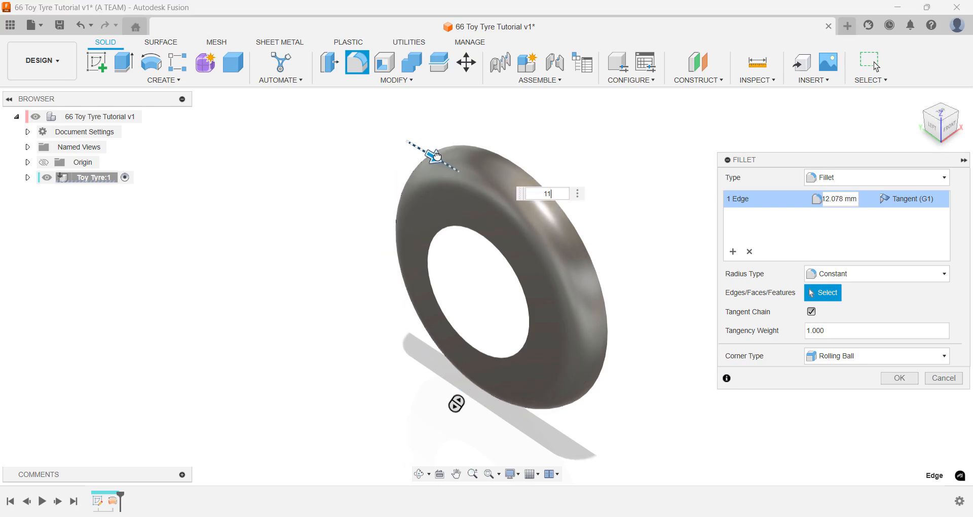
key("Return")
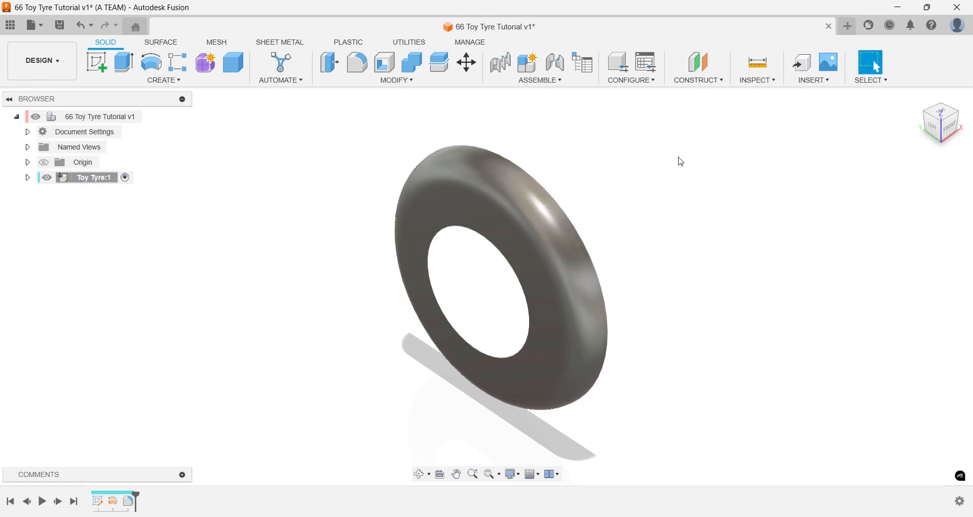
- Thicken the tyre surface with chain selection to -5 mm on one side, as a new body
left_click(918, 99)
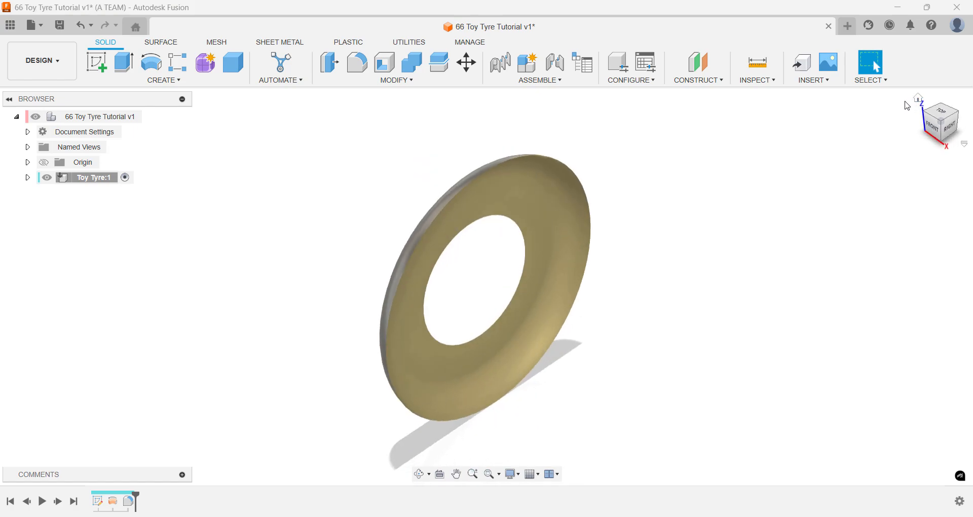
type("sthi")
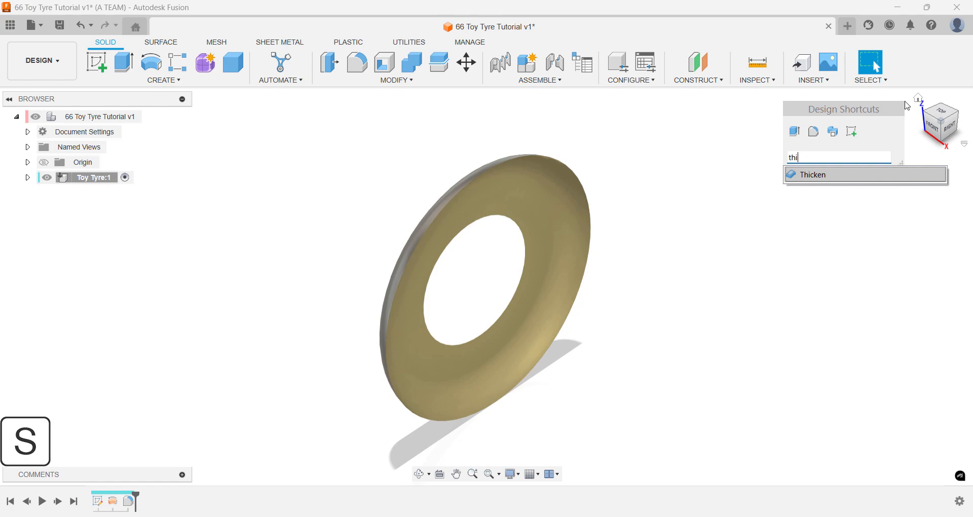
key("Return")
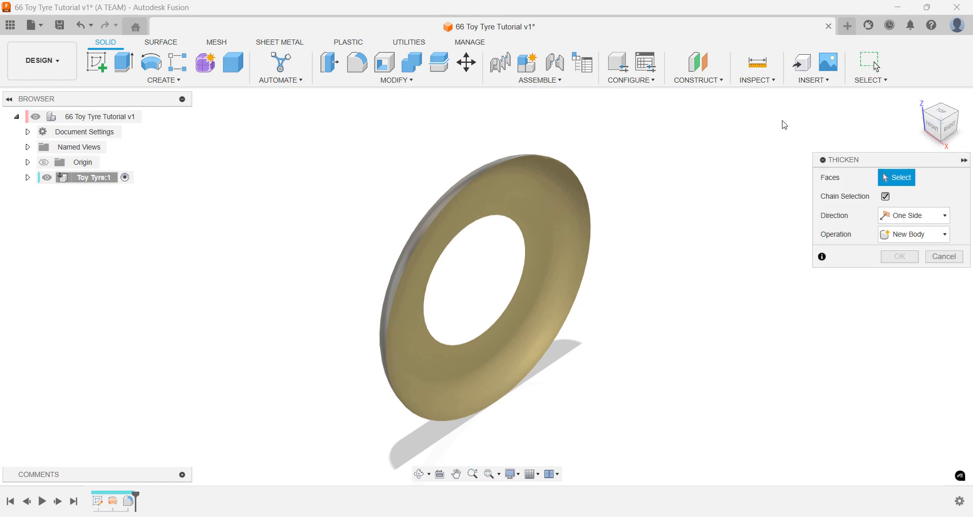
left_click(567, 206)
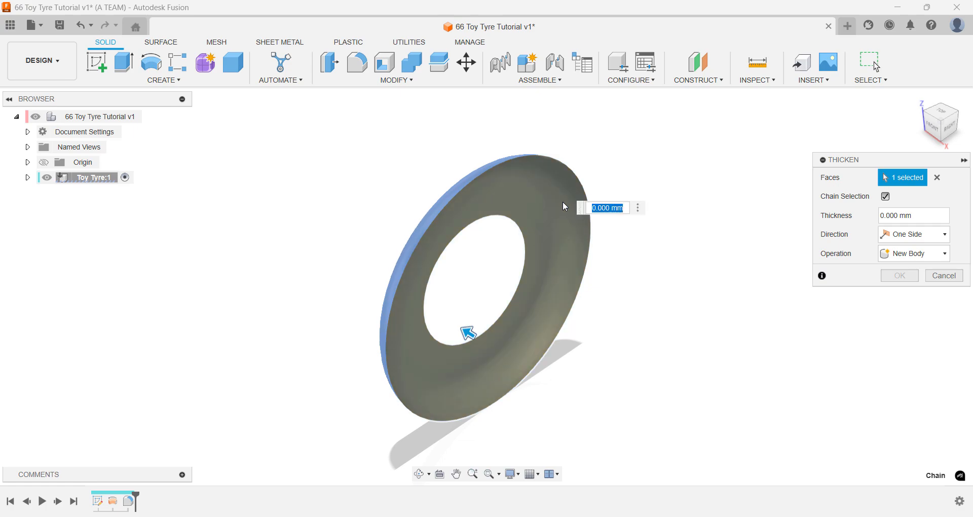
mouse_move(469, 330)
left_mouse_down()
mouse_move(457, 326)
mouse_move(478, 340)
left_mouse_up()
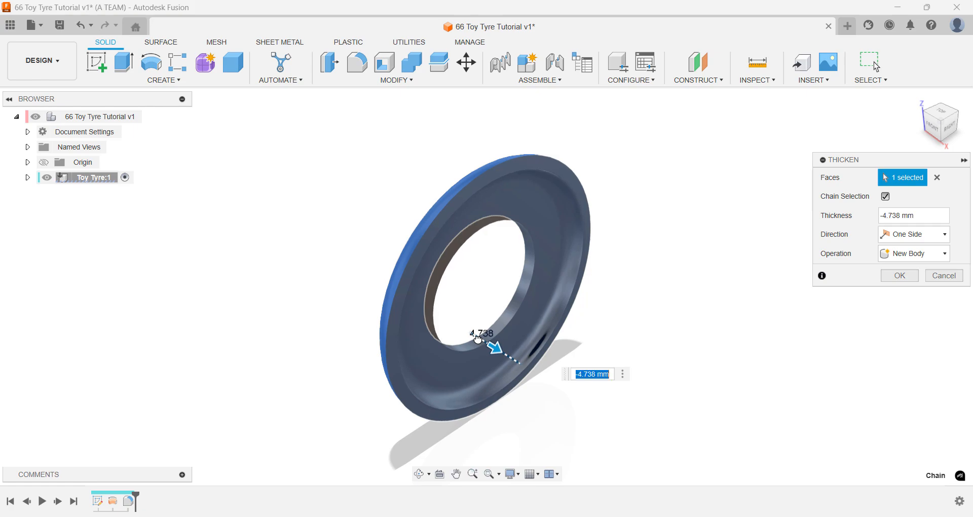
type("-5")
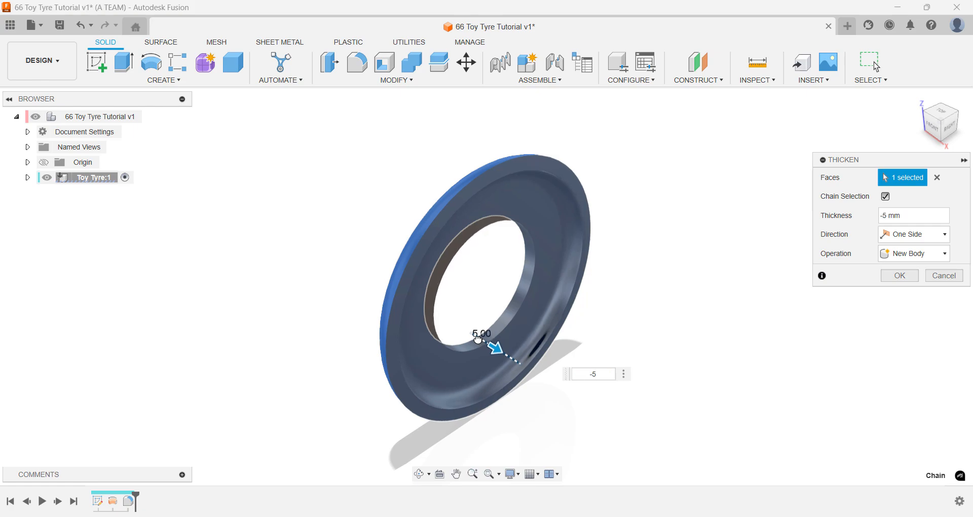
key("Return")
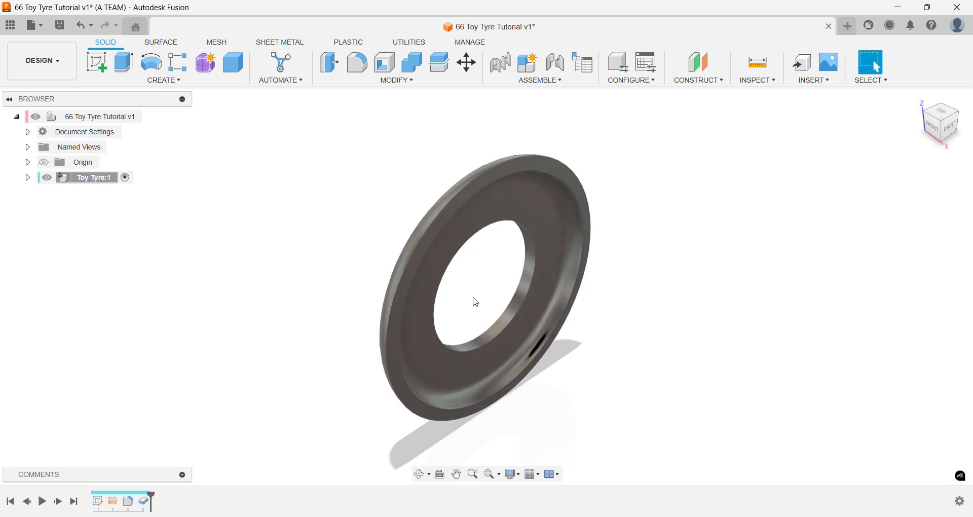
- Extrude the tyre's flat outer side face inward as a Cut, making a shallow ring-shaped recess around the hole
middle_click_drag(476, 302, 561, 293, "shift")
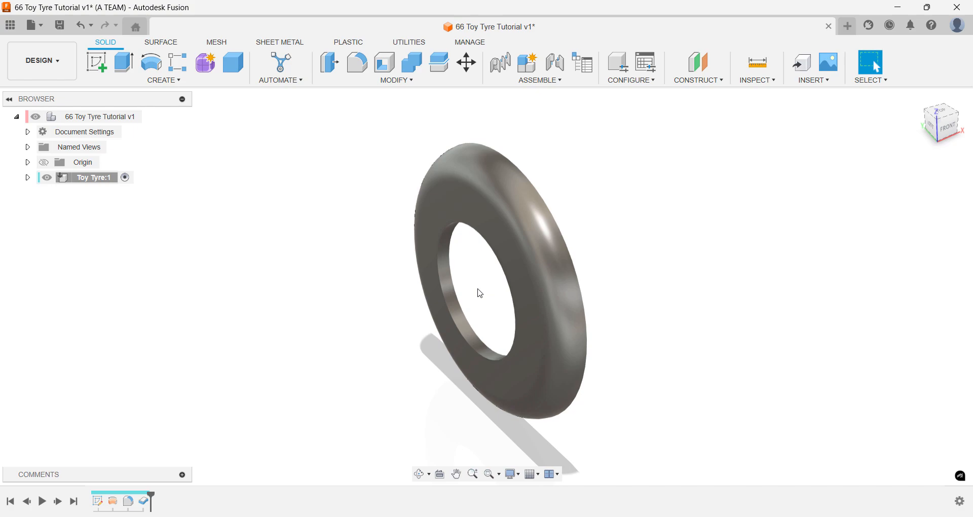
key("e")
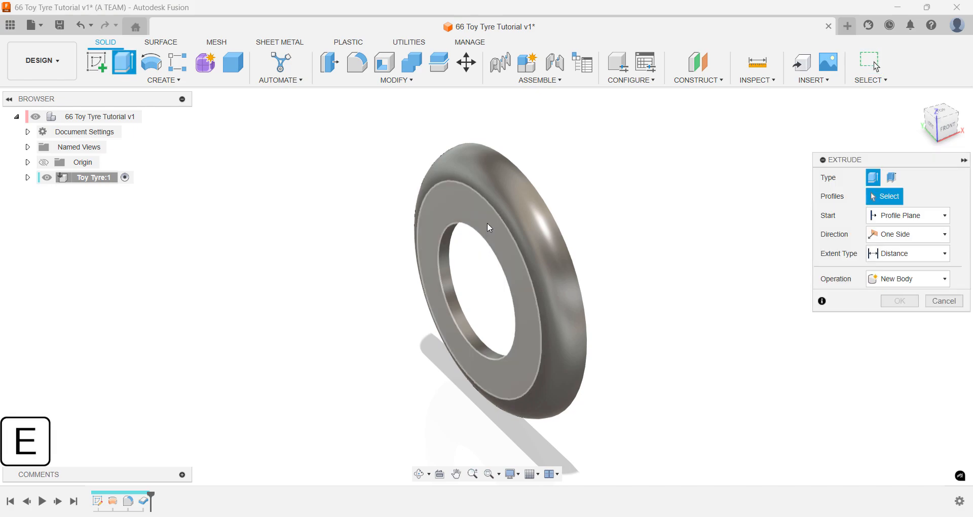
left_click(487, 224)
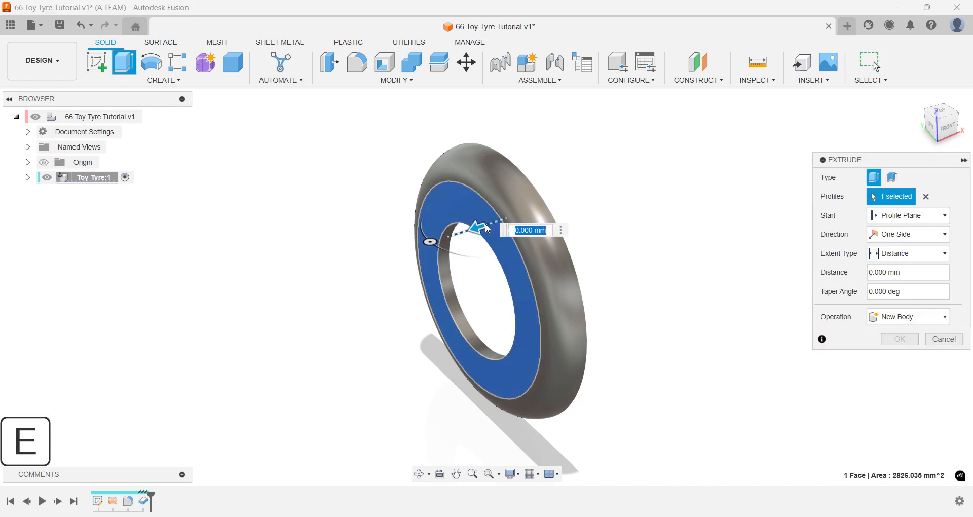
left_click_drag(485, 223, 481, 230)
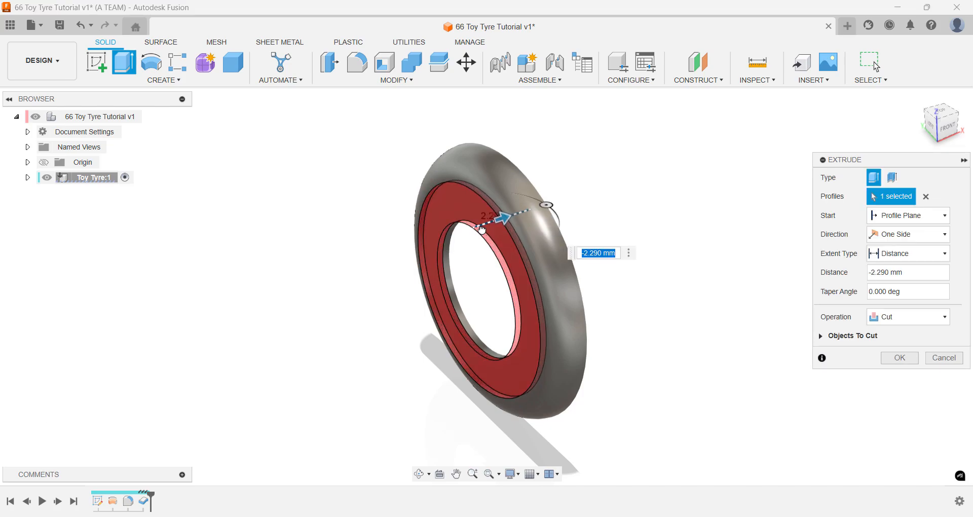
key("BackSpace")
key("Return")
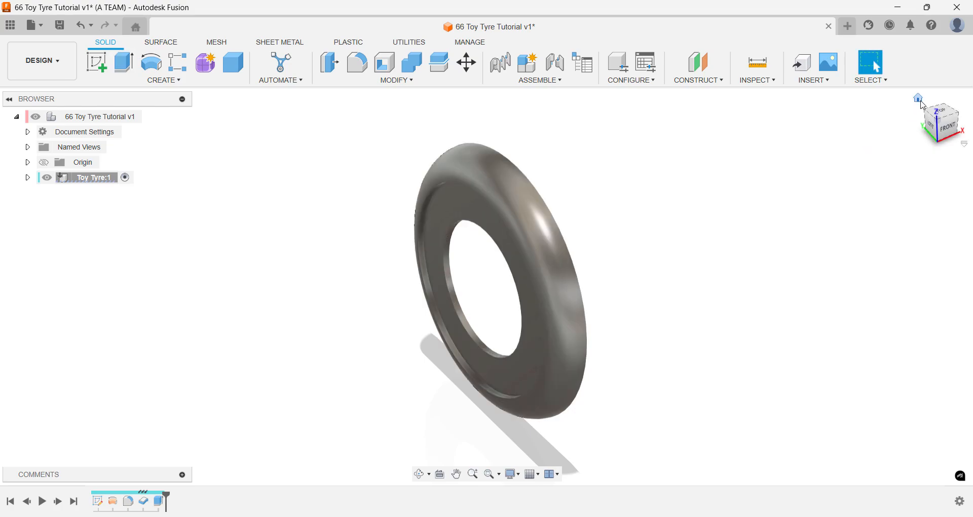
- Fillet the outer circular edge of the recess, where its floor meets the surrounding wall, with a 5 mm radius
left_click(920, 100)
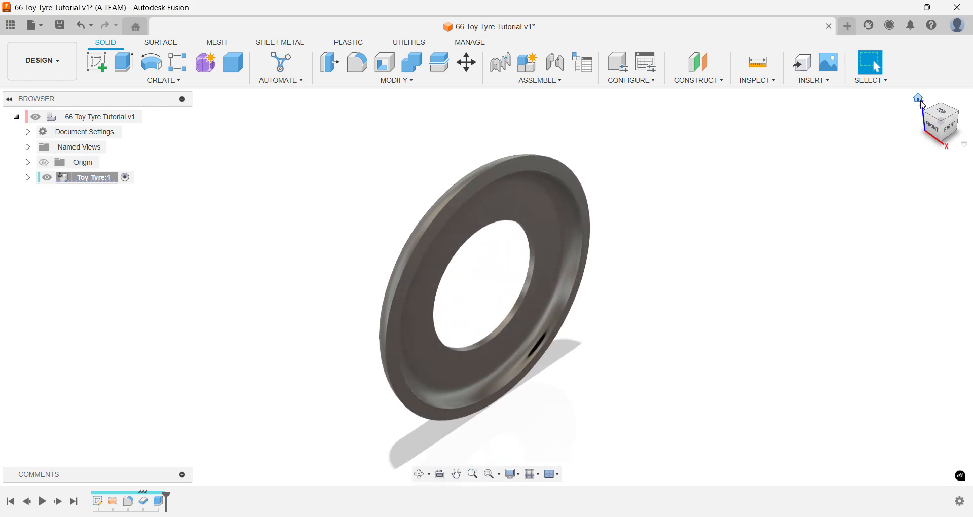
left_click(924, 110)
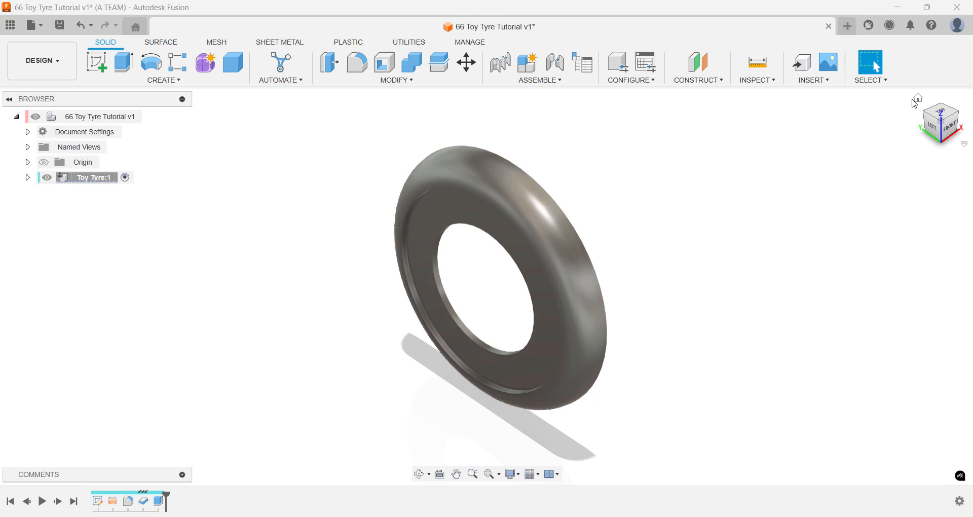
key("f")
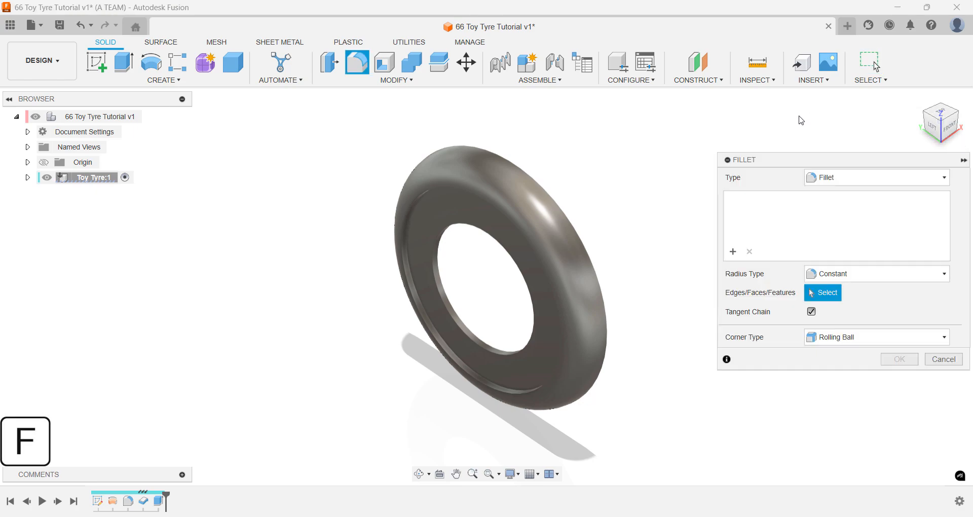
left_click(408, 240)
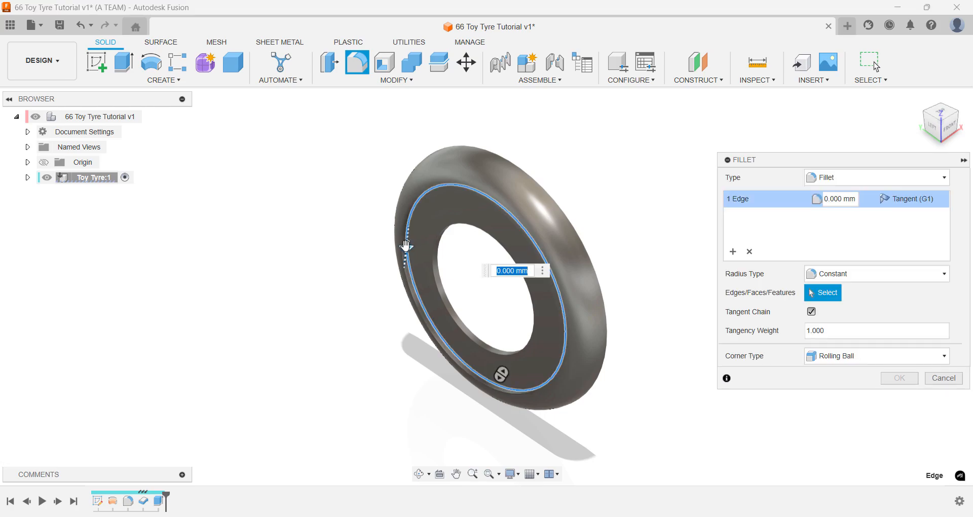
left_click_drag(405, 248, 405, 251)
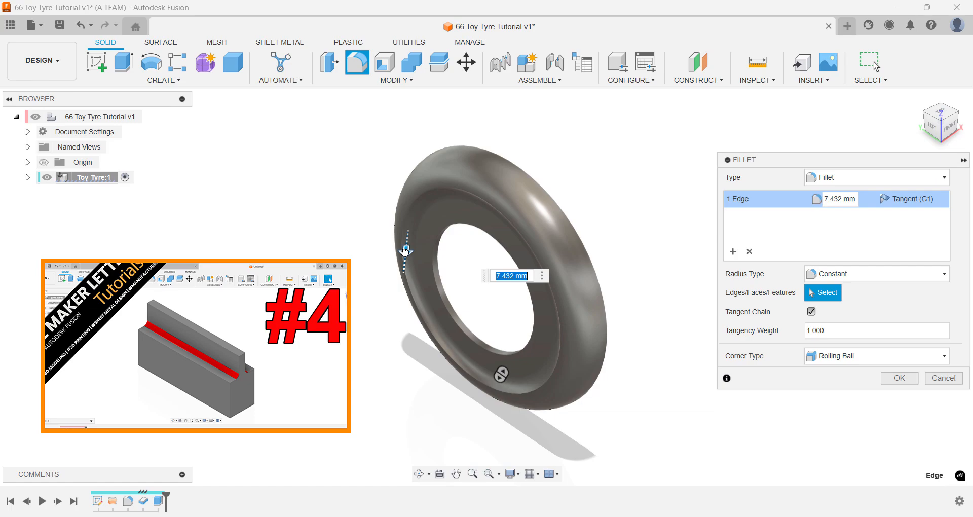
type("5")
key("Return")
scroll(406, 251, "up", 5)
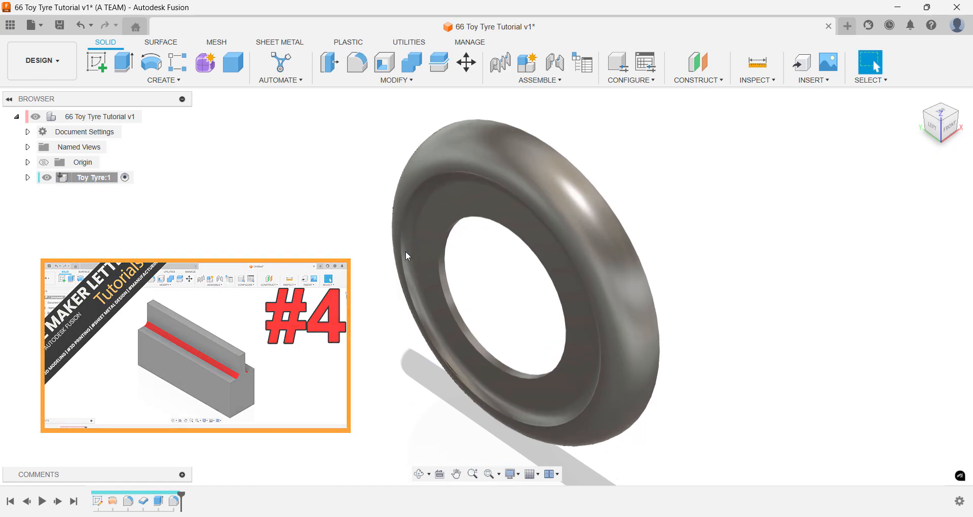
scroll(408, 256, "down", 5)
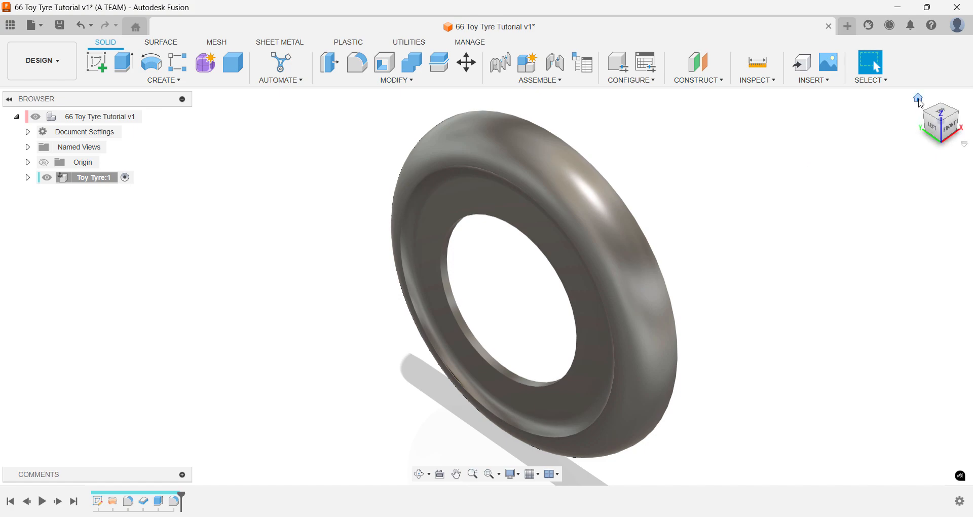
left_click(919, 100)
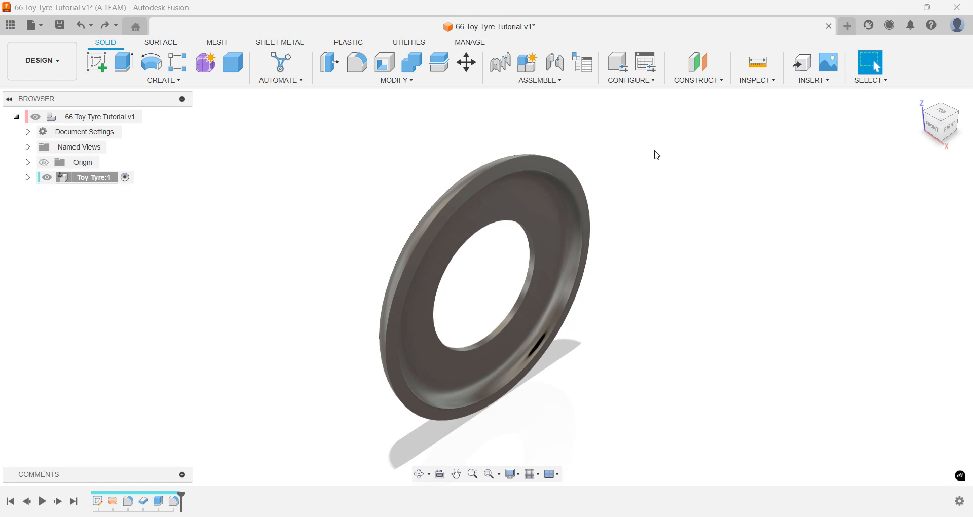
left_click(553, 166)
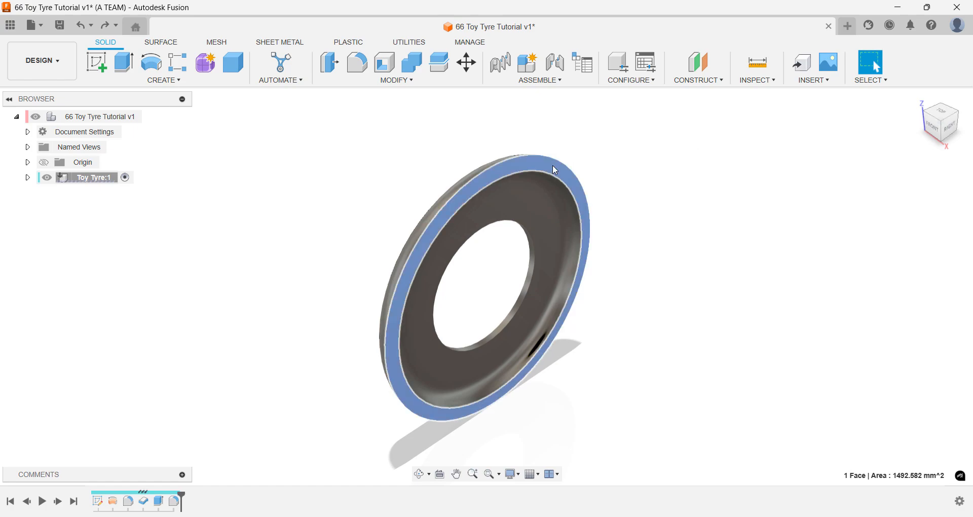
key("e")
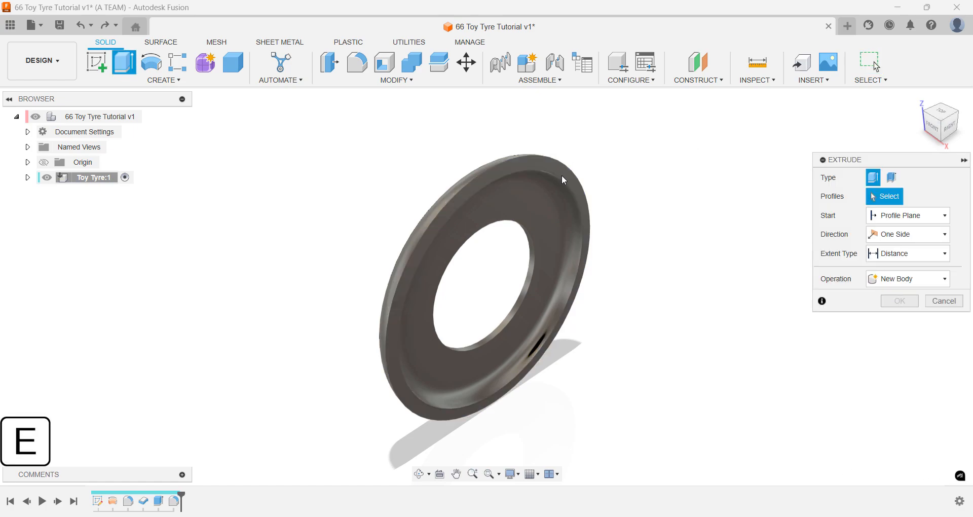
key("Escape")
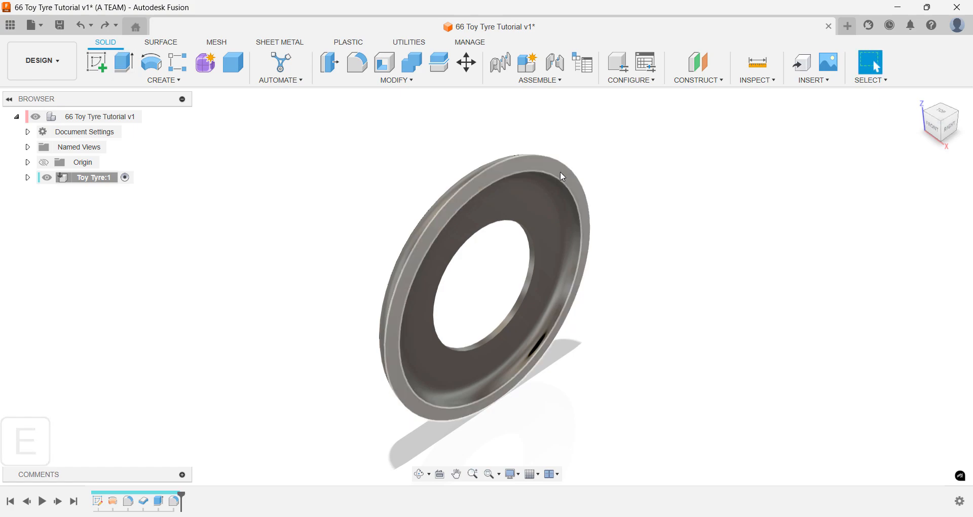
- Start a new sketch on the flat ring face along the rim of the tyre's open side
type("s")
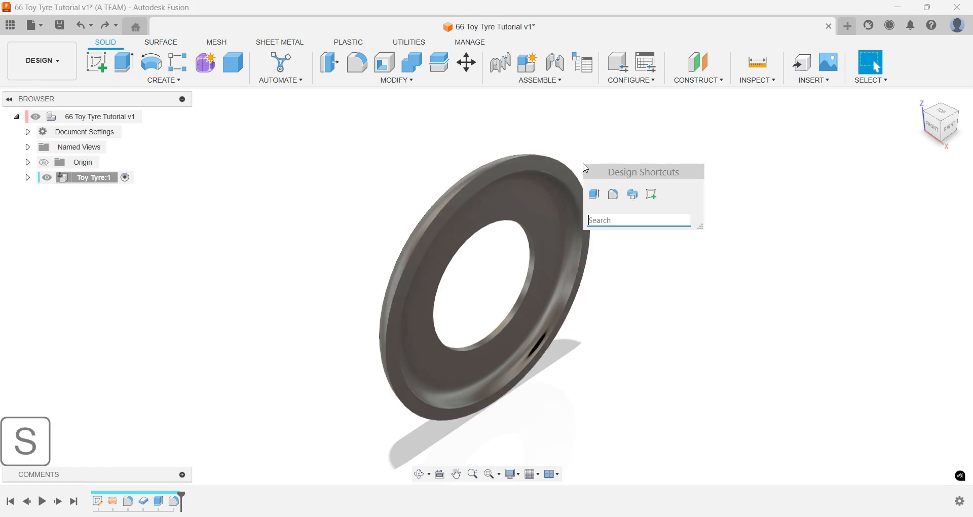
type("ske")
key("Return")
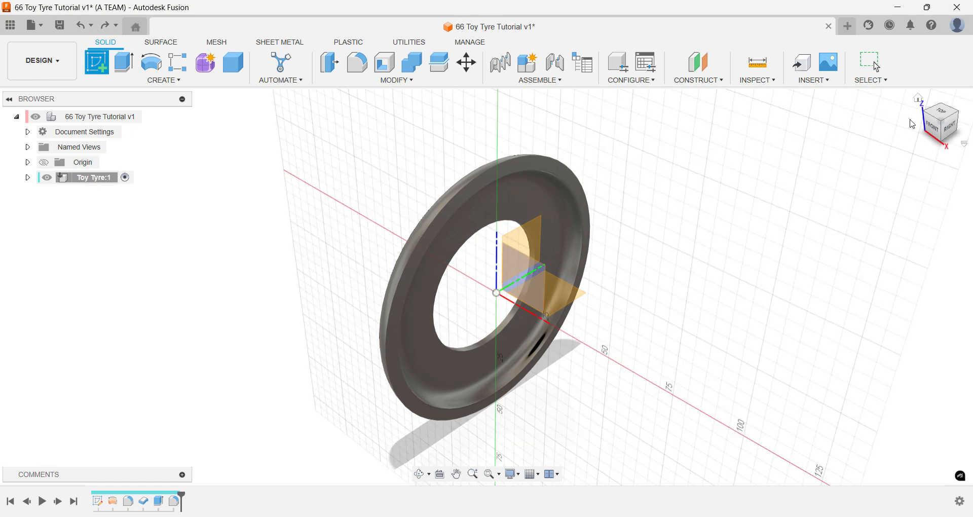
left_click(934, 131)
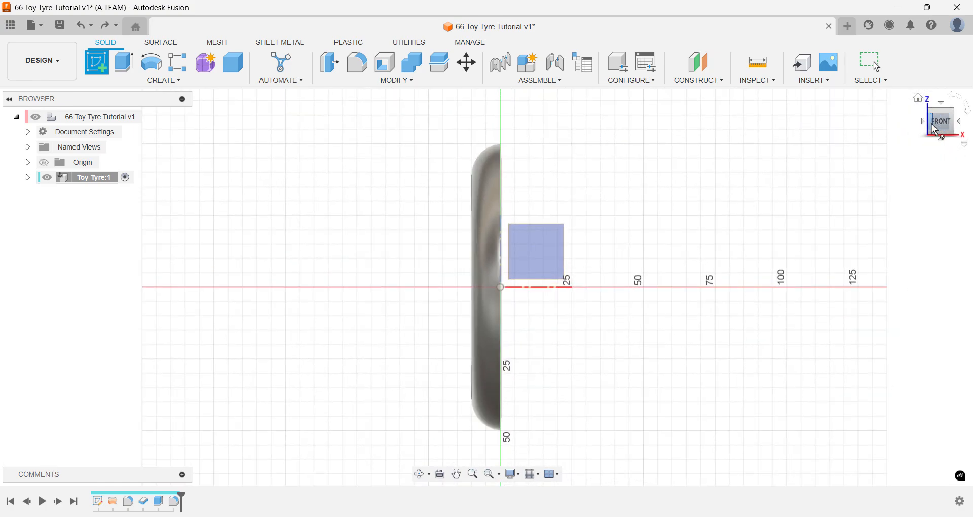
left_click(919, 98)
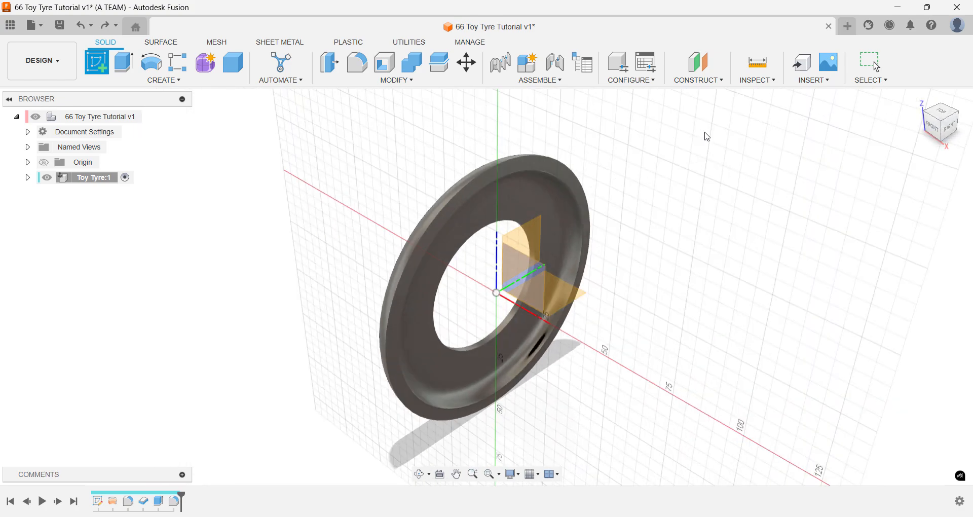
left_click(538, 168)
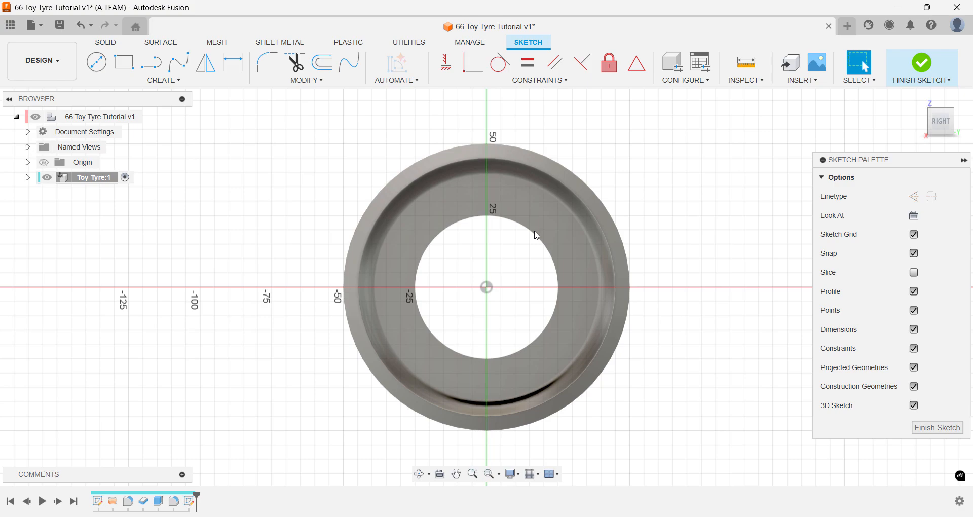
- Project the inner and outer circular edges of the rim's ring face with Projection Link enabled, and finish the sketch
type("spro")
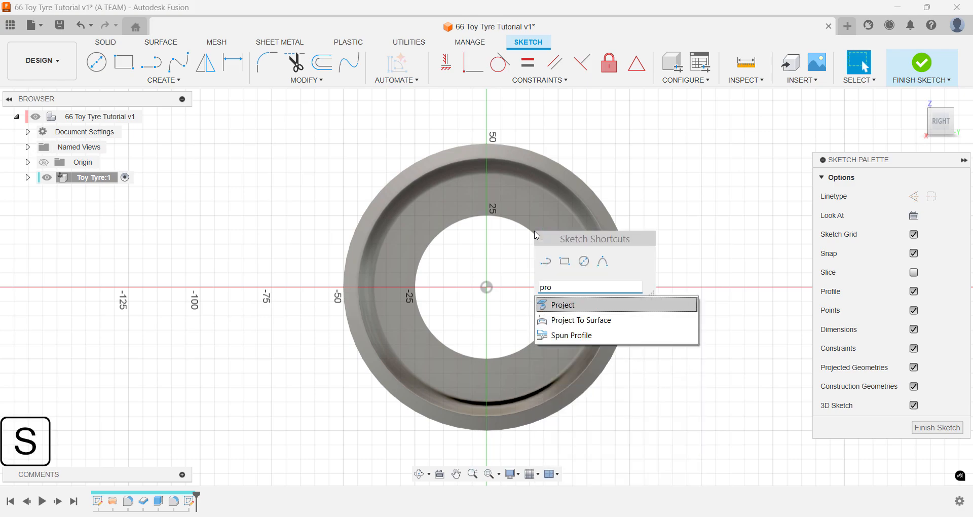
key("Return")
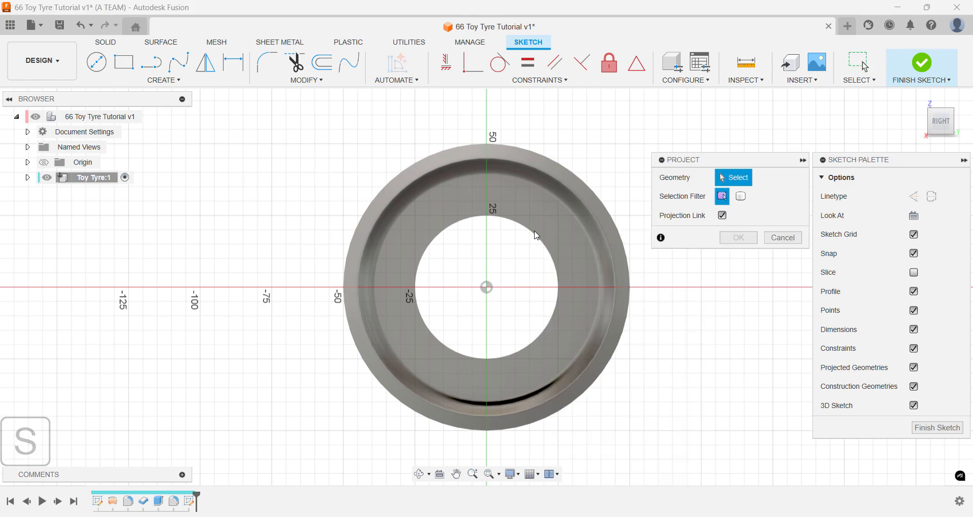
left_click(539, 167)
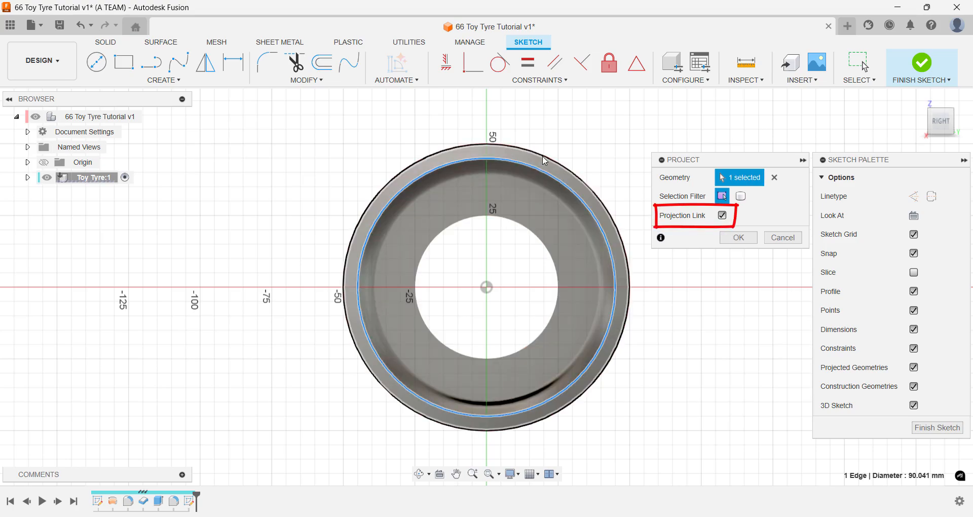
left_click(547, 163)
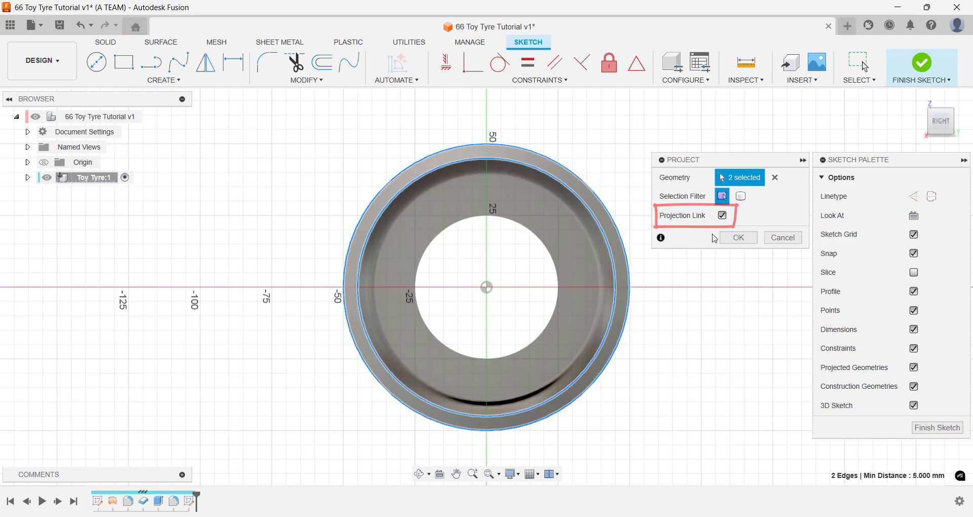
left_click(738, 237)
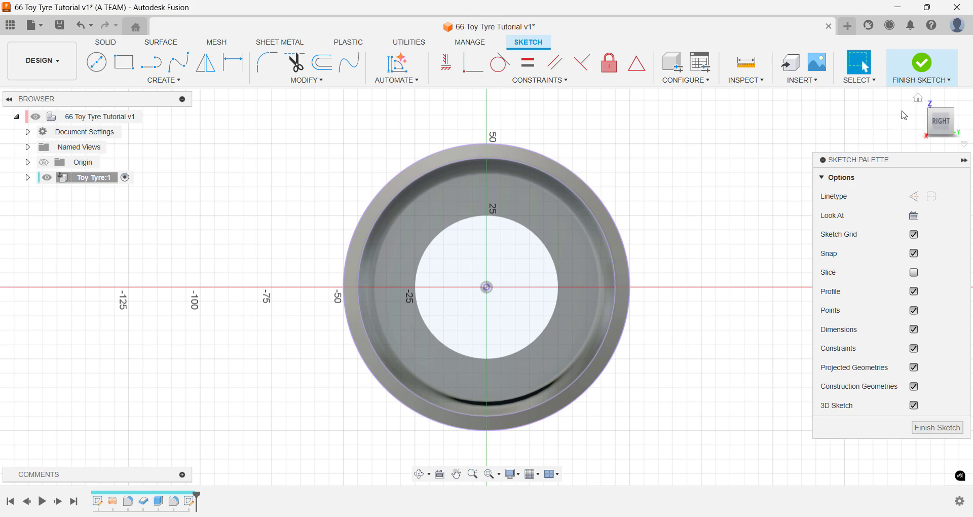
left_click(919, 100)
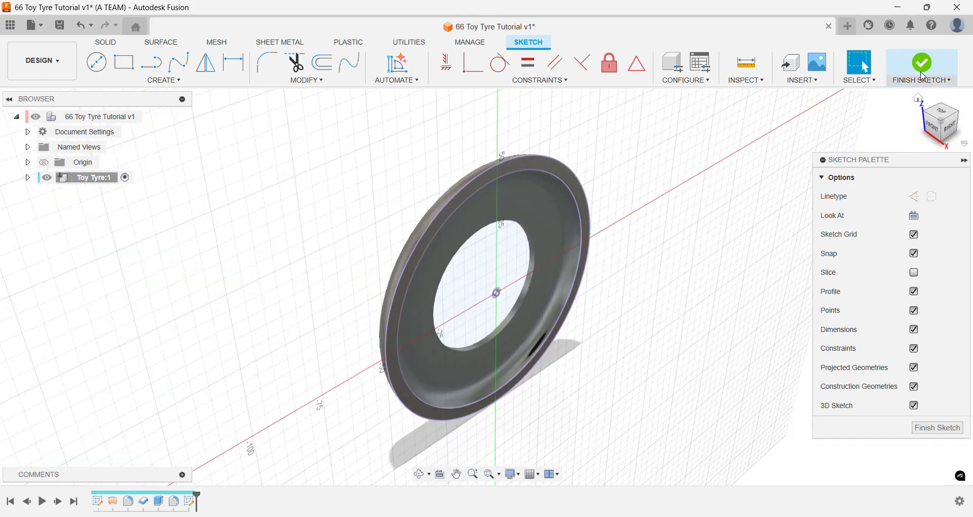
left_click(923, 65)
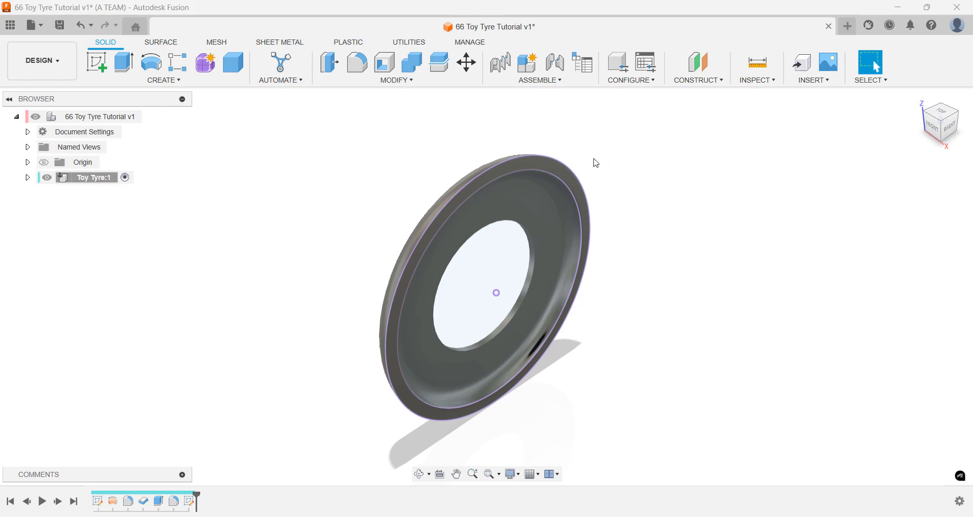
- Extrude the projected ring profile on the tyre's open rim 4 mm outward as a New Body
left_click(552, 170)
key("e")
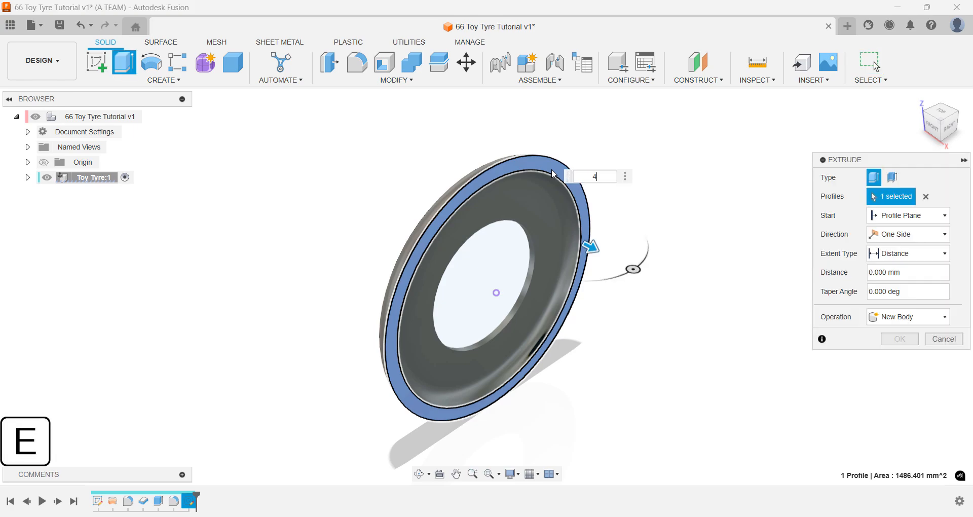
type("4")
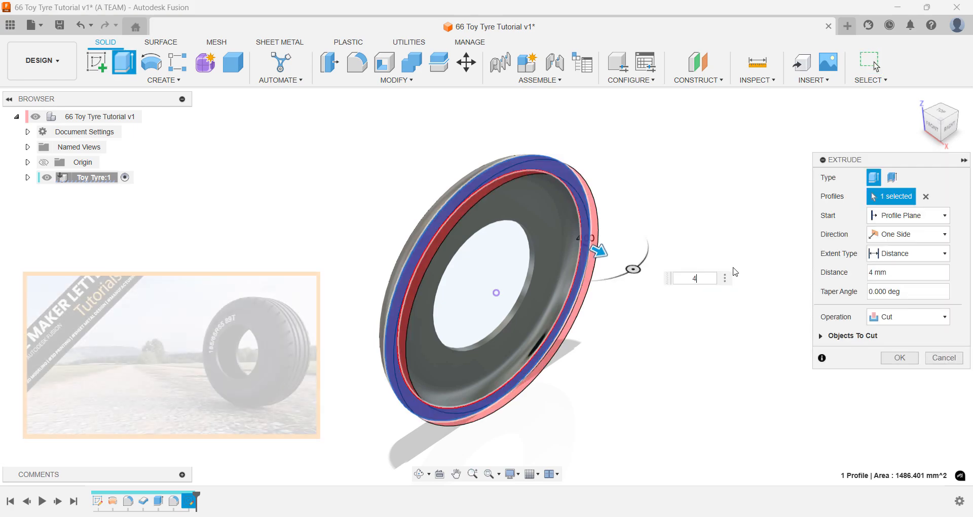
left_click(899, 316)
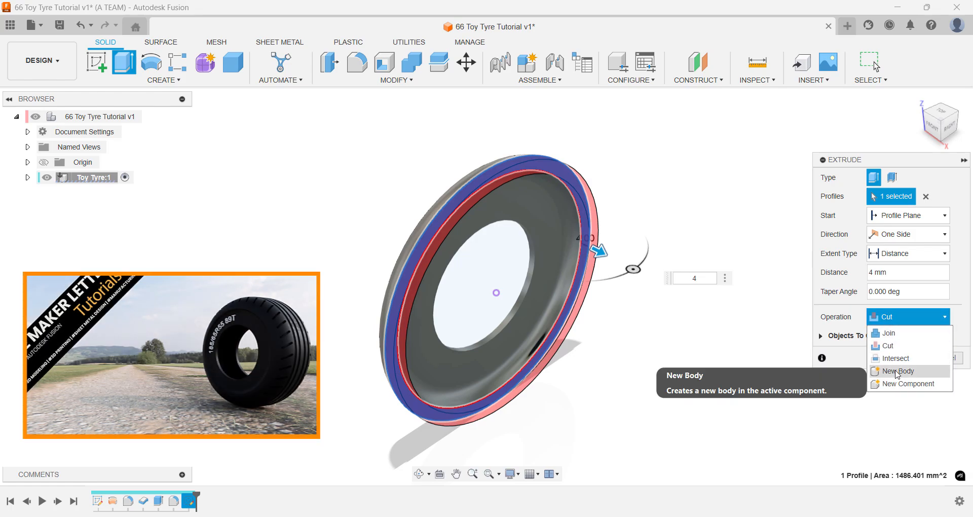
left_click(897, 372)
left_click(900, 338)
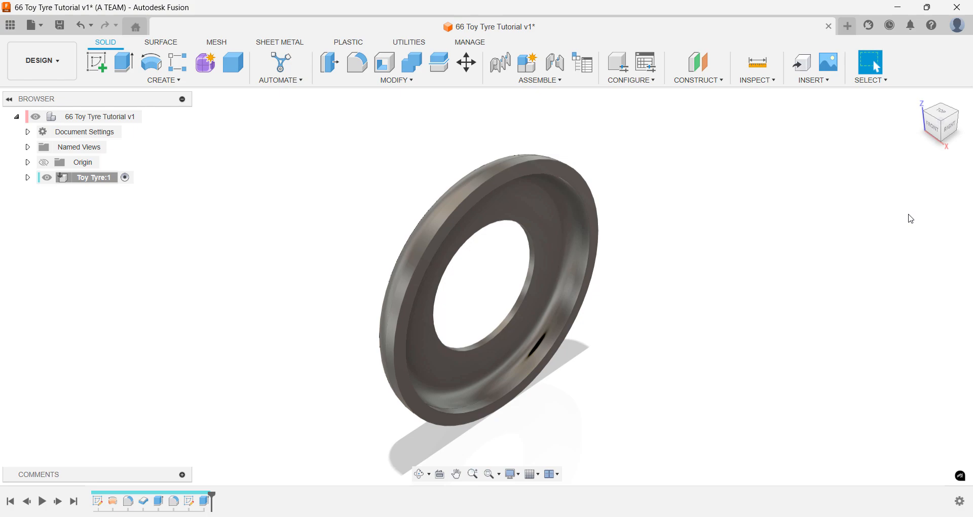
- Extrude the outer face of the 4 mm ring another 2.5 mm outward as a New Body
key("e")
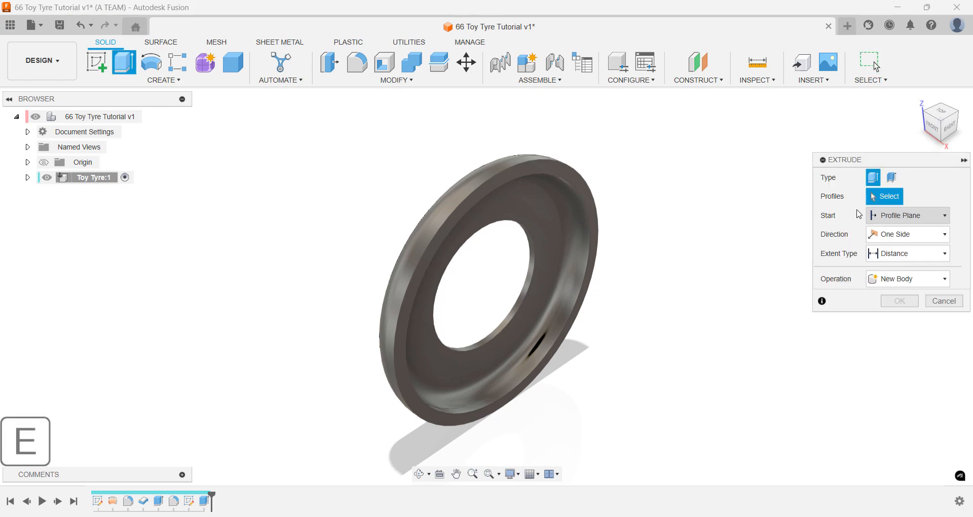
left_click(589, 201)
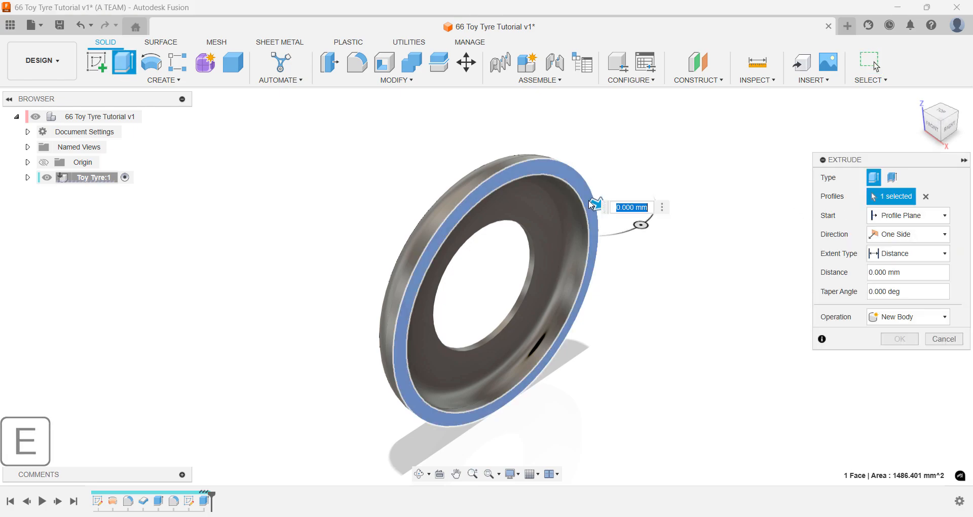
left_click_drag(604, 206, 610, 208)
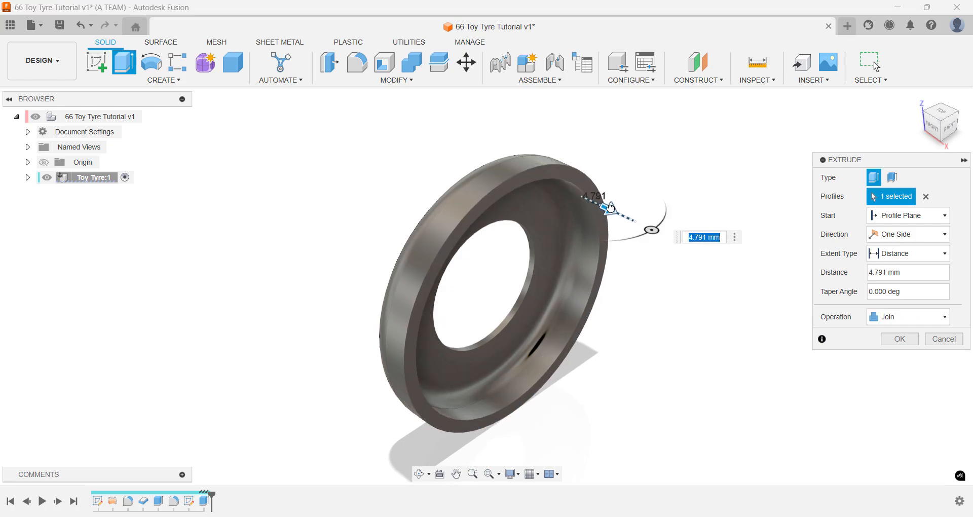
type("2.5")
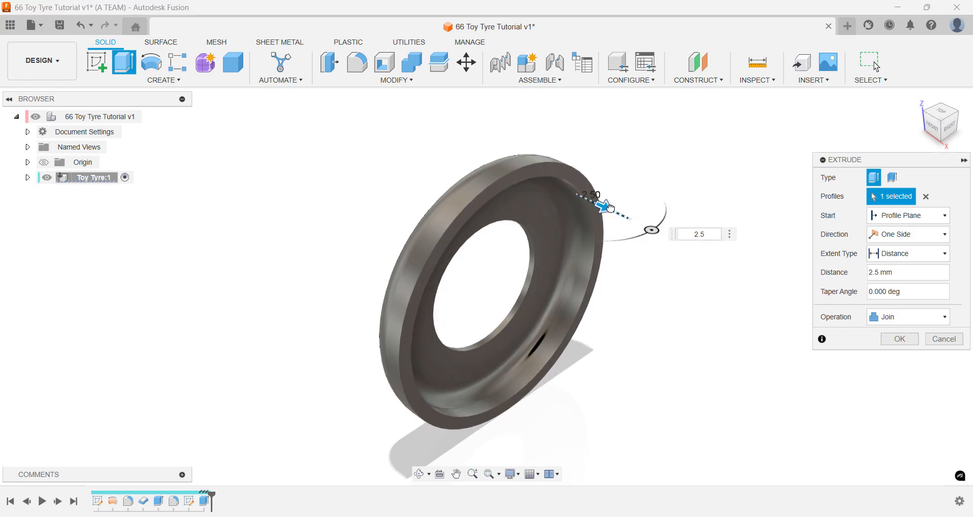
left_click(894, 318)
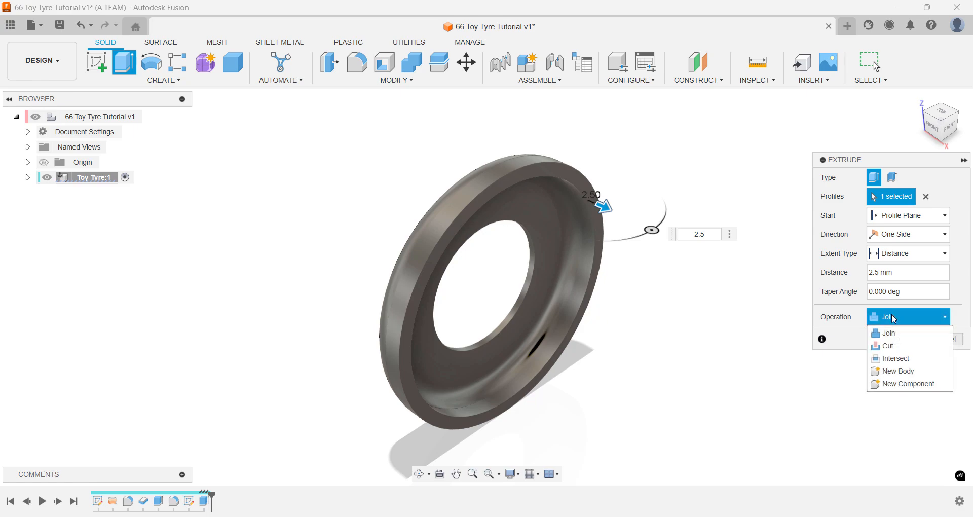
left_click(898, 371)
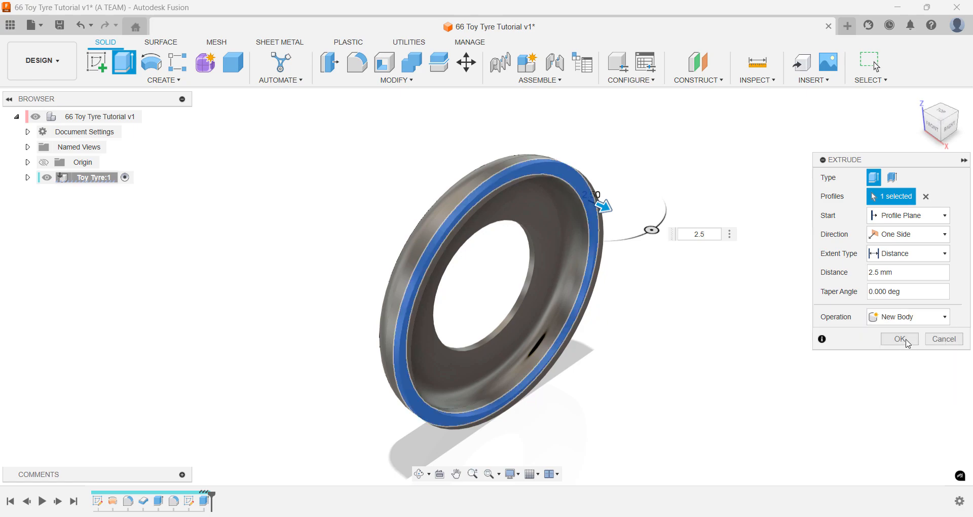
left_click(907, 344)
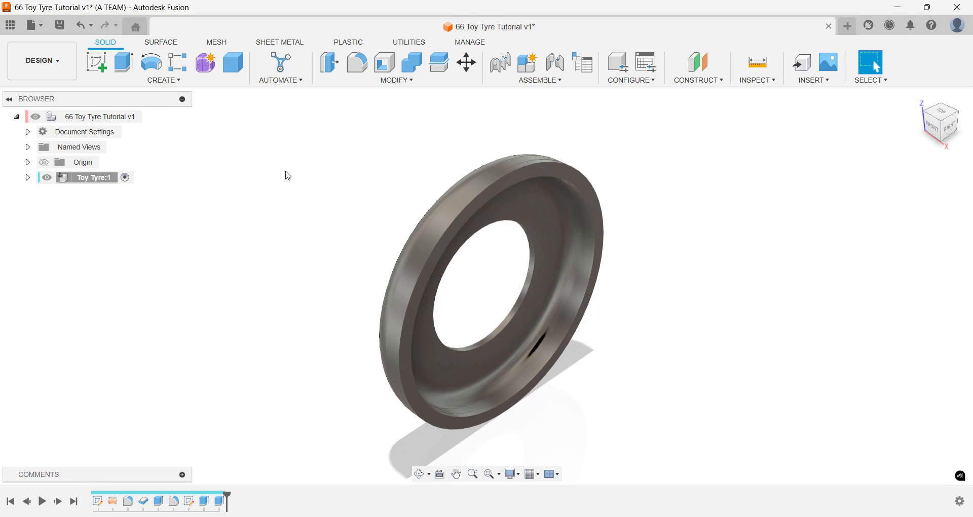
- Check which part of the tyre each solid body forms by switching Body2, Body3 and Body4 off and on
left_click(28, 178)
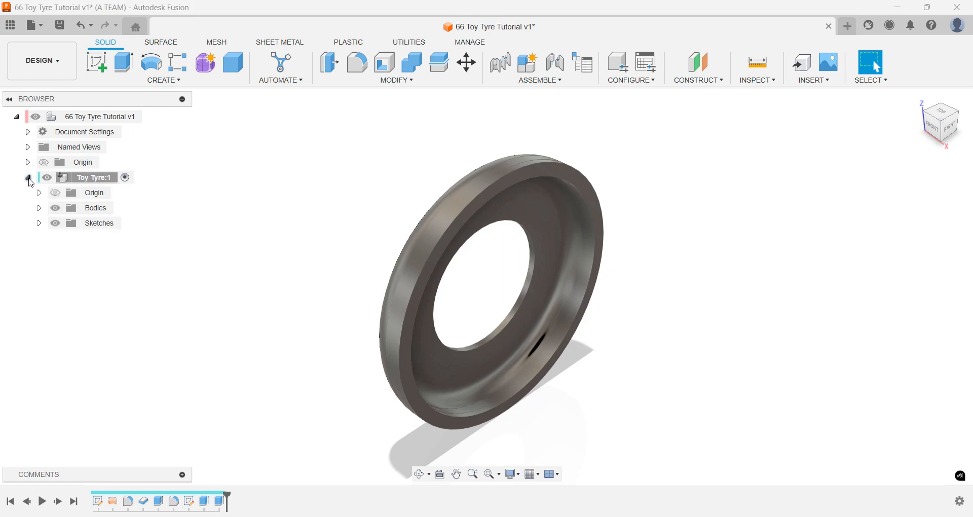
left_click(40, 208)
left_click(67, 238)
left_click(67, 238)
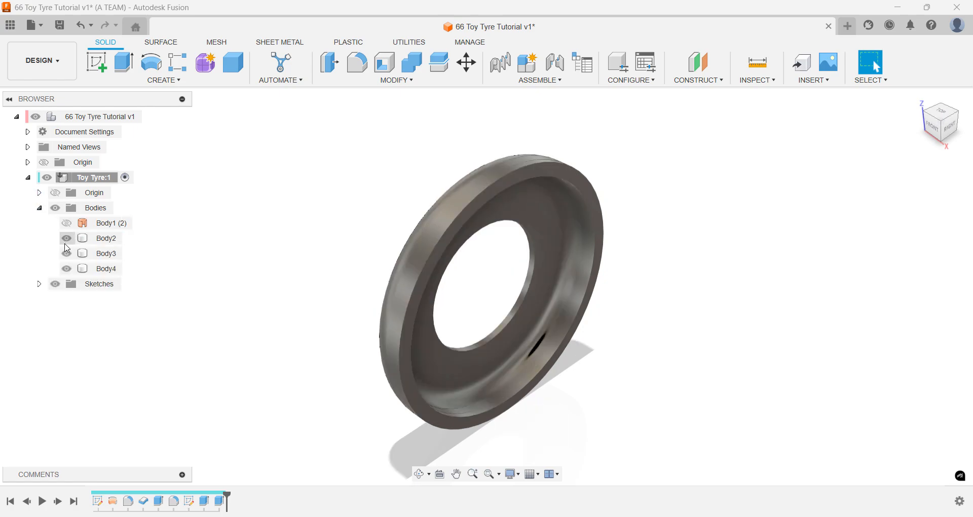
left_click(66, 252)
left_click(66, 253)
left_click(68, 269)
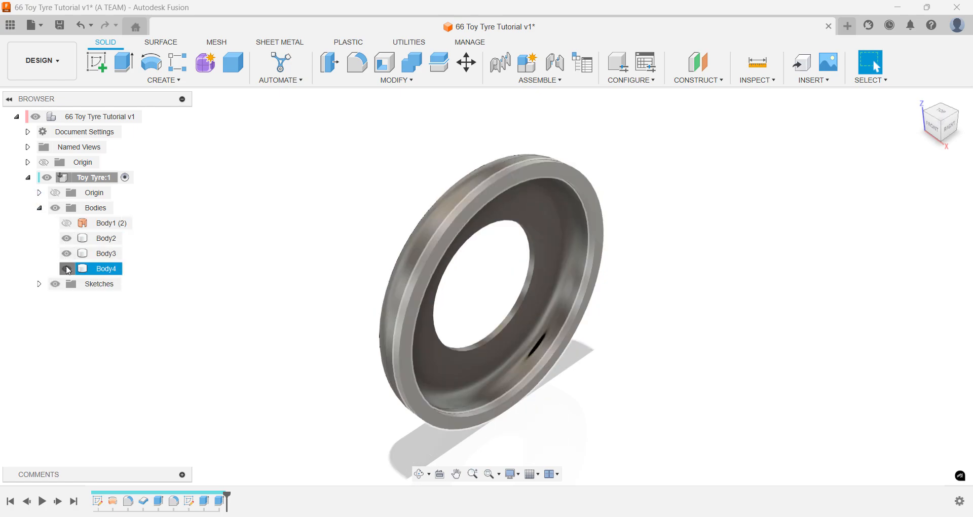
left_click(67, 268)
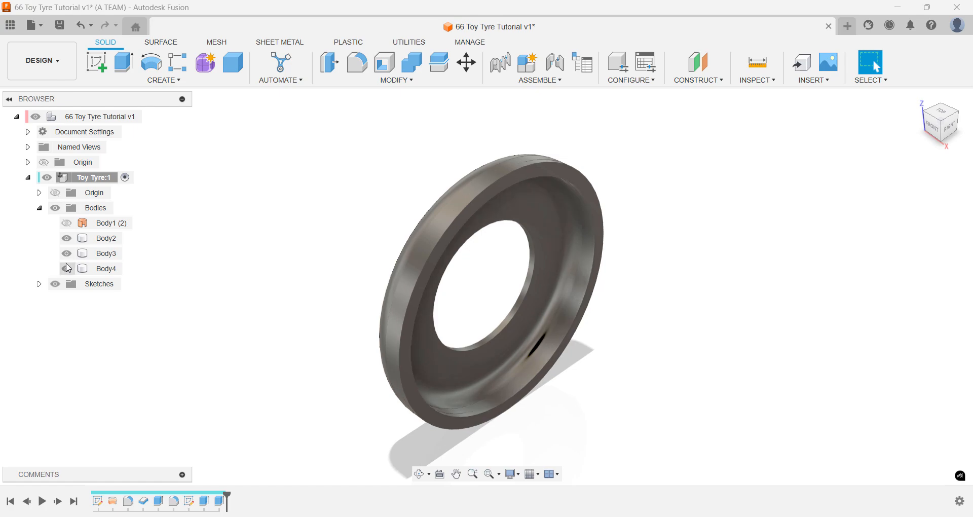
left_click(39, 207)
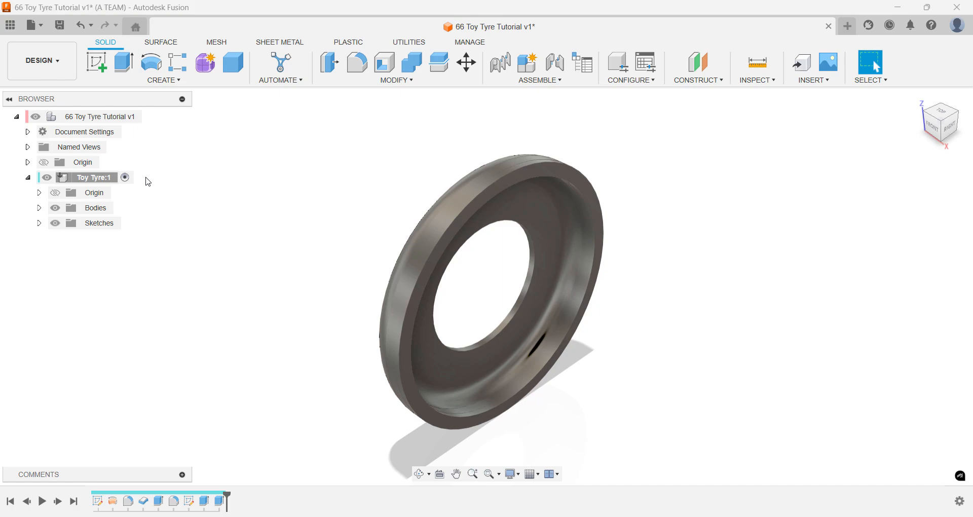
- Show the model shaded with hidden edges and cut a 2 mm circular Pipe groove around the tread edge between the main tyre body and the 4 mm ring
key("ctrl+5")
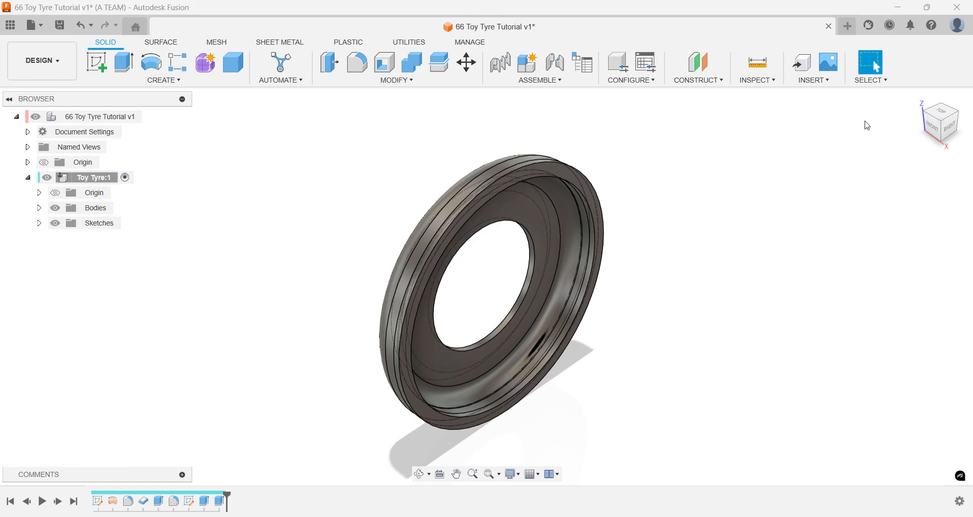
left_click(920, 99)
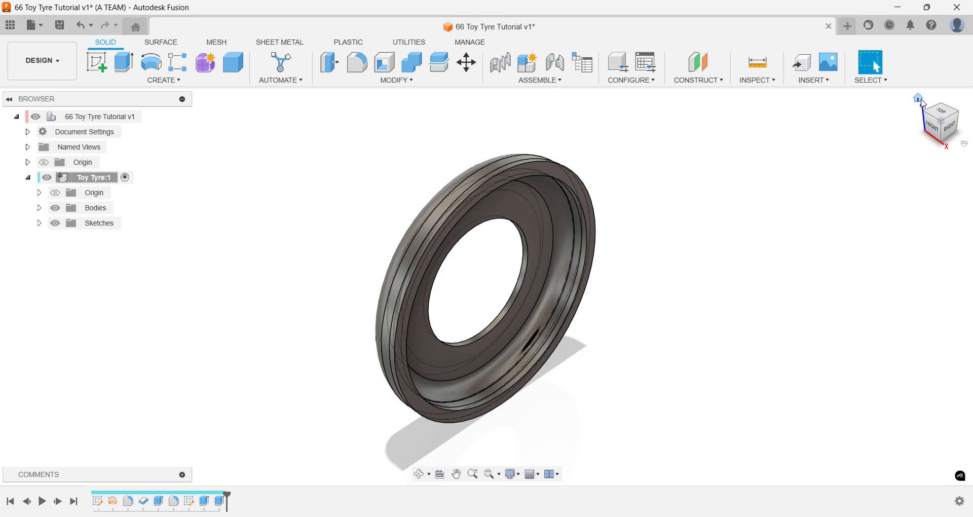
left_click(935, 130)
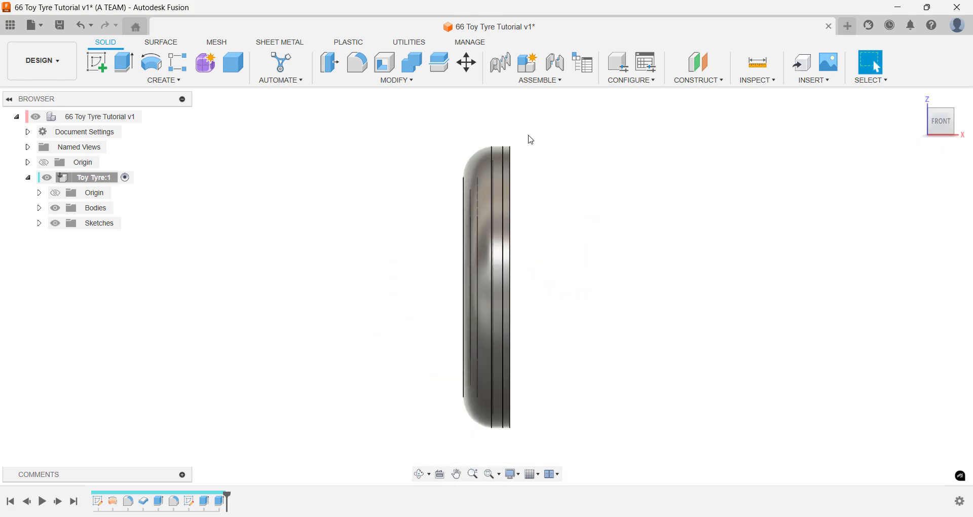
type("spipe")
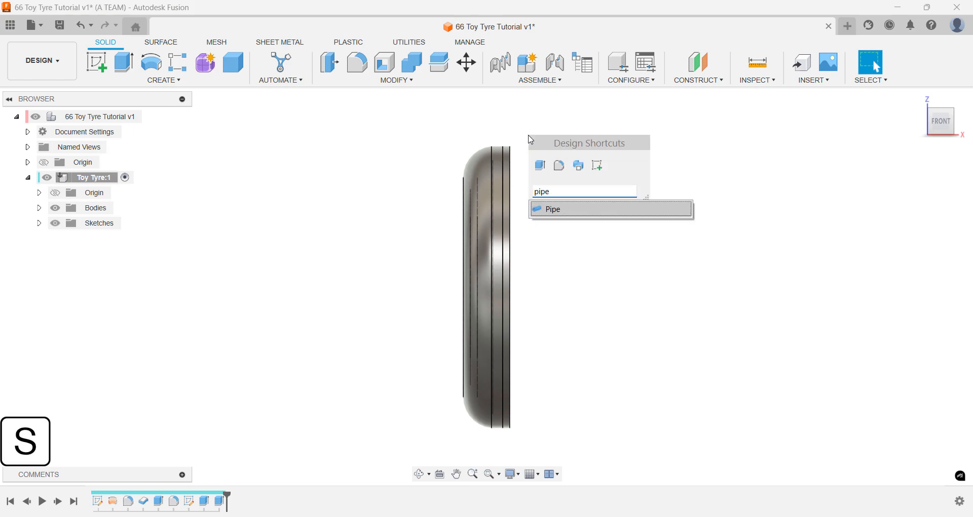
key("Return")
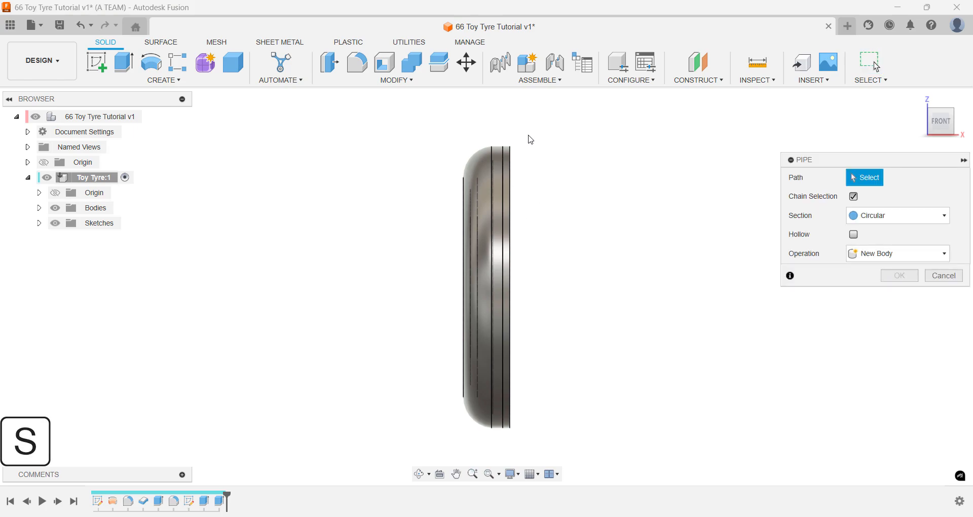
left_click(494, 151)
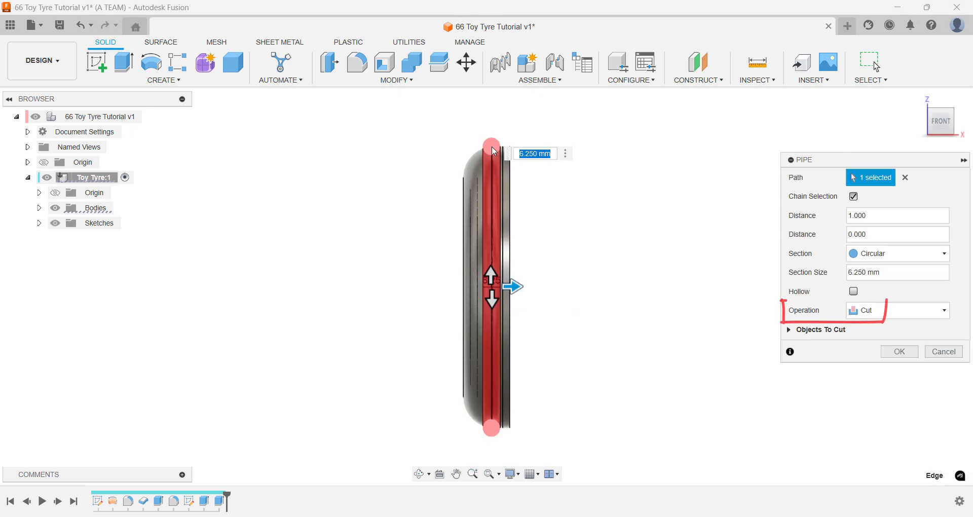
type("2")
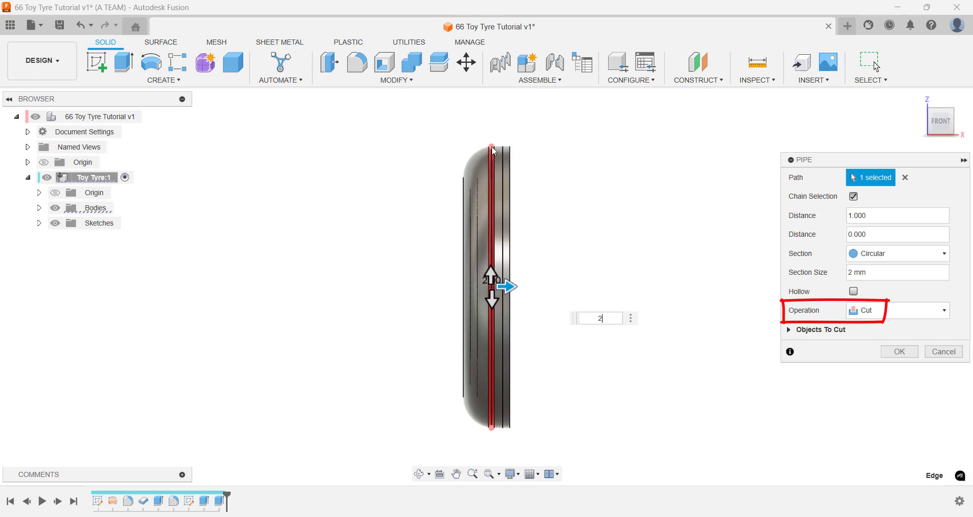
key("Return")
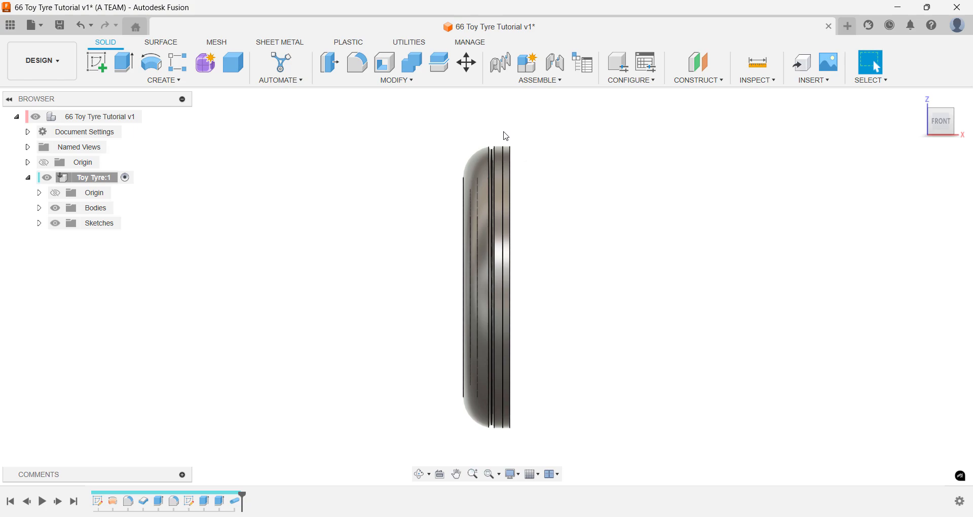
- Cut a second 2 mm circular Pipe groove around the tread edge between the 4 mm and 2.5 mm rings
type("spipe")
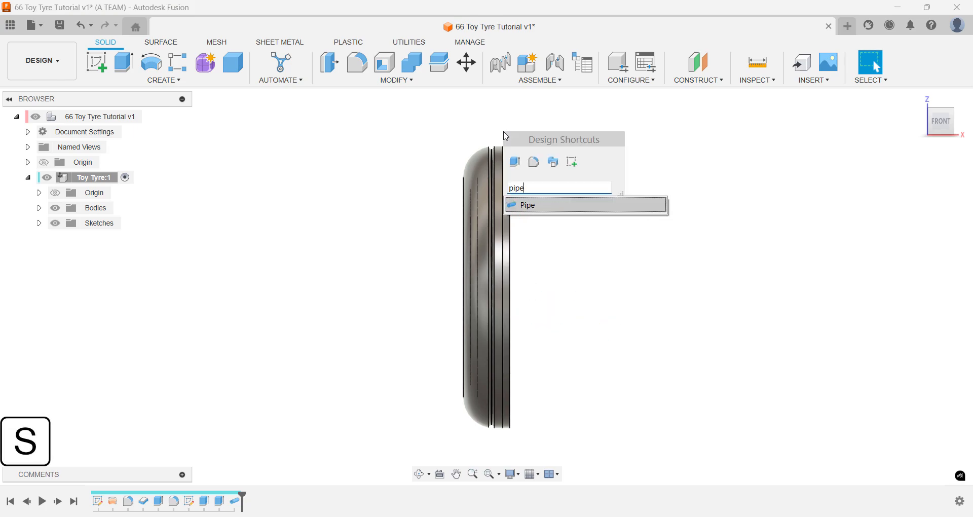
key("Return")
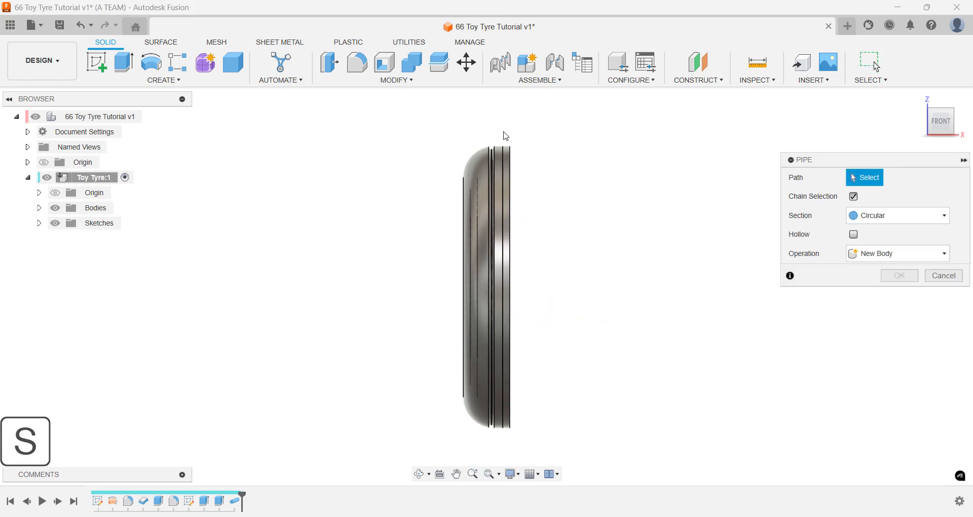
left_click(506, 149)
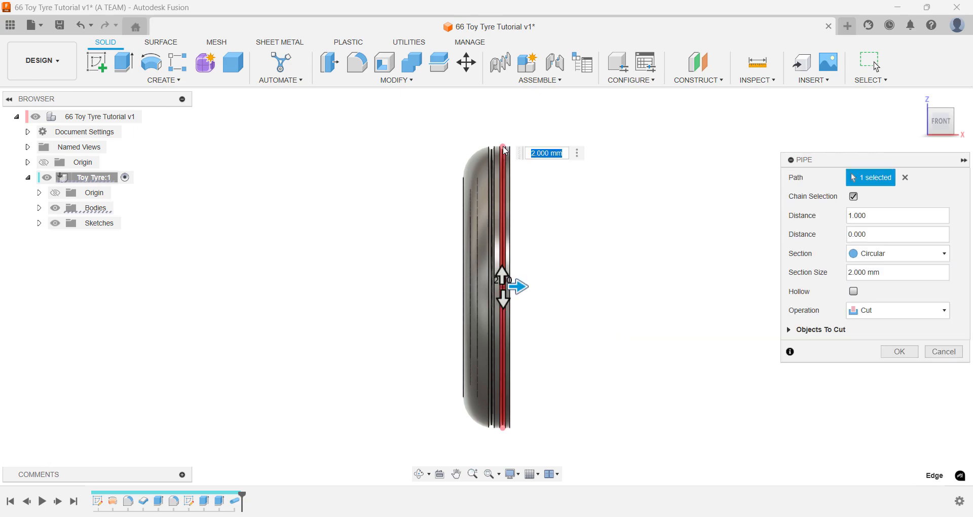
key("Return")
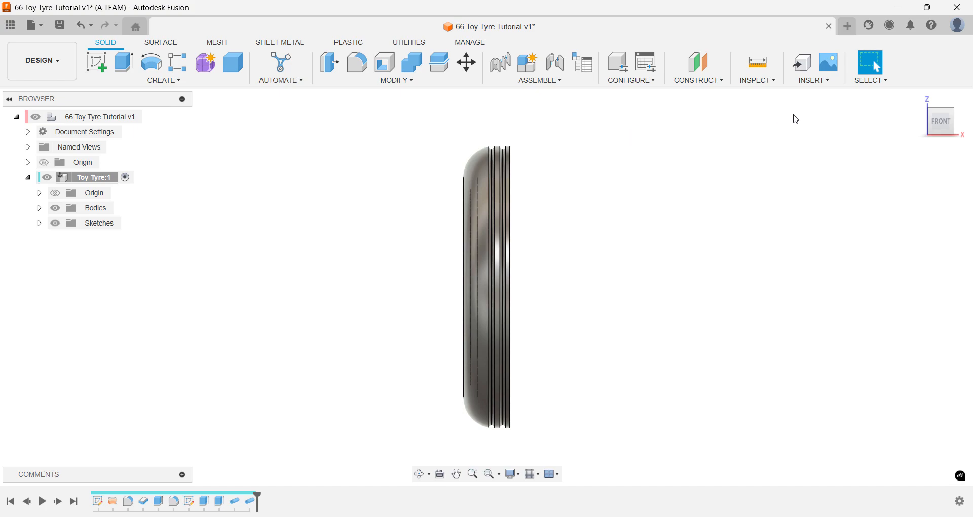
- Create a construction plane offset 65 mm upward from the XY plane, above the tyre
left_click(918, 98)
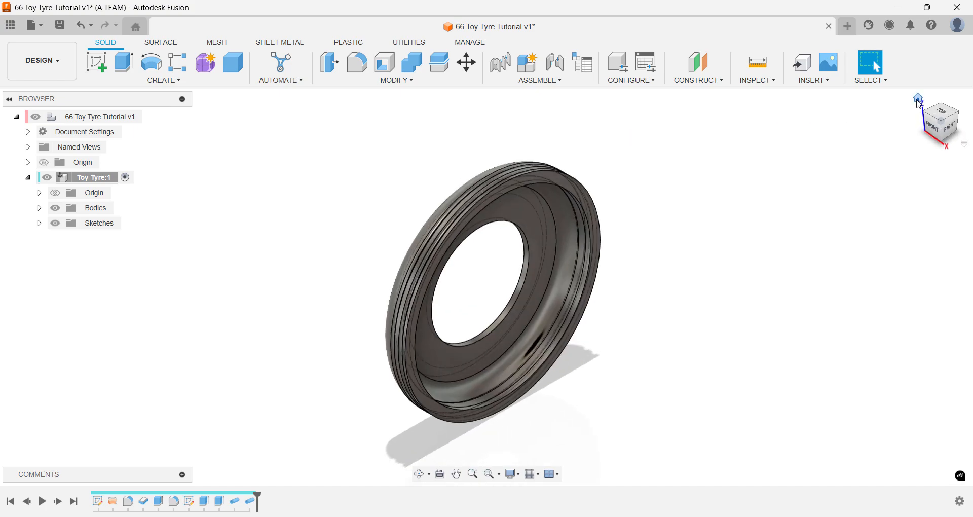
left_click(925, 110)
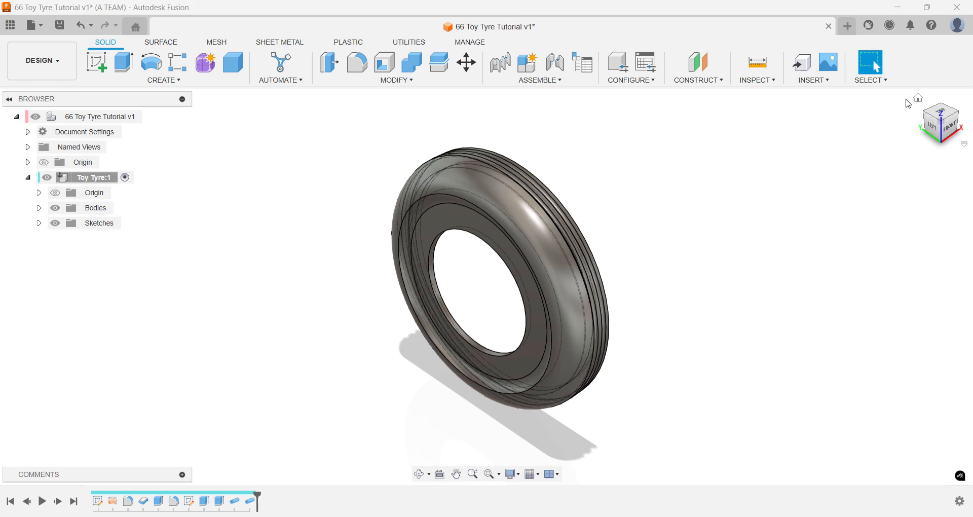
type("soff")
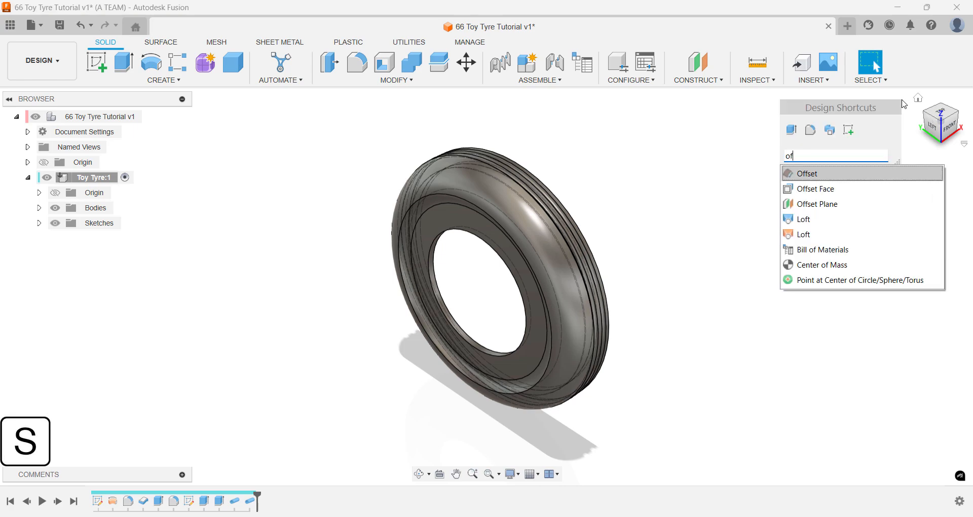
key("Down")
key("Down")
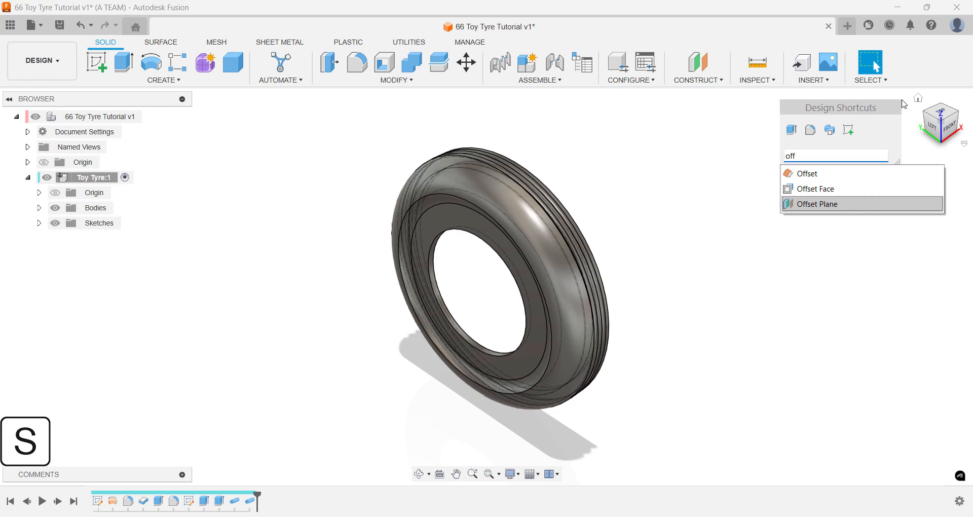
key("Return")
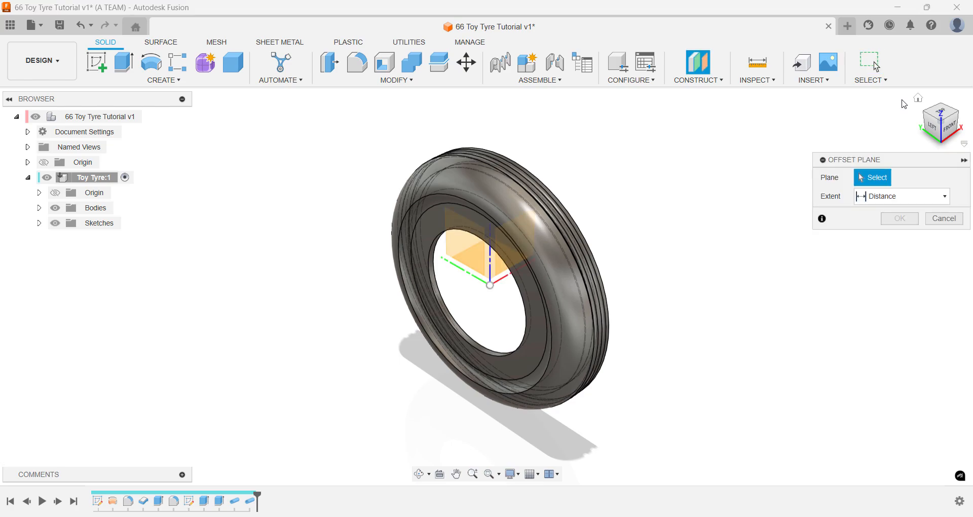
left_click(491, 271)
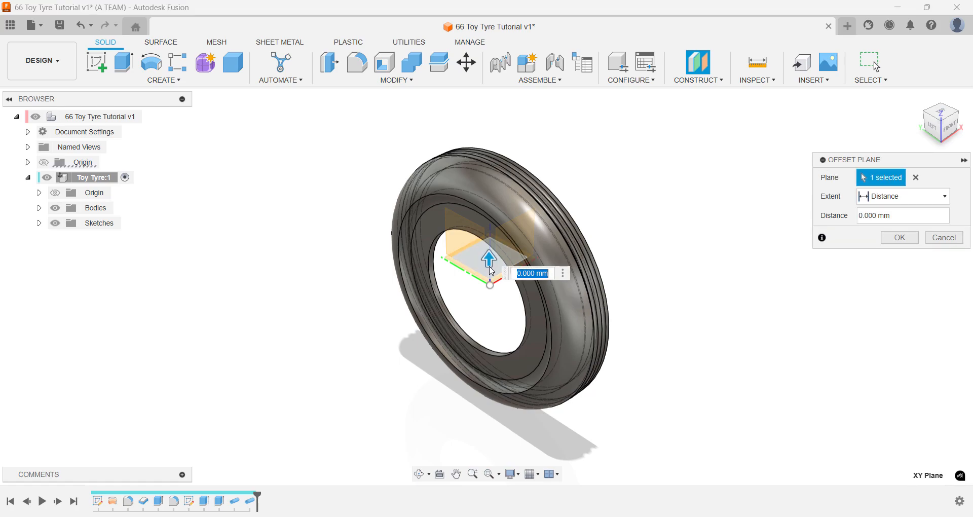
left_click_drag(491, 205, 490, 117)
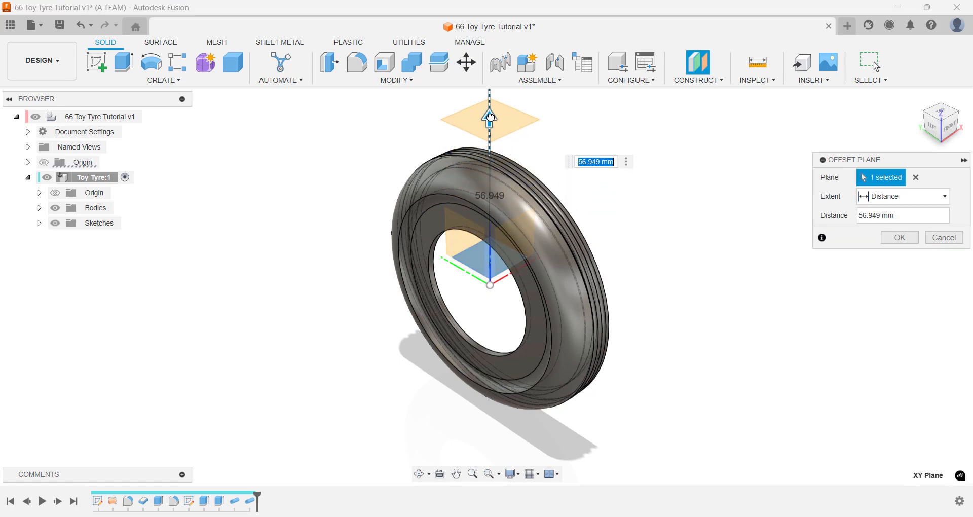
type("65")
key("Return")
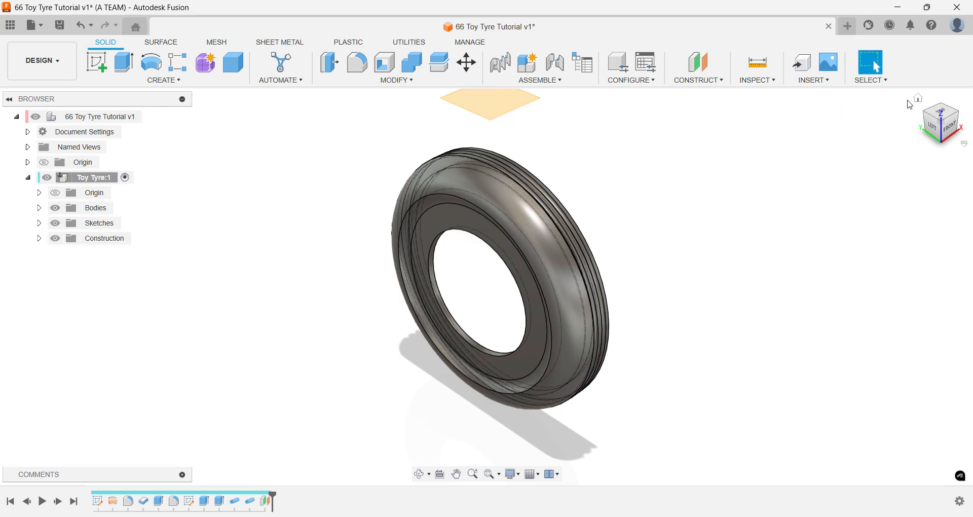
- Start a new sketch on the offset plane above the tyre, with the top view turned so X points right
left_click(919, 100)
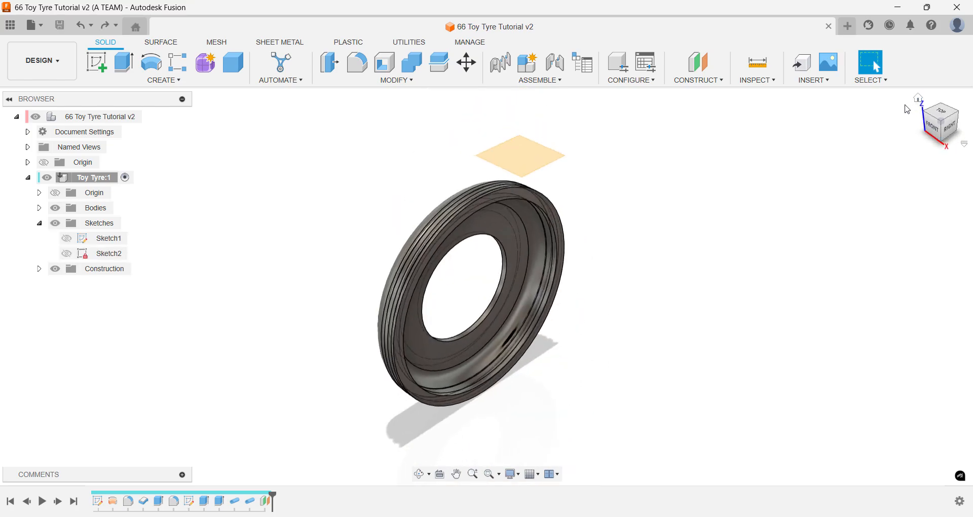
type("sske")
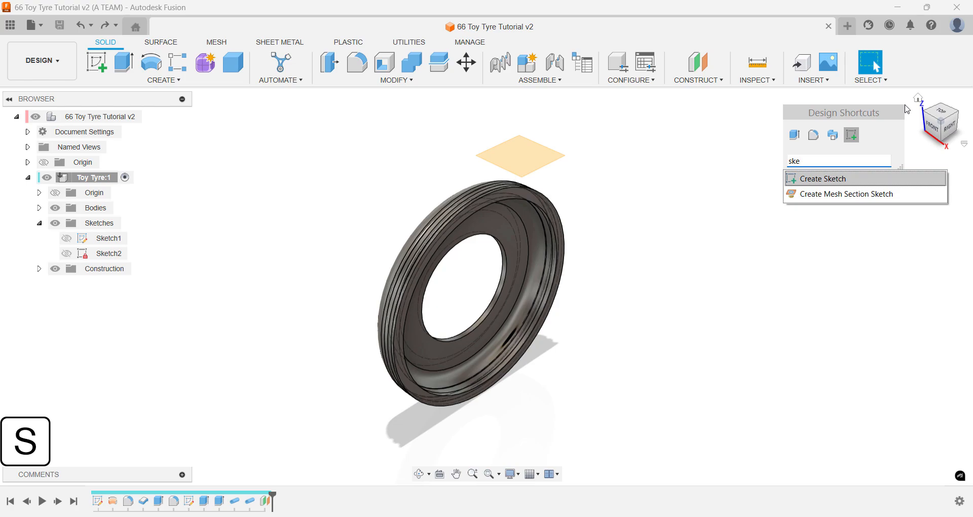
key("Return")
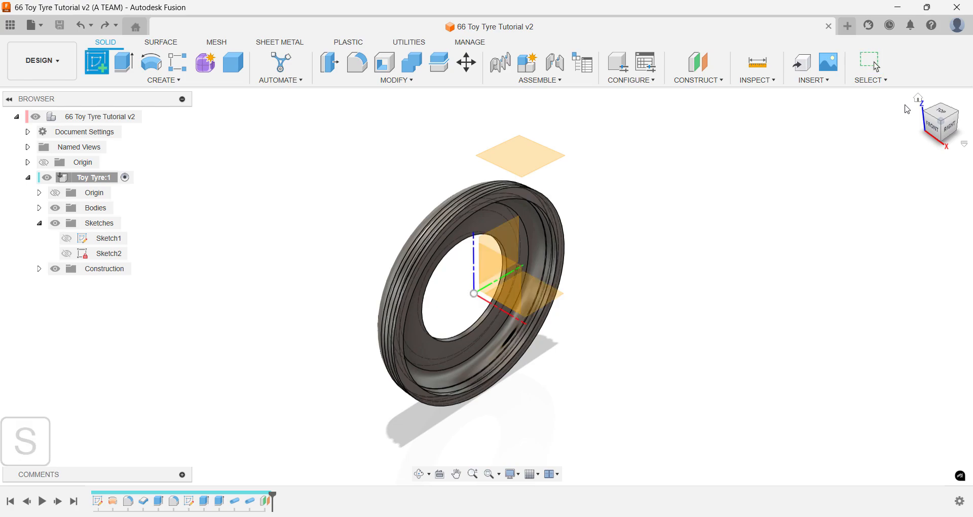
left_click(563, 154)
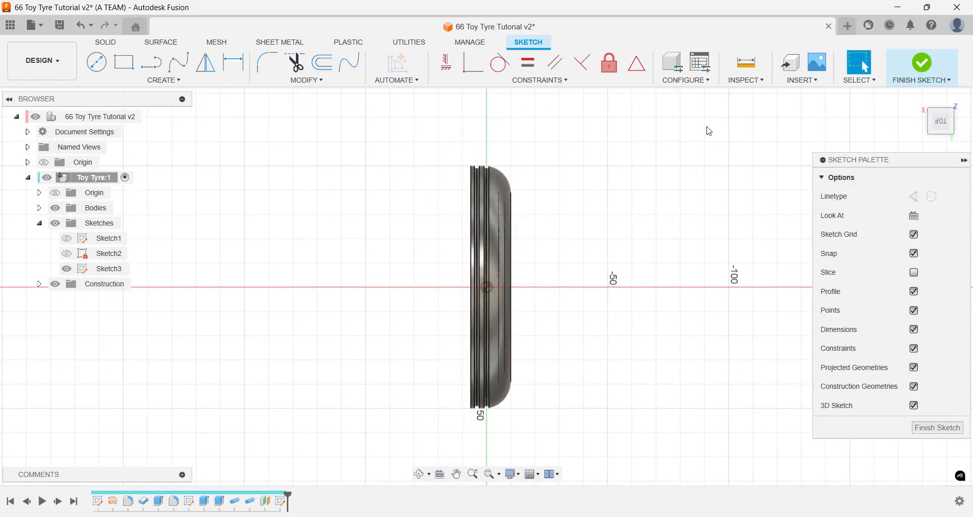
left_click(953, 99)
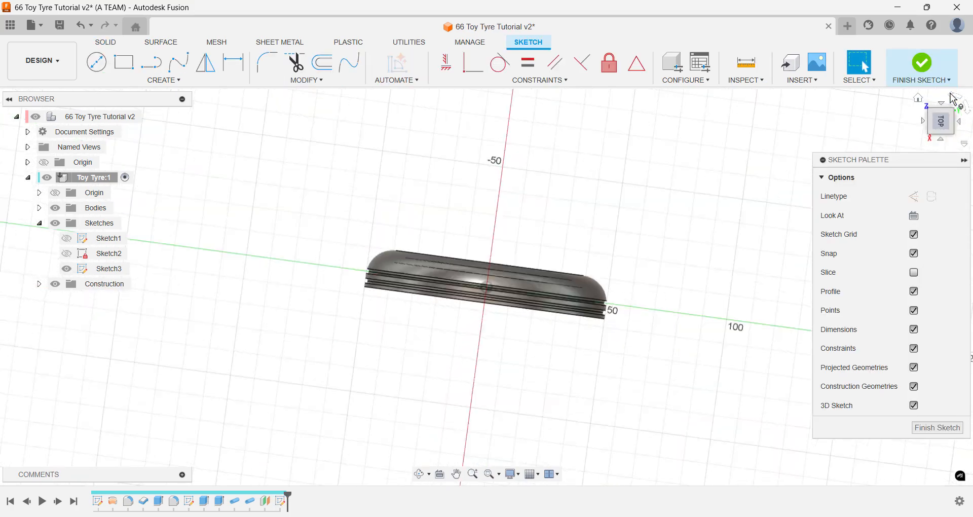
left_click(953, 99)
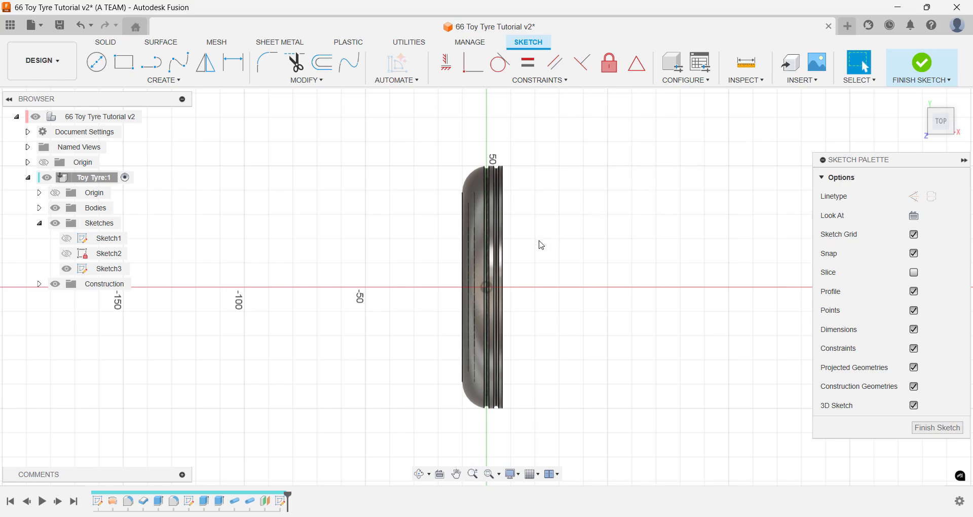
- Sketch a diagonal overall slot about 8.6 mm long and 1.5 mm wide over the main tyre body's rounded shoulder, ending near the X axis
scroll(452, 290, "up", 5)
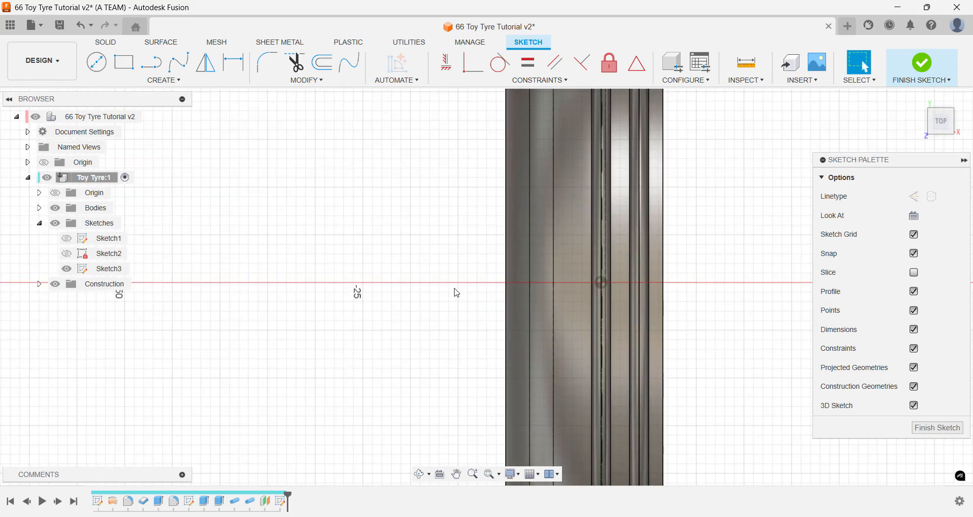
middle_click_drag(456, 293, 363, 291)
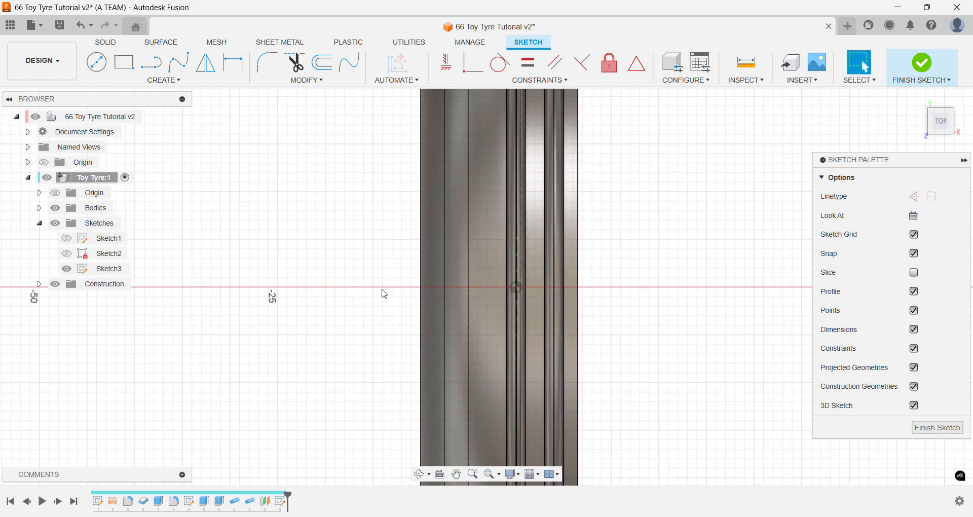
type("s")
type("slot")
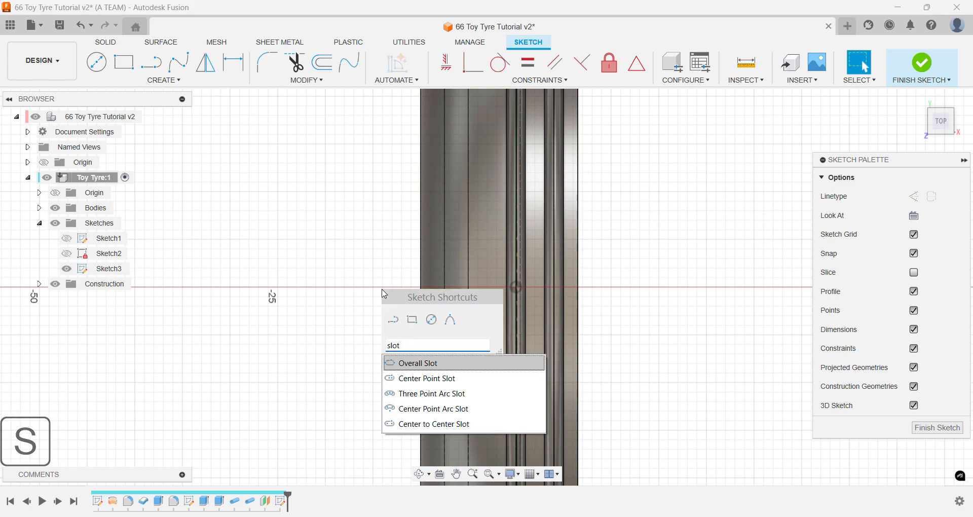
key("Return")
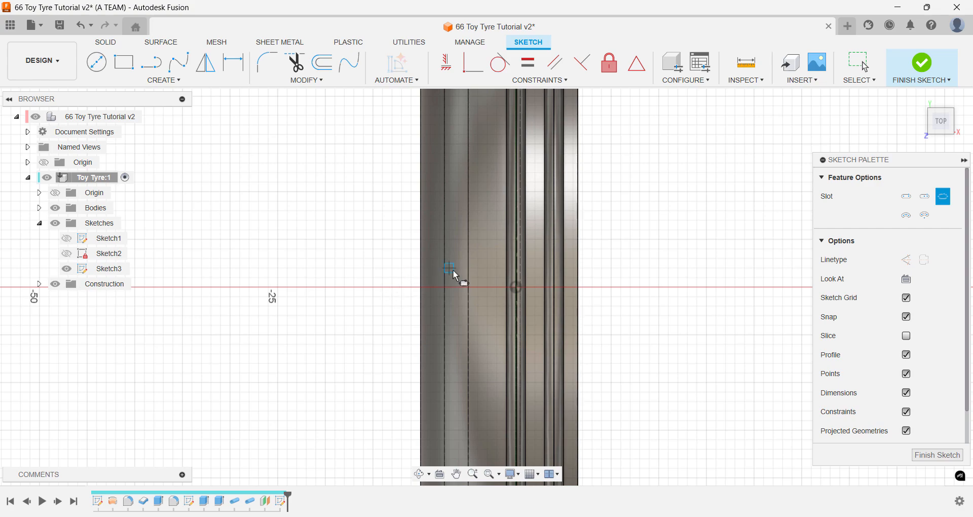
scroll(482, 259, "up", 5)
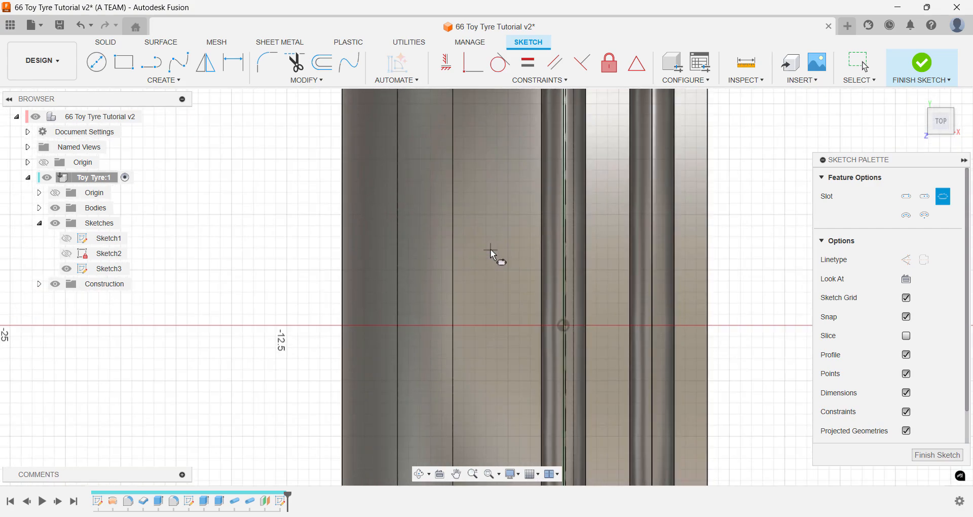
scroll(491, 248, "up", 2)
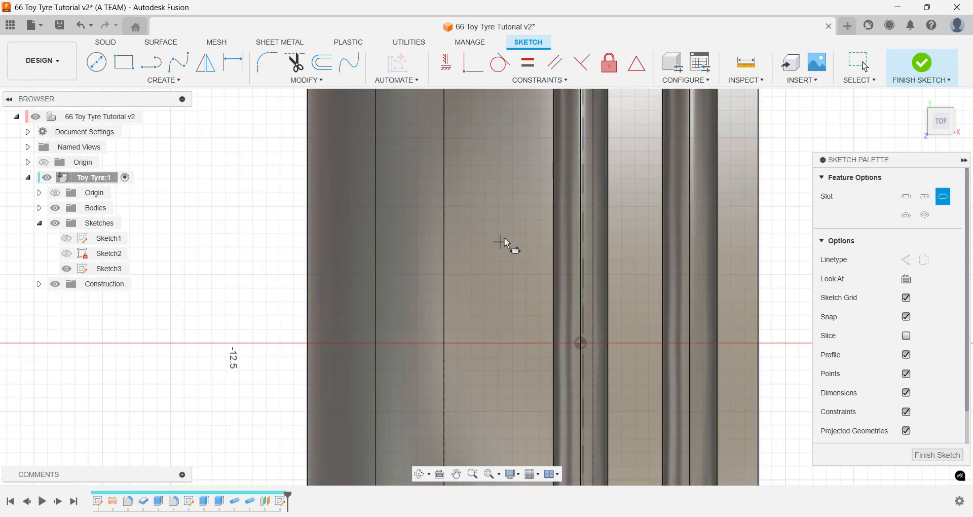
left_click(526, 206)
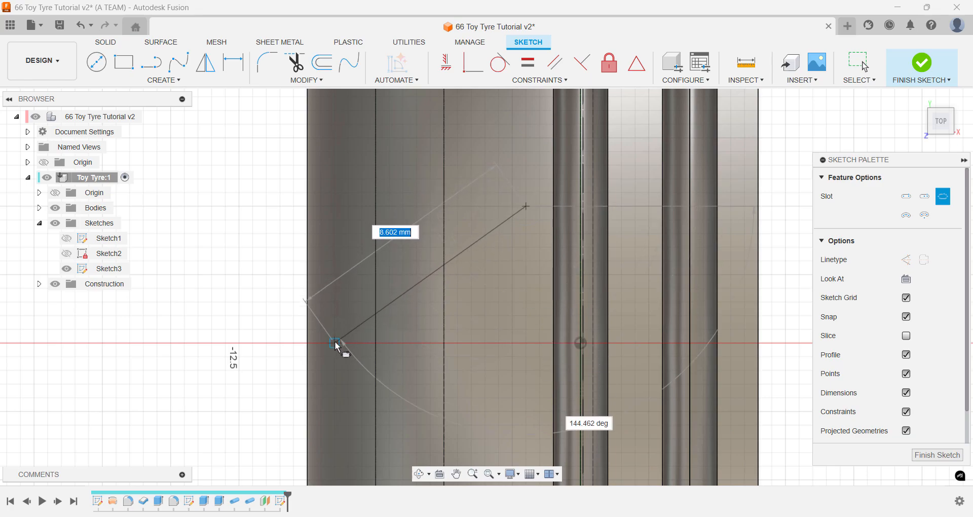
left_click(340, 344)
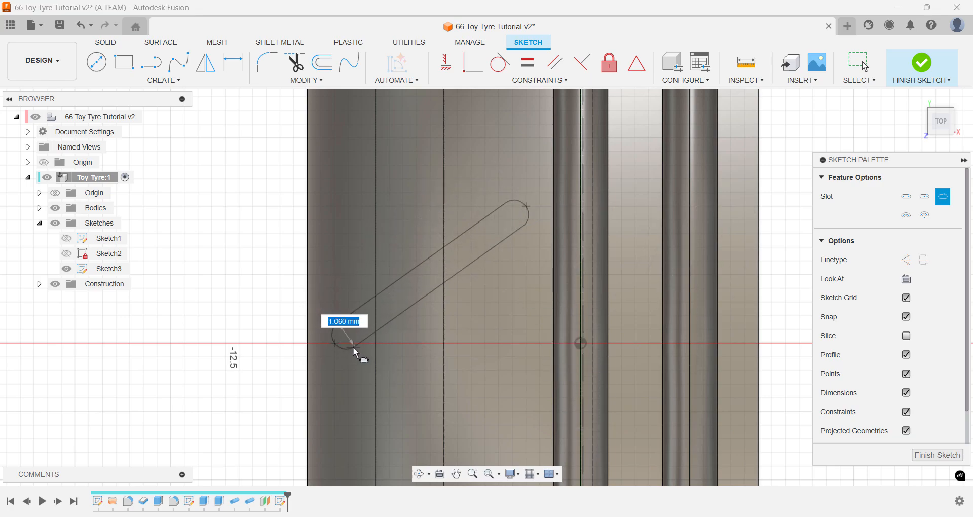
type("1.5")
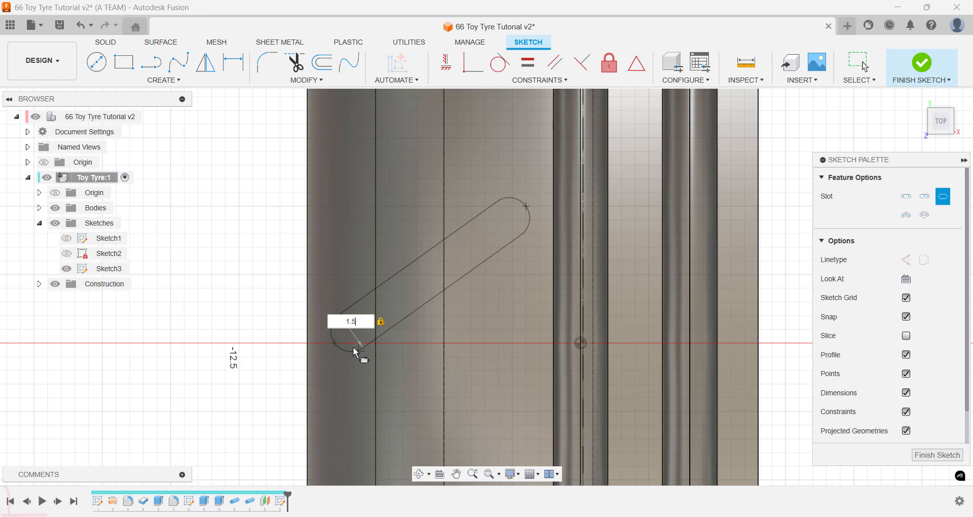
key("Return")
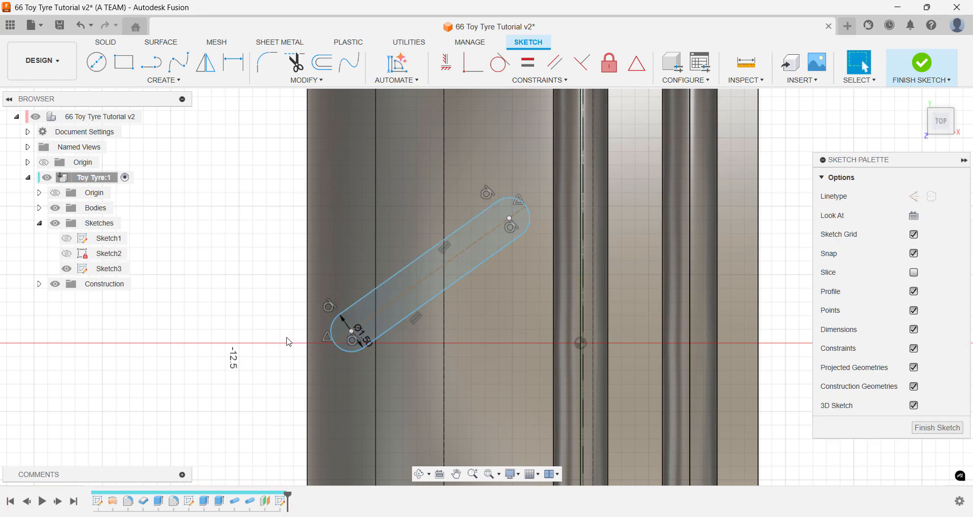
- Deboss the slot profile 2 mm deep into the curved outer face of the main tyre body using Emboss
type("sembo")
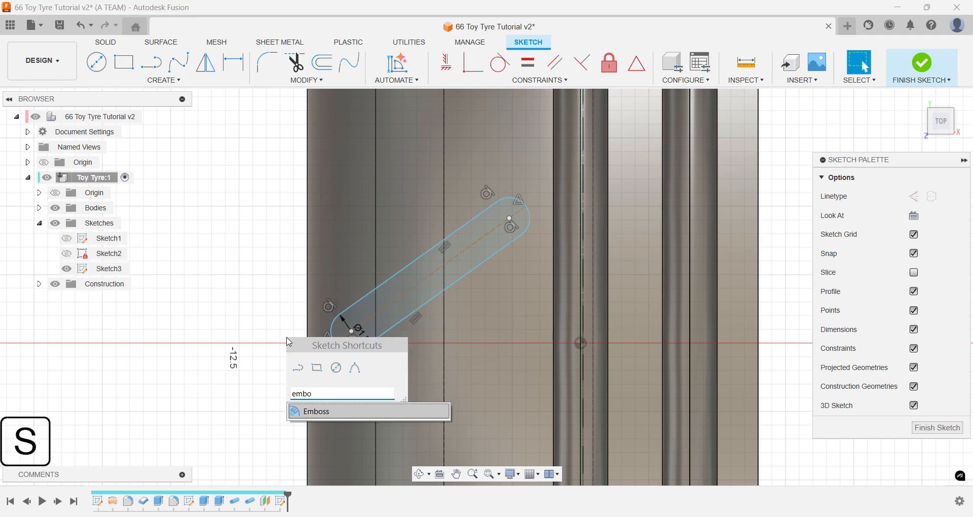
key("Return")
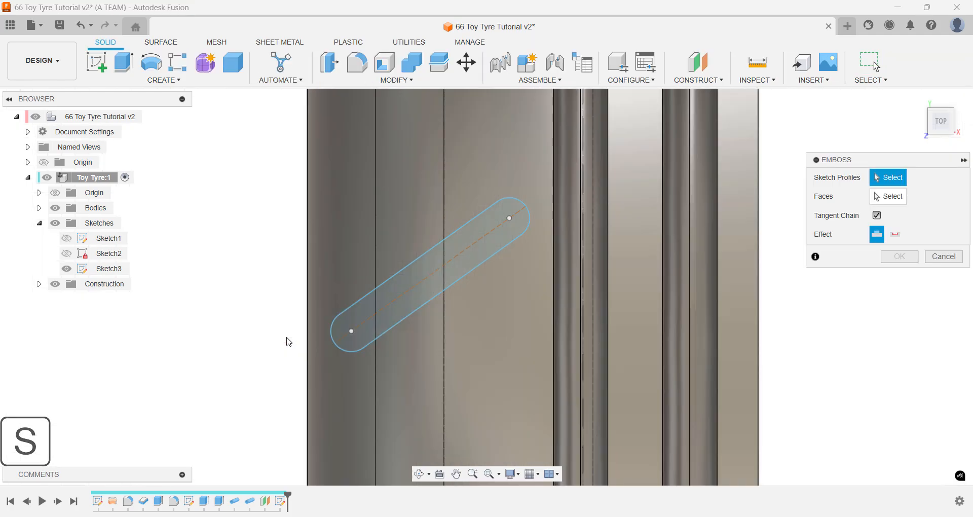
left_click(380, 306)
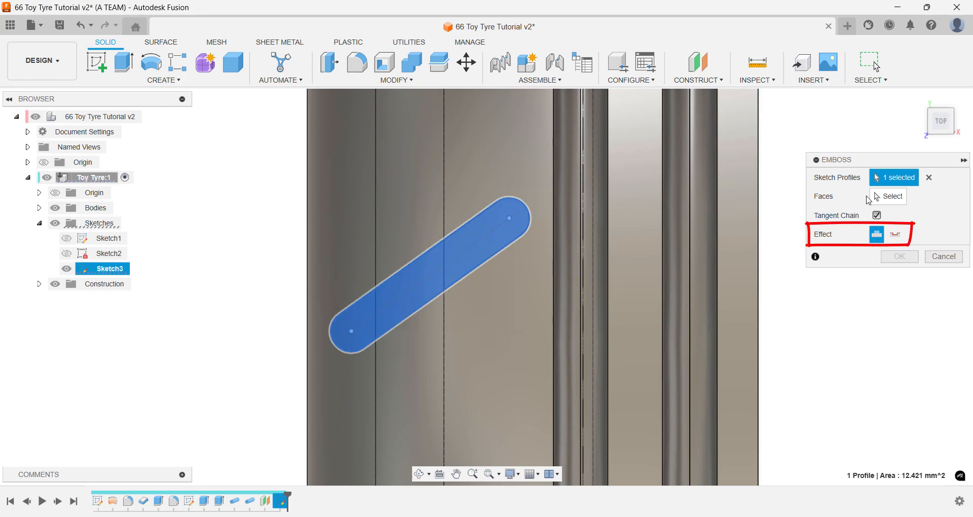
left_click(887, 196)
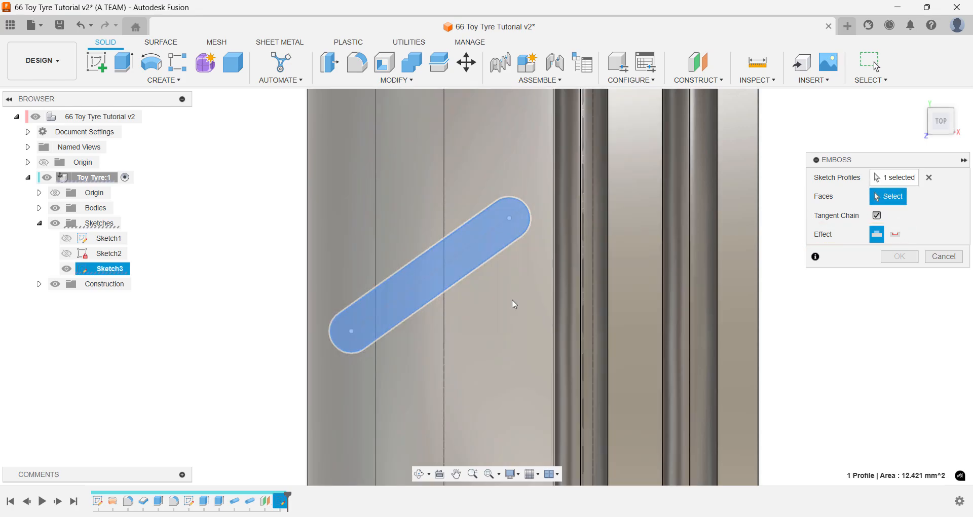
left_click(514, 302)
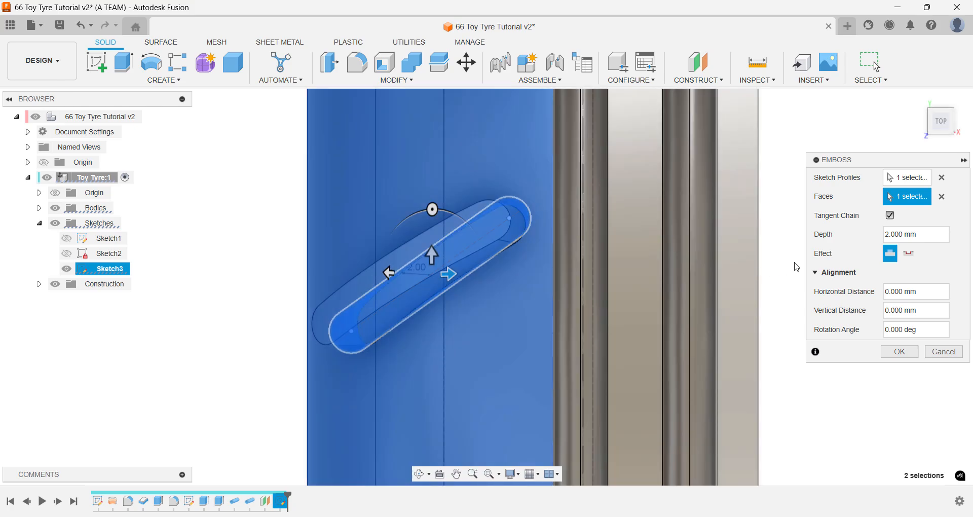
left_click(914, 254)
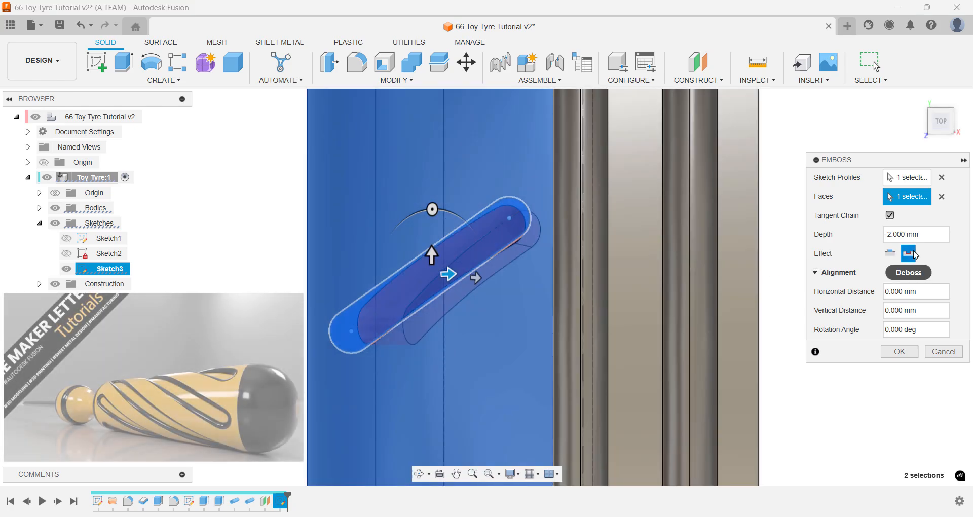
left_click(905, 352)
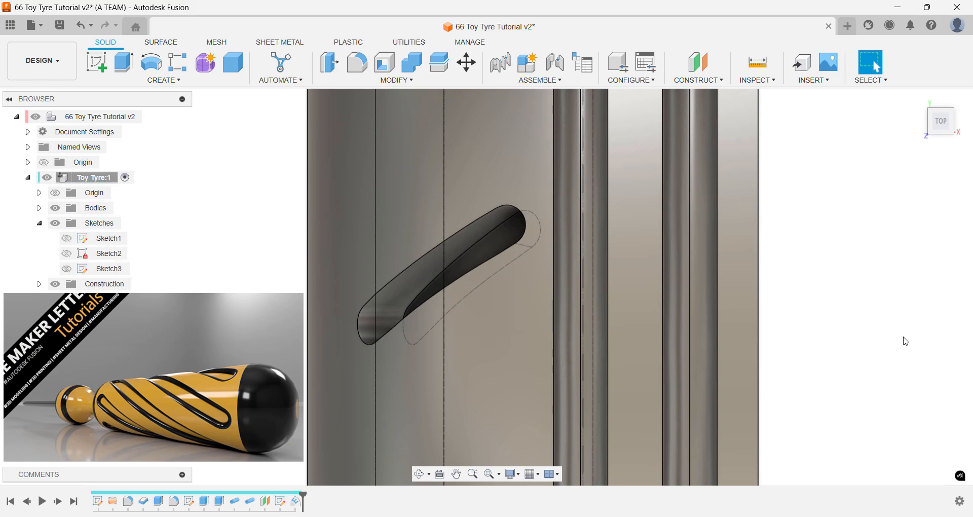
left_click(929, 111)
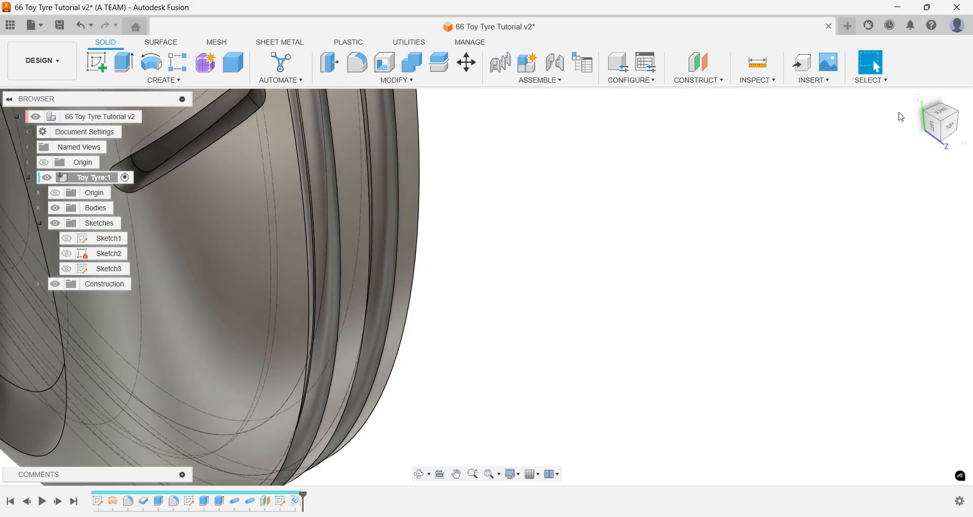
left_click(926, 117)
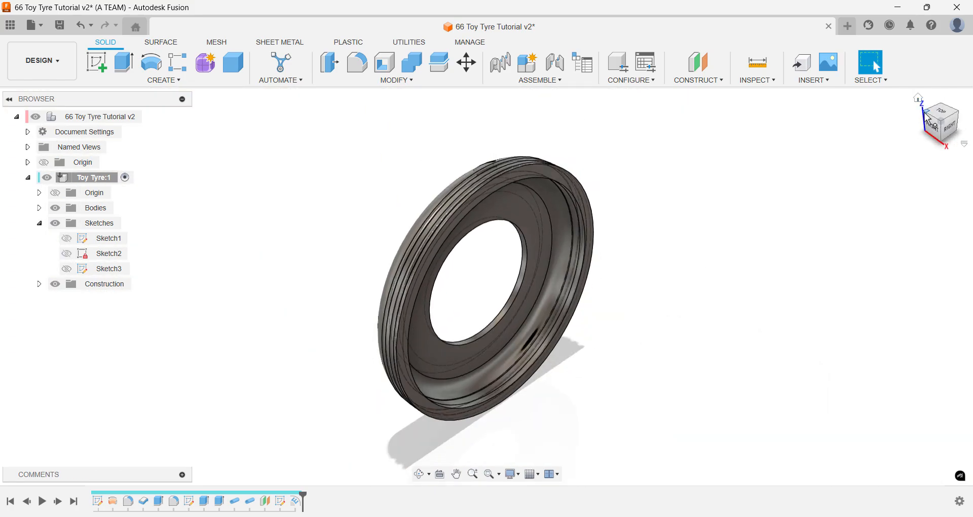
left_click(925, 114)
scroll(515, 165, "up", 5)
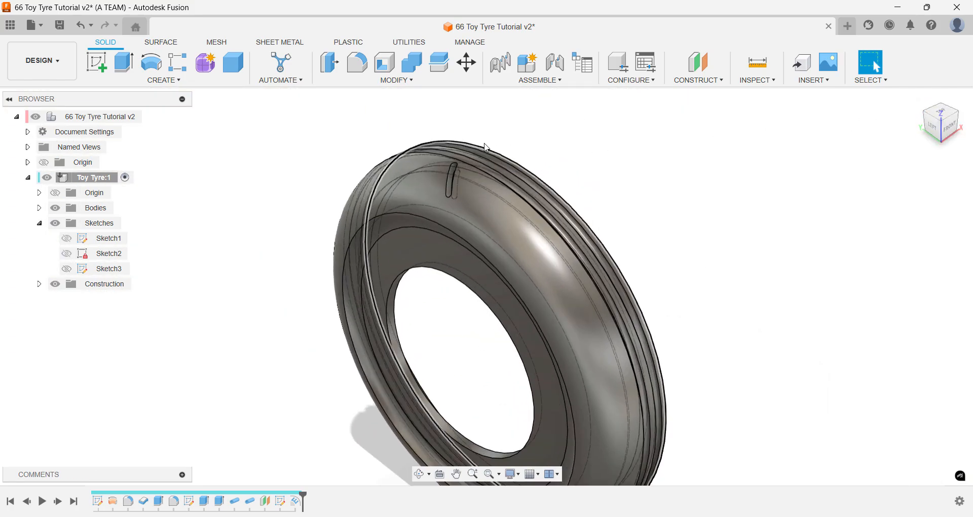
mouse_move(482, 135)
middle_mouse_down()
mouse_move(480, 122)
mouse_move(474, 143)
middle_mouse_up()
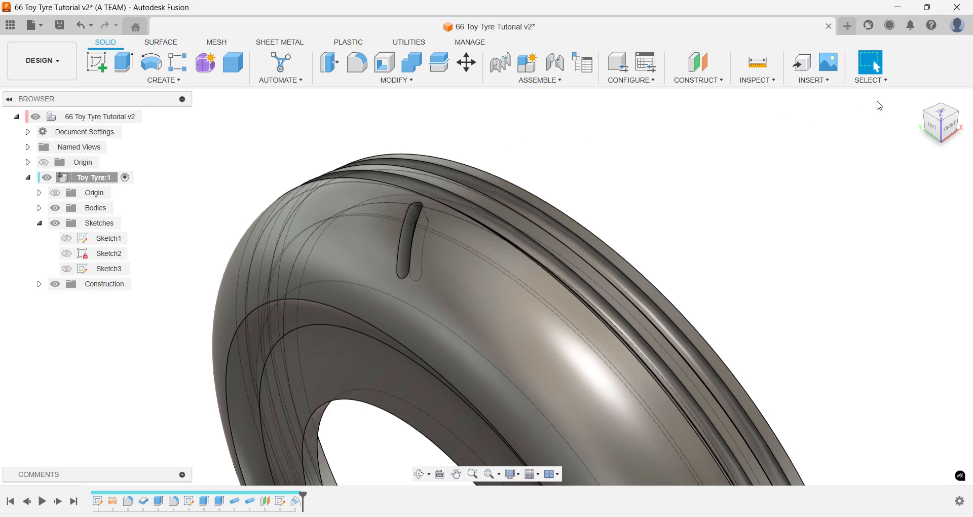
- Set up a circular pattern of features with the debossed slot on the tyre shoulder as the patterned object
left_click(919, 99)
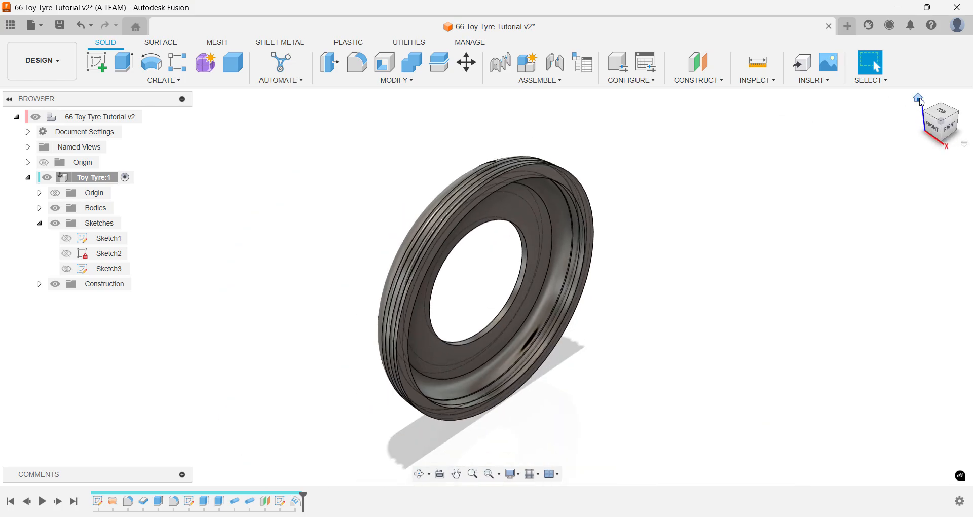
left_click(923, 115)
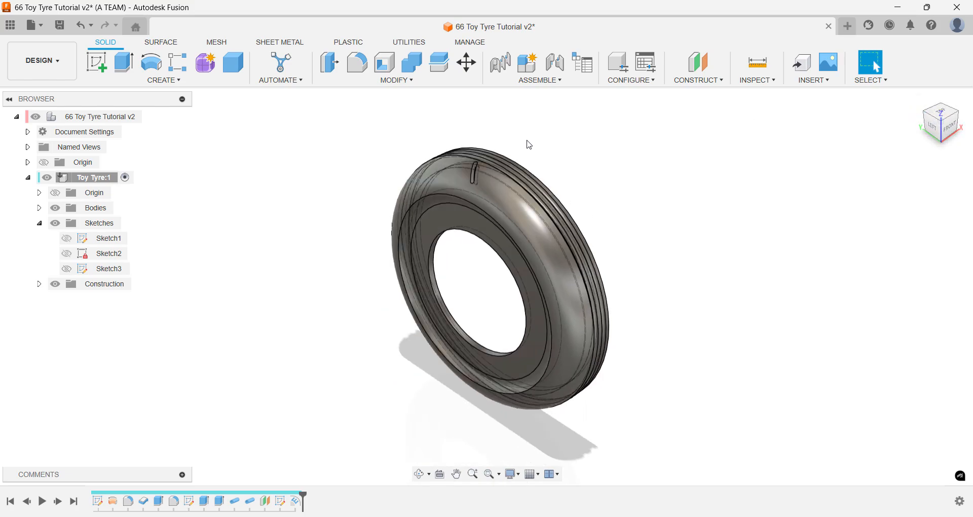
scroll(509, 149, "up", 5)
type("s")
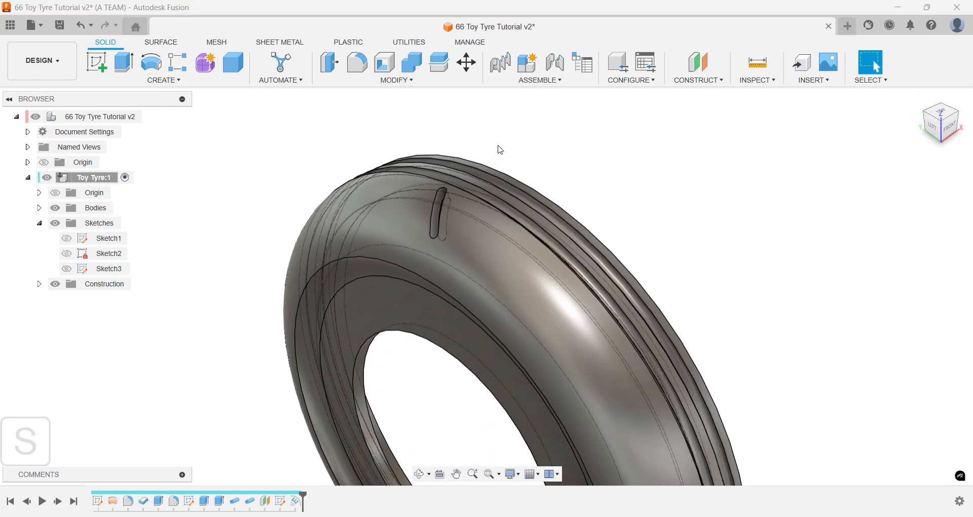
type("cir")
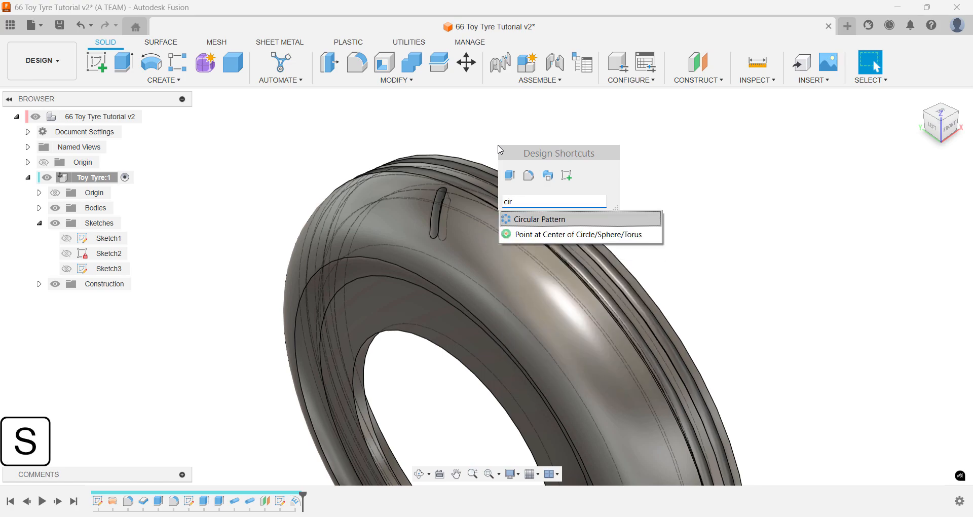
key("Return")
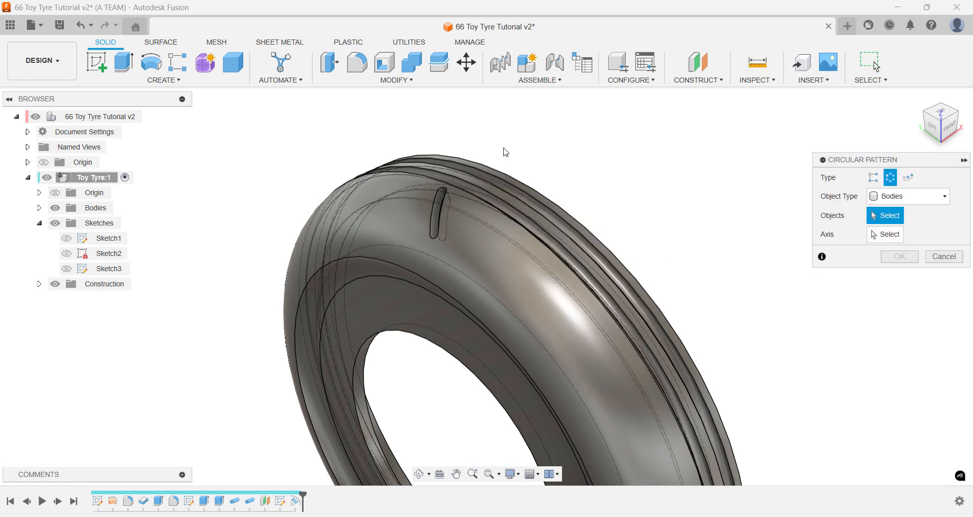
left_click(889, 200)
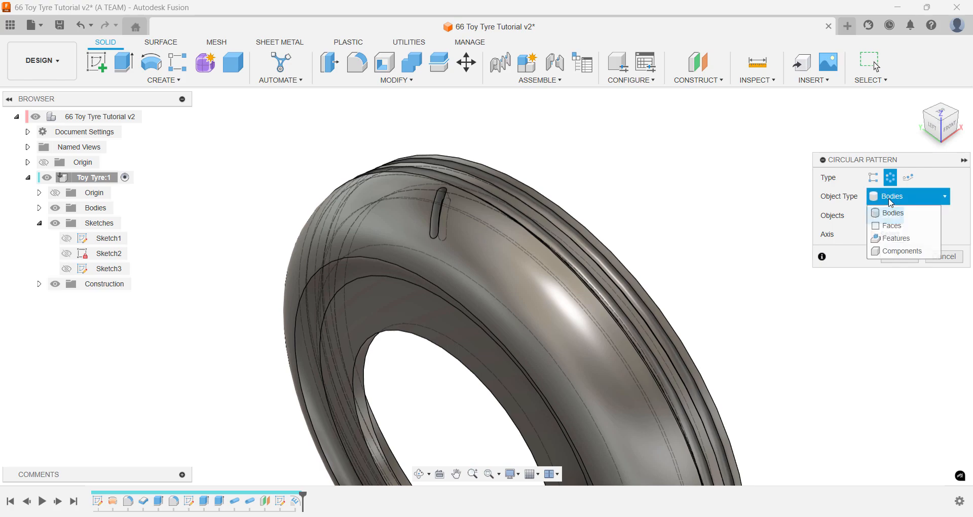
left_click(893, 238)
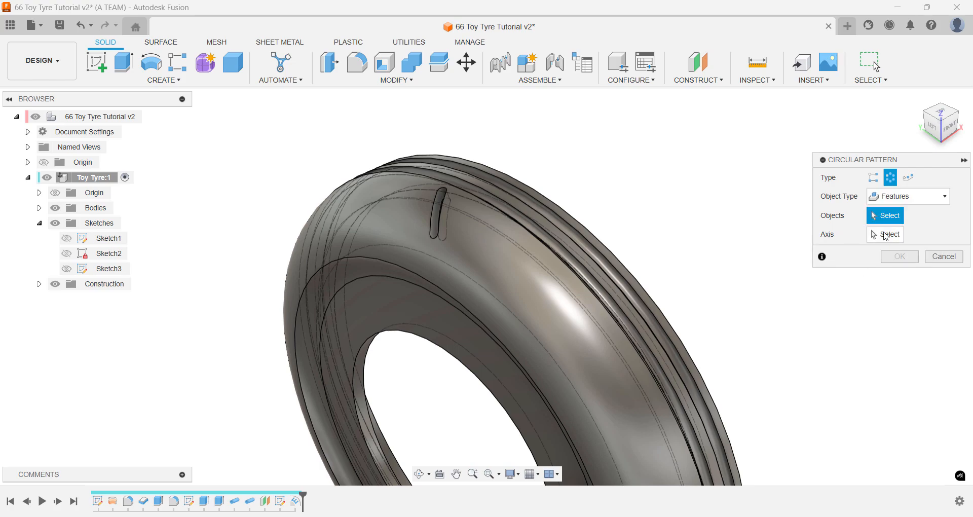
scroll(458, 223, "up", 10)
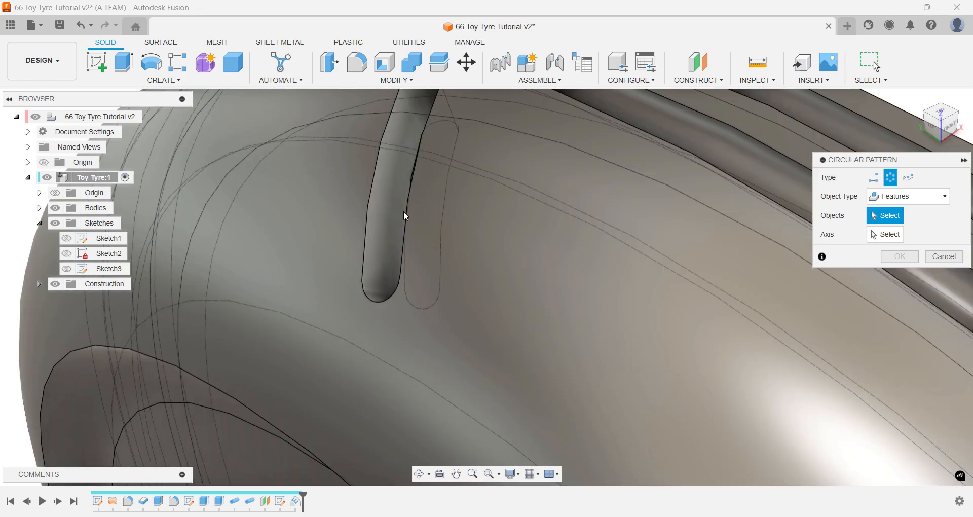
mouse_move(404, 211)
middle_mouse_down("shift")
mouse_move(426, 219)
mouse_move(404, 212)
middle_mouse_up("shift")
left_click(404, 211)
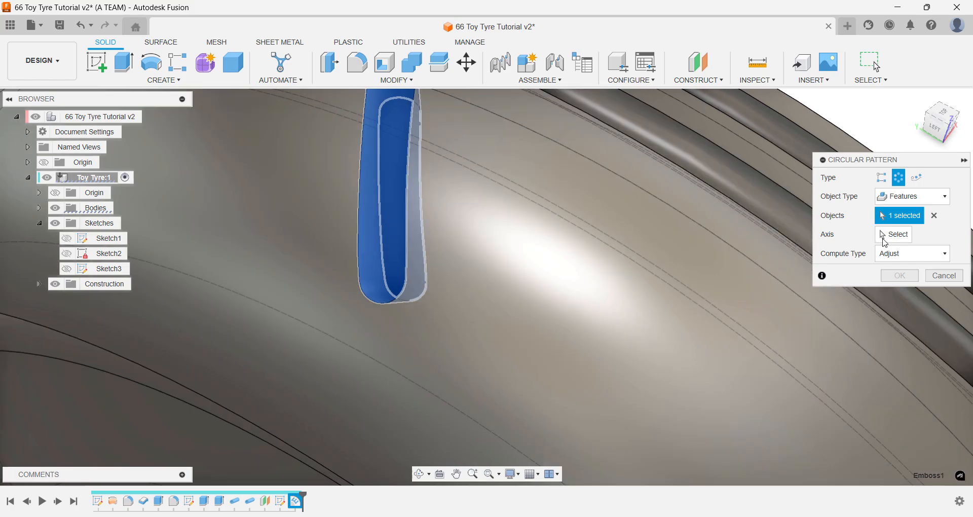
- Pattern the debossed slot around the X axis in a full circle with a quantity of 36
left_click(893, 236)
scroll(684, 213, "down", 10)
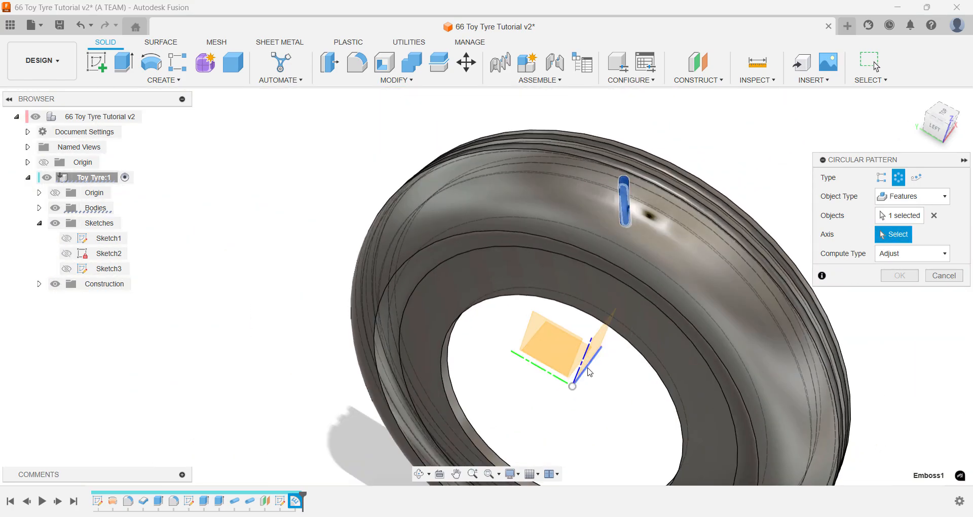
left_click(590, 372)
middle_click_drag(590, 375, 590, 358, "shift")
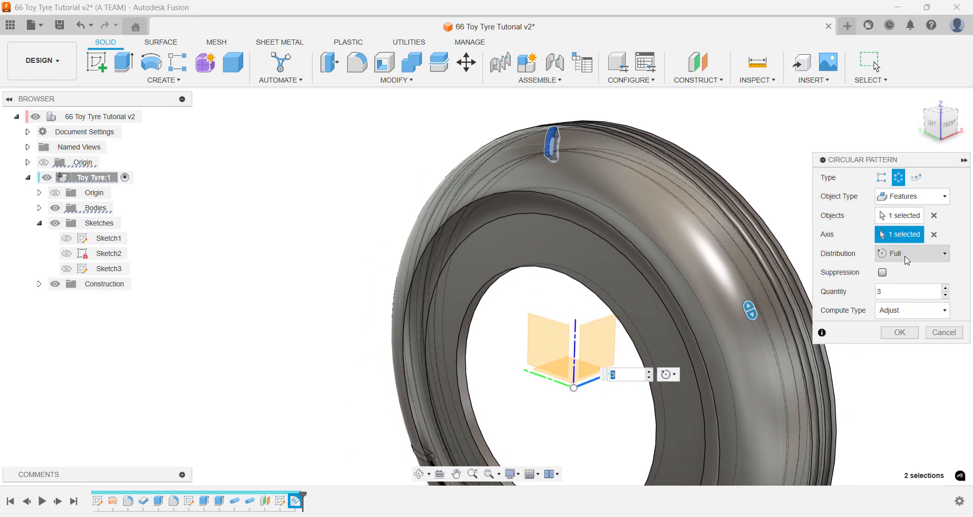
left_click(909, 290)
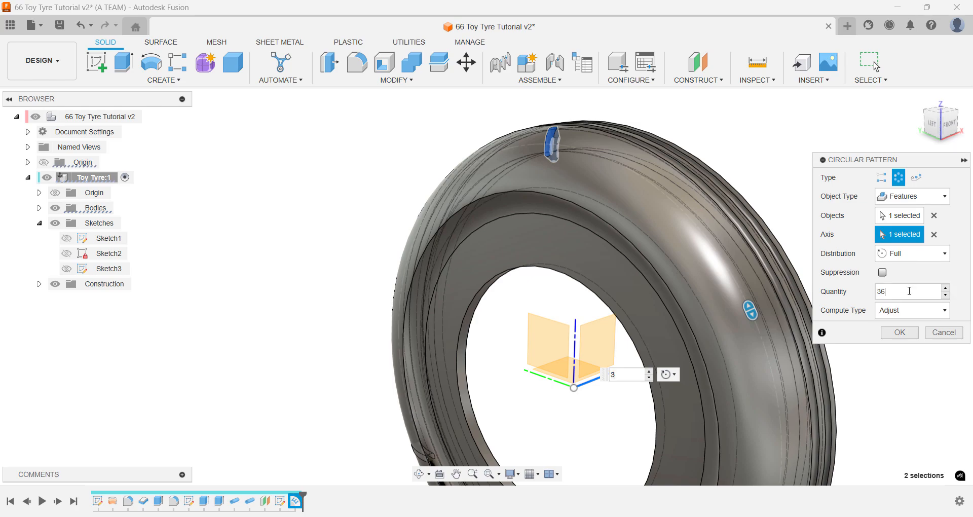
type("6")
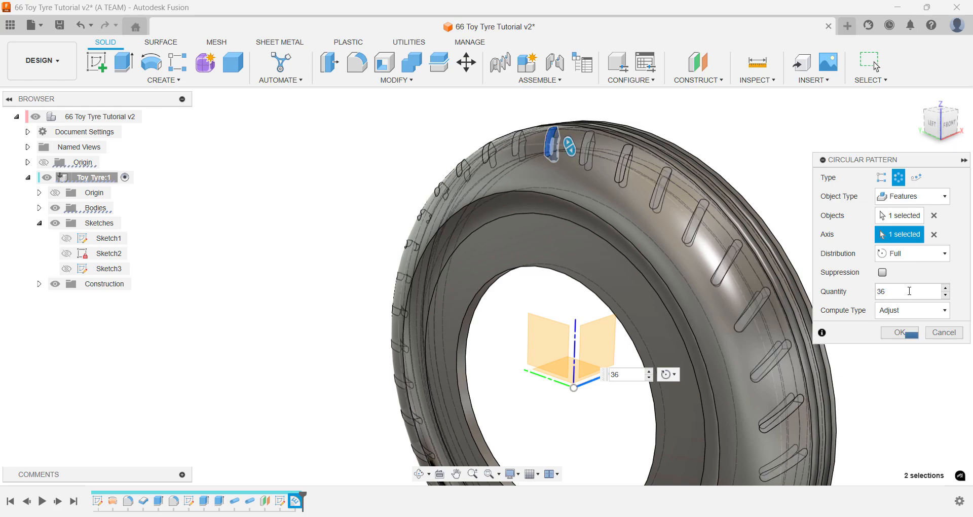
left_click(899, 332)
scroll(908, 336, "down", 3)
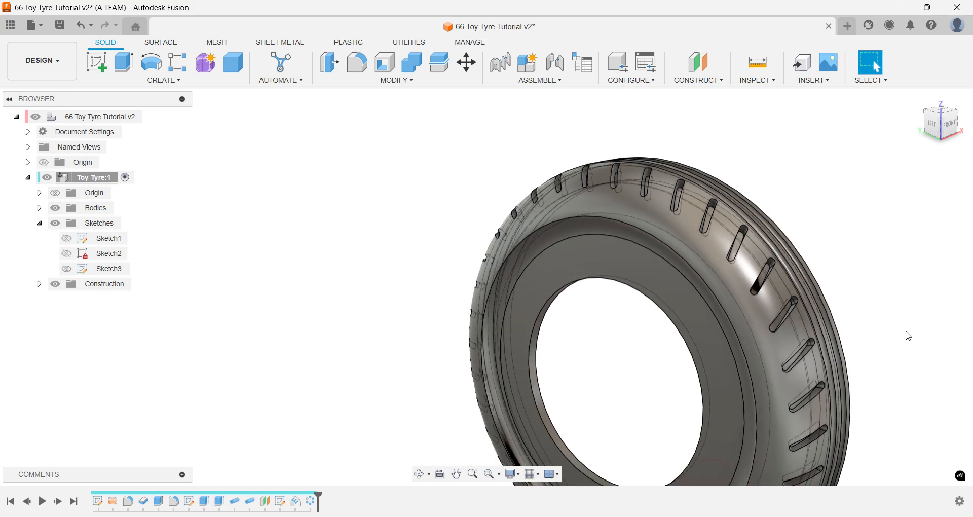
- Search the appearance library for "weather" and enlarge the appearance window so the matching materials can be reached
left_click(948, 124)
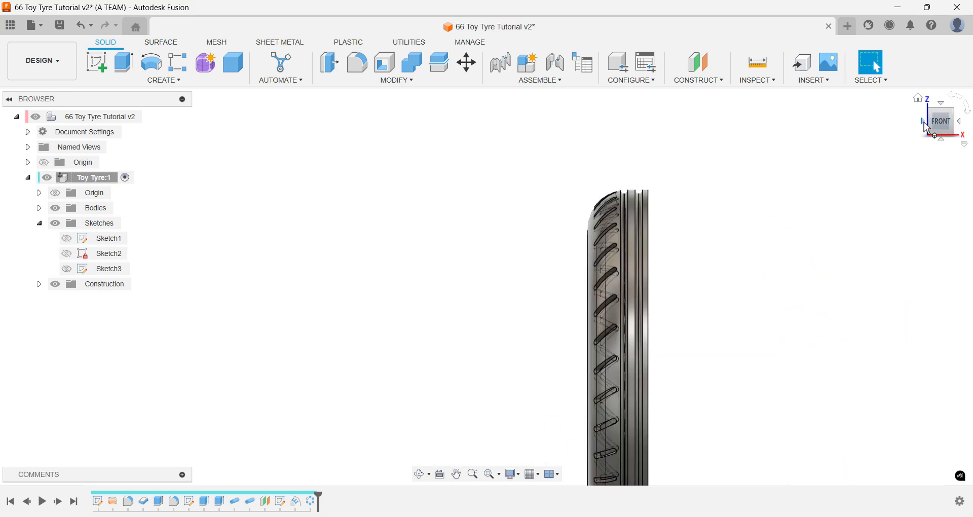
left_click(925, 123)
middle_click_drag(854, 216, 811, 160)
middle_click_drag(819, 240, 734, 215)
scroll(735, 218, "down", 3)
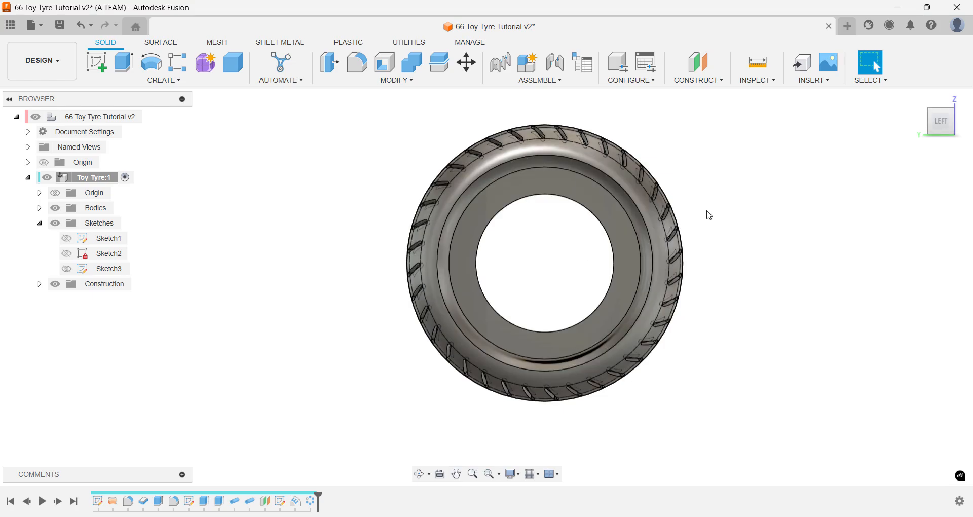
key("a")
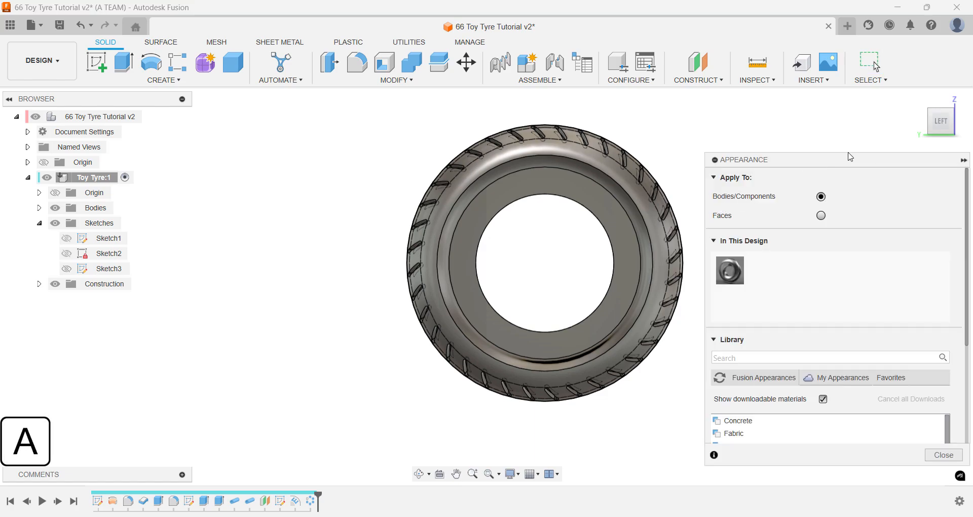
left_click(918, 98)
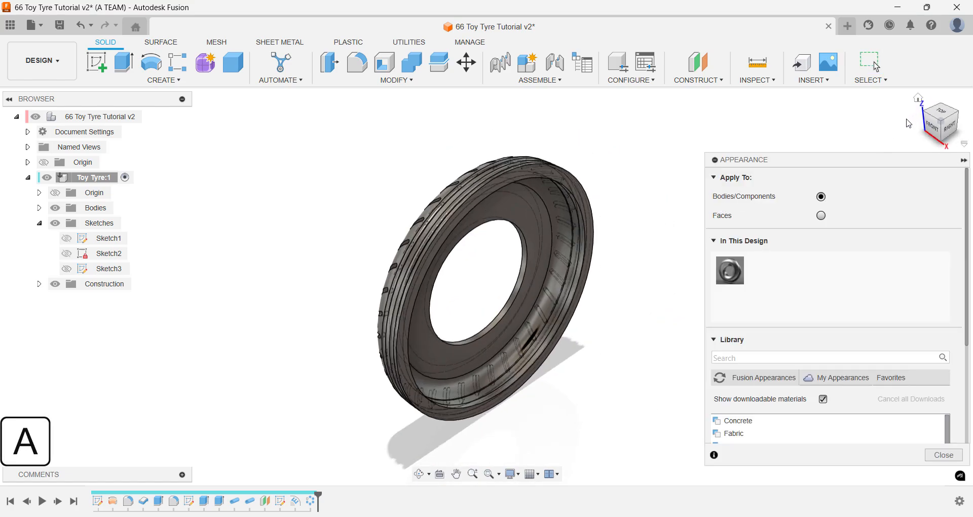
left_click(748, 358)
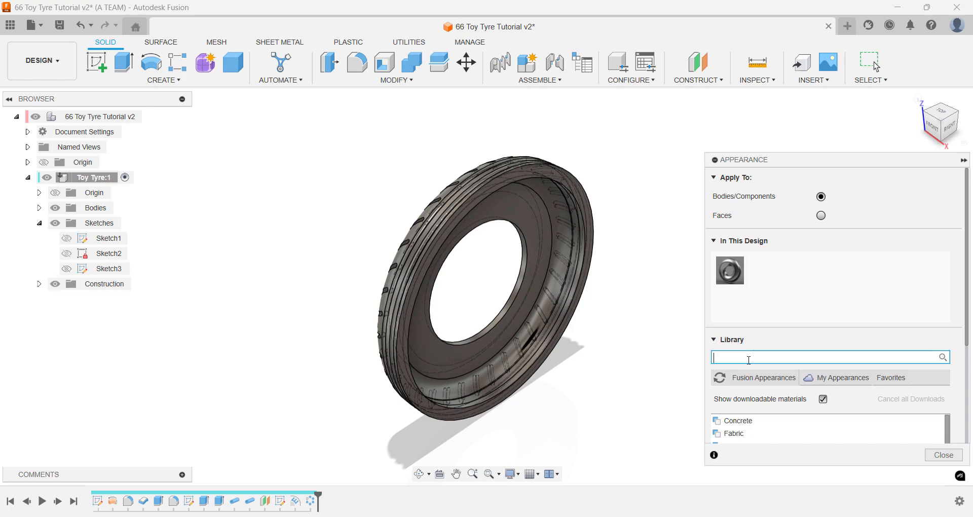
type("weather")
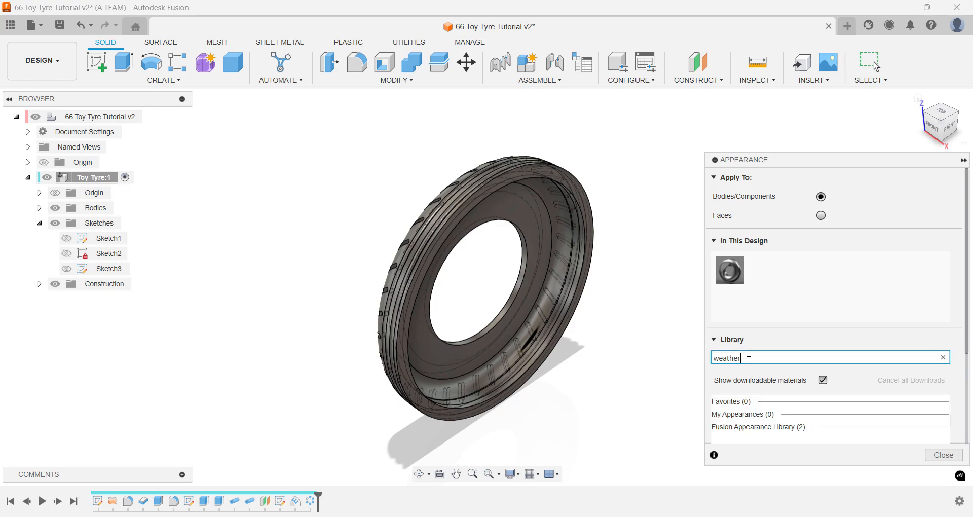
left_click(758, 427)
left_click_drag(826, 155, 818, 91)
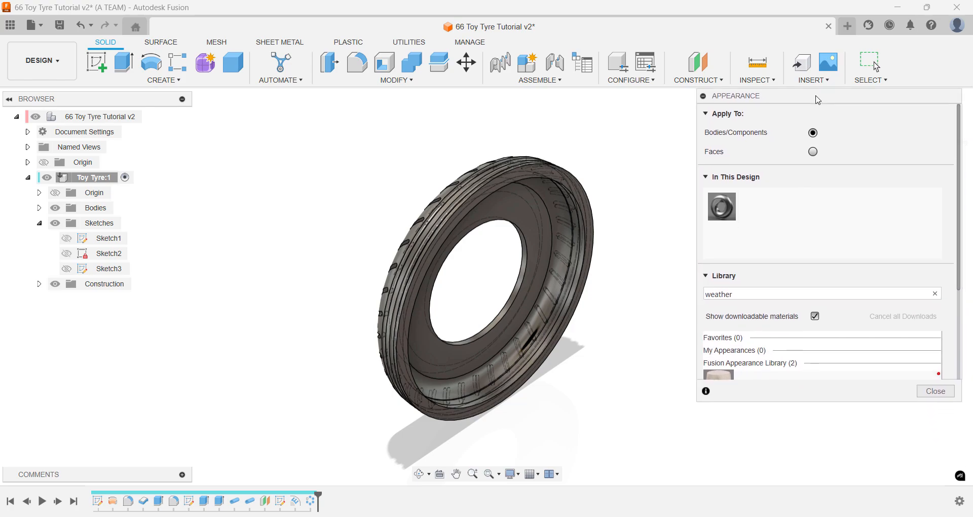
left_click_drag(808, 401, 808, 477)
- Apply the Rubber - Weathered appearance to all of the tyre's bodies
left_click_drag(771, 419, 555, 343)
left_click_drag(315, 122, 621, 444)
left_click_drag(735, 417, 427, 261)
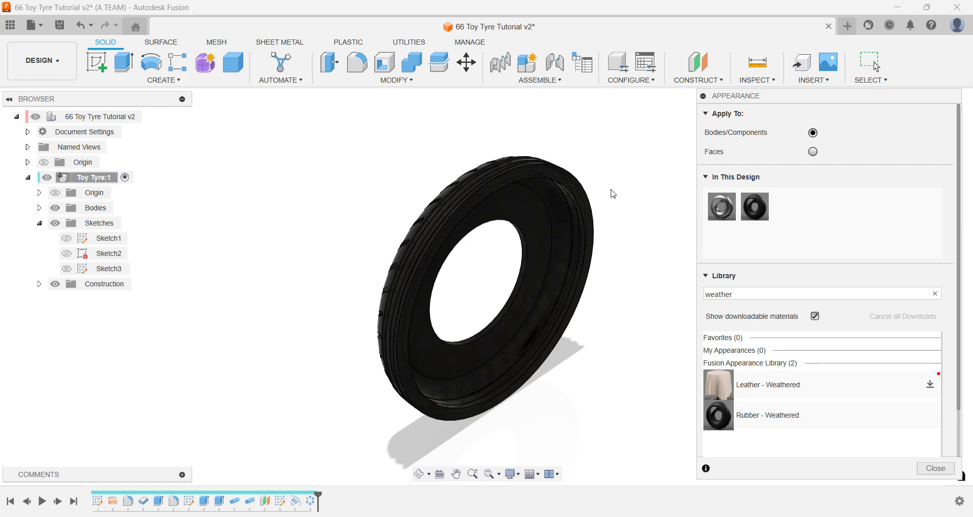
key("Escape")
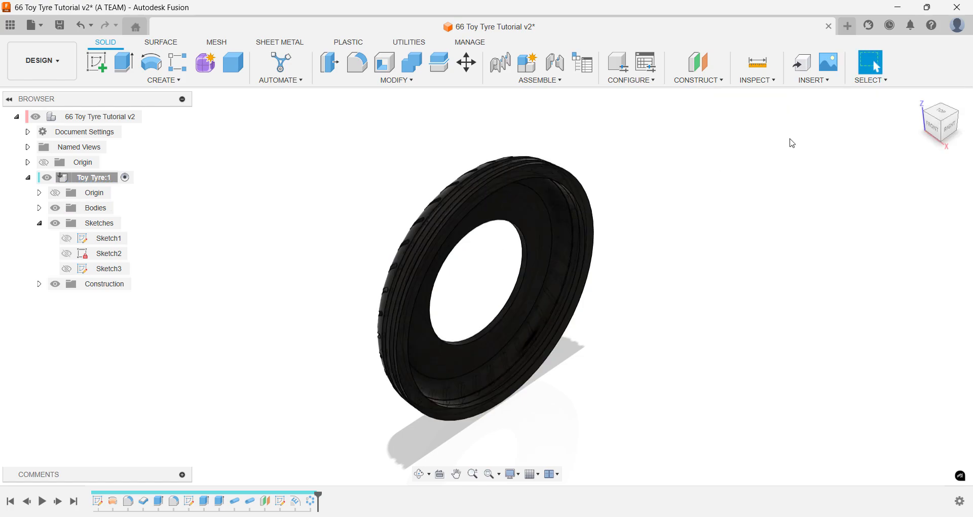
- Start a new sketch on the flat ring-shaped side face around the tyre's centre opening
left_click(924, 120)
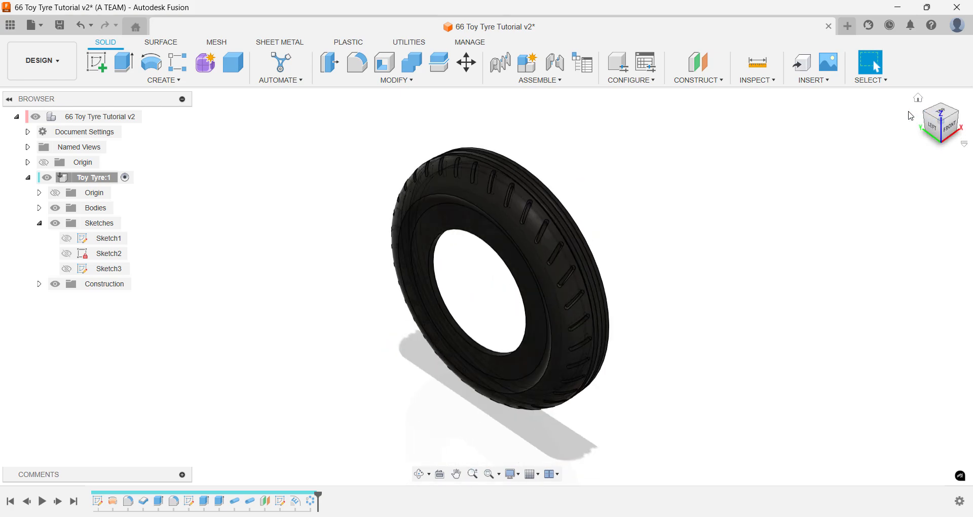
type("sske")
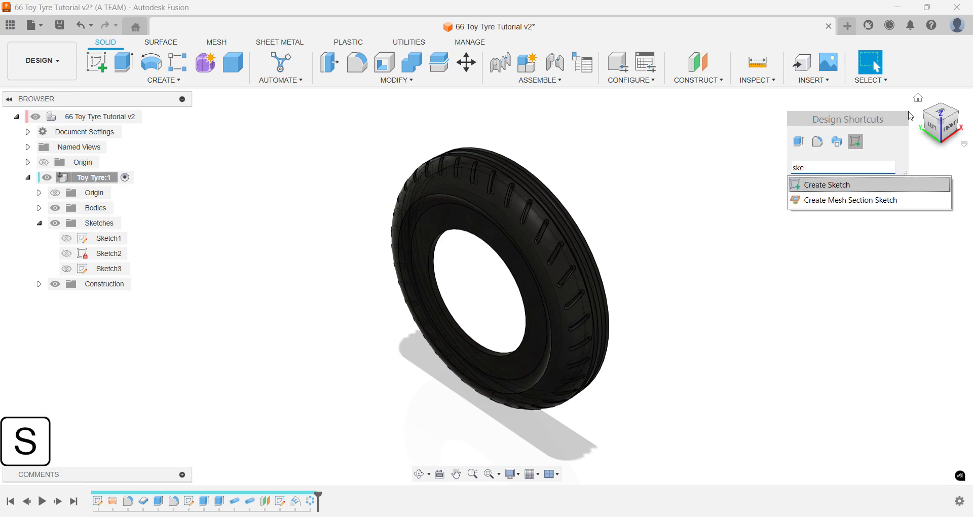
key("Return")
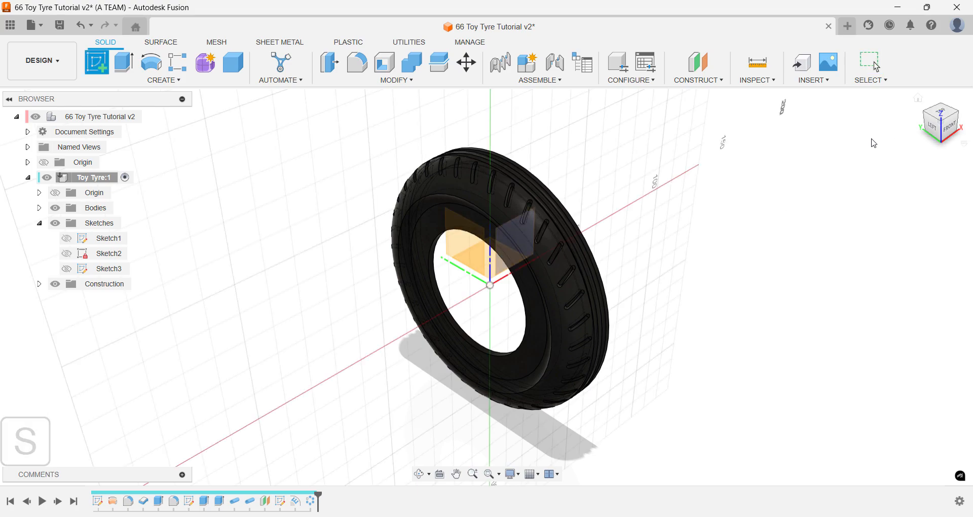
left_click(537, 300)
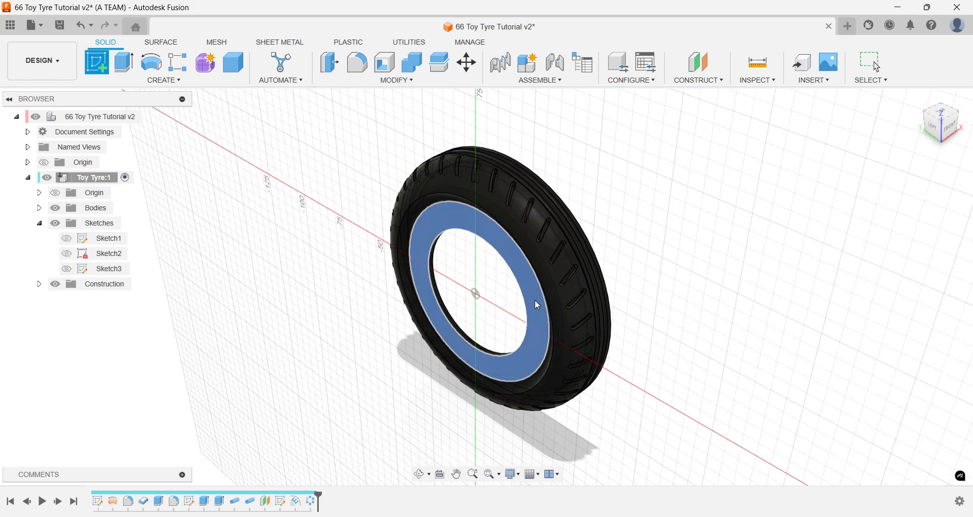
scroll(517, 279, "up", 5)
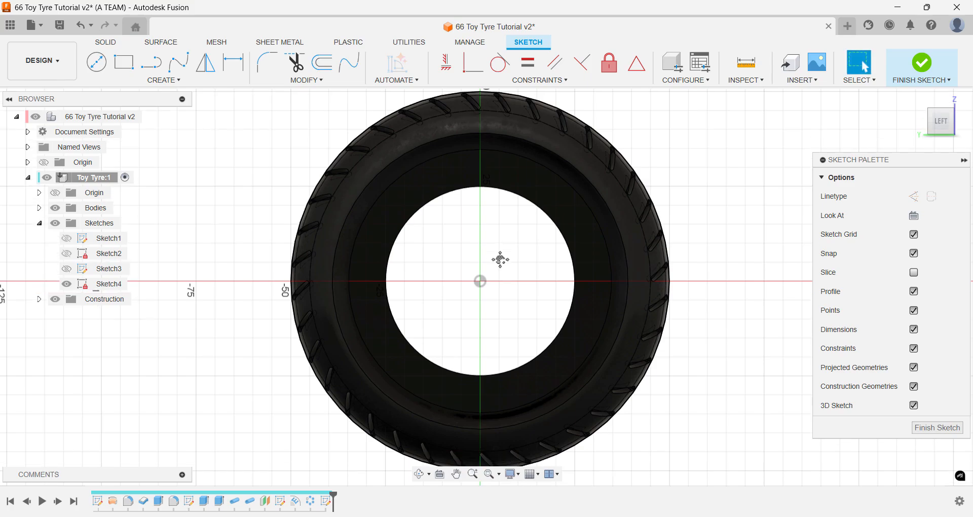
- Project the circular edge of the tyre's centre opening into the sketch with the projection link kept on
type("s")
type("pro")
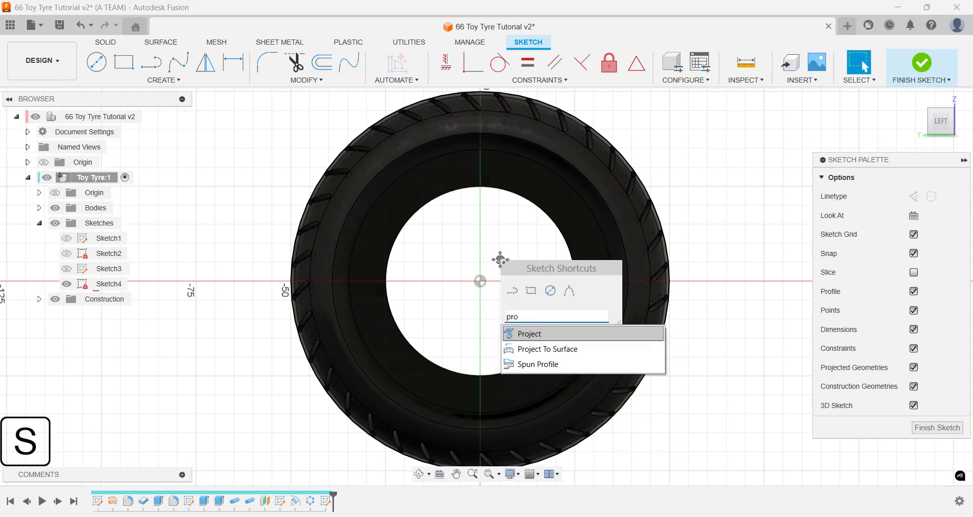
key("Return")
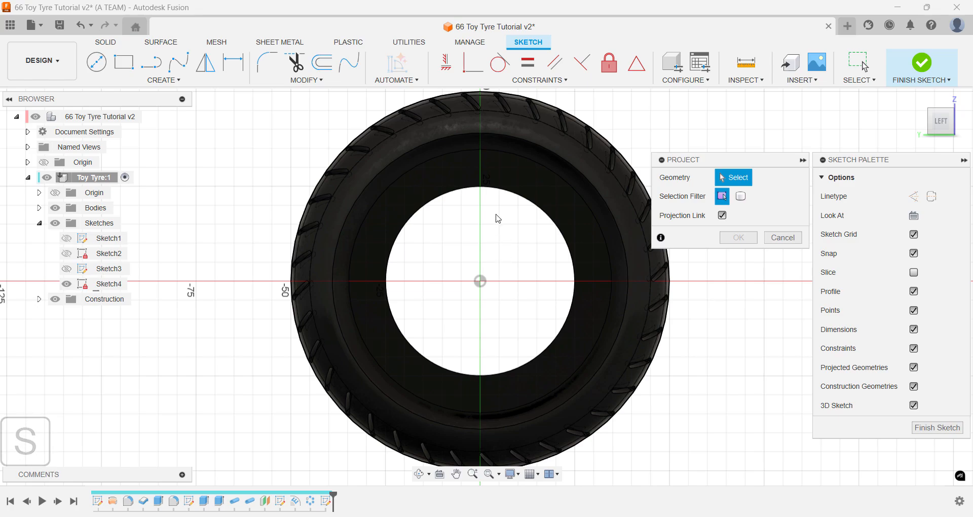
left_click(496, 191)
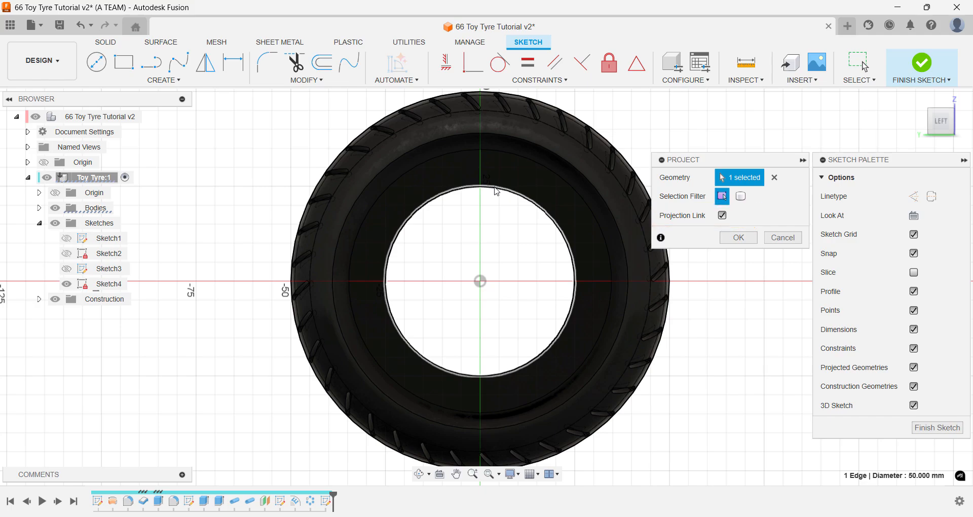
key("Return")
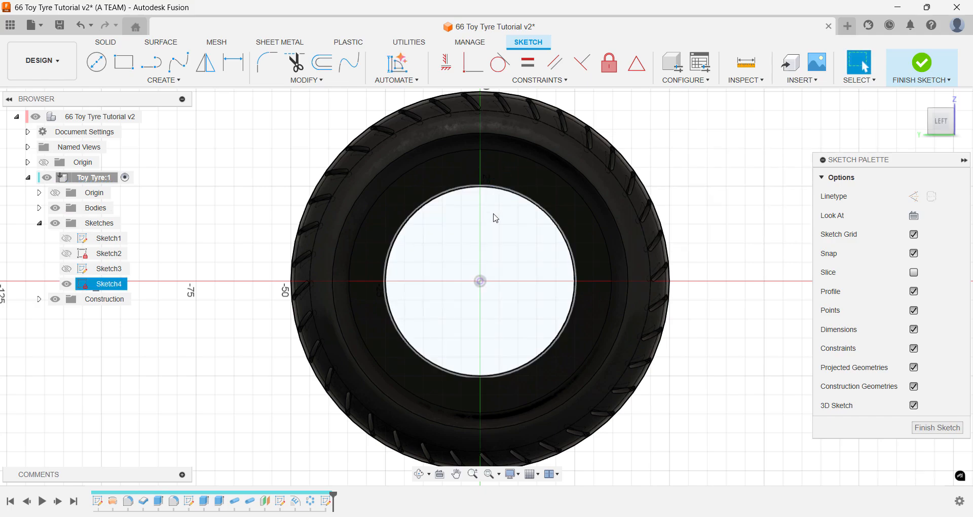
- Offset the projected circle of the centre opening outward by 4 mm
key("o")
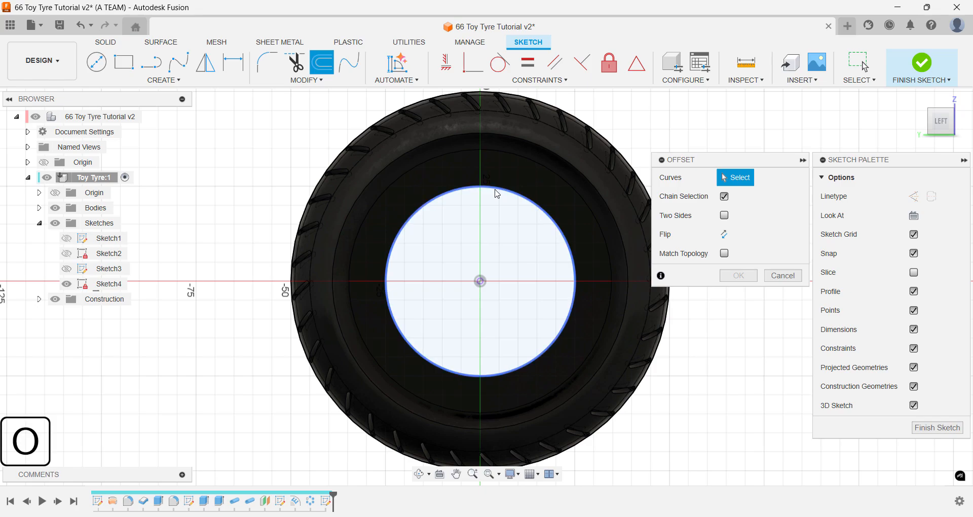
left_click(496, 185)
left_click_drag(496, 184, 498, 172)
type("4")
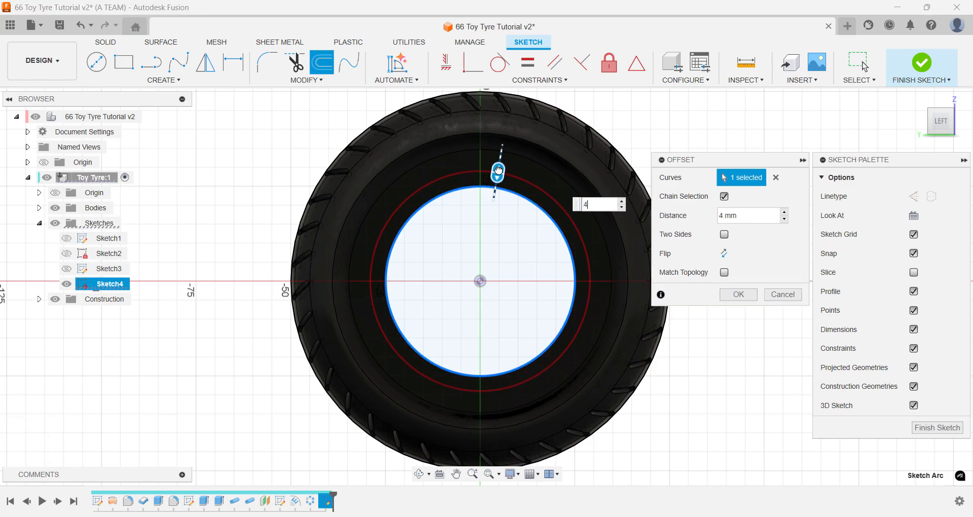
key("Return")
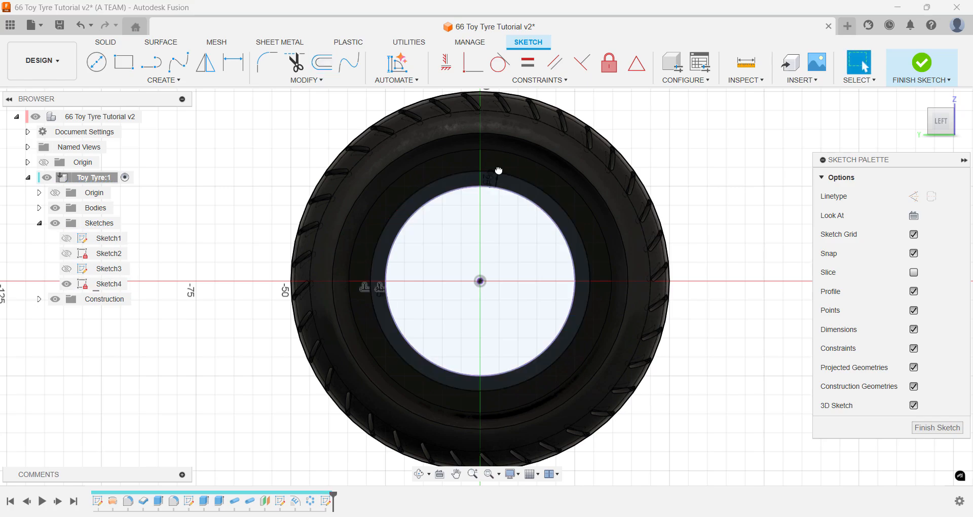
- Add path text reading "185/65R55 89T" along the offset circle around the tyre's centre opening
type("s")
type("text")
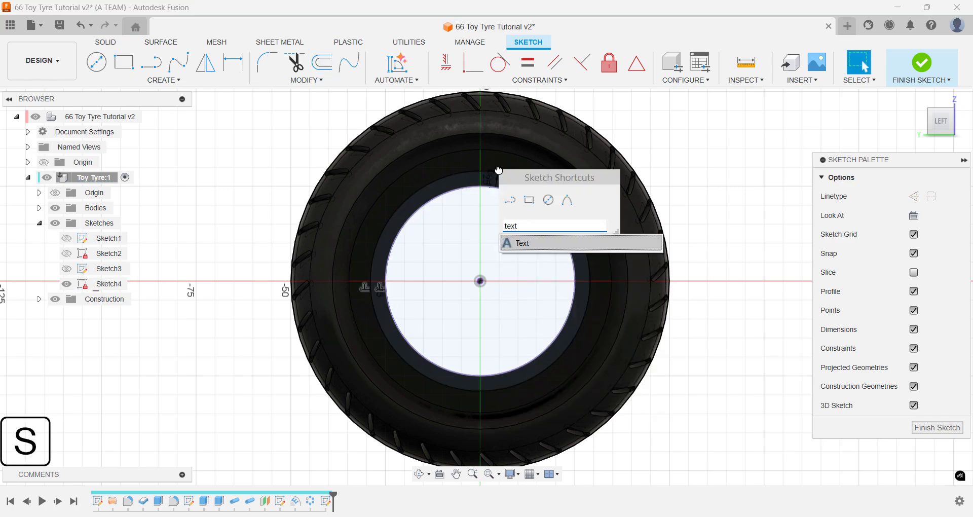
key("Return")
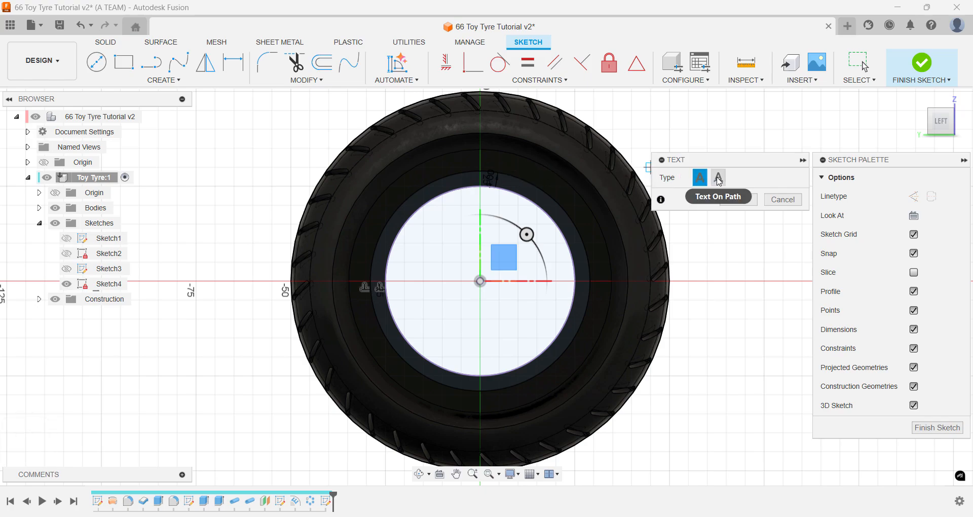
left_click(719, 178)
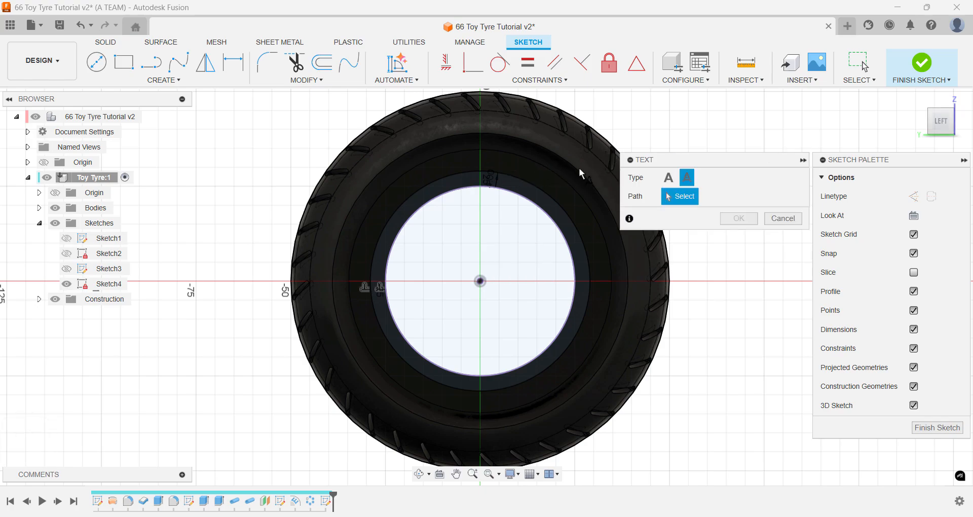
left_click(517, 182)
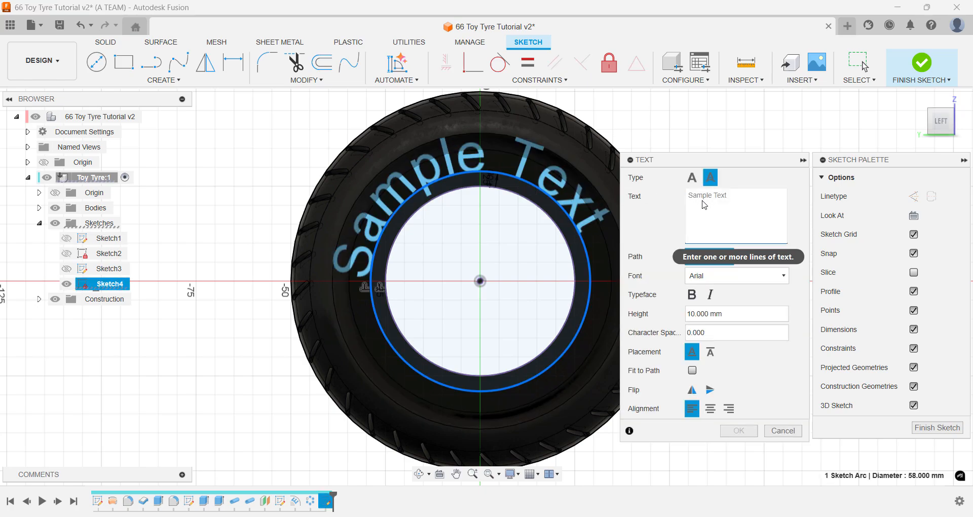
type("185")
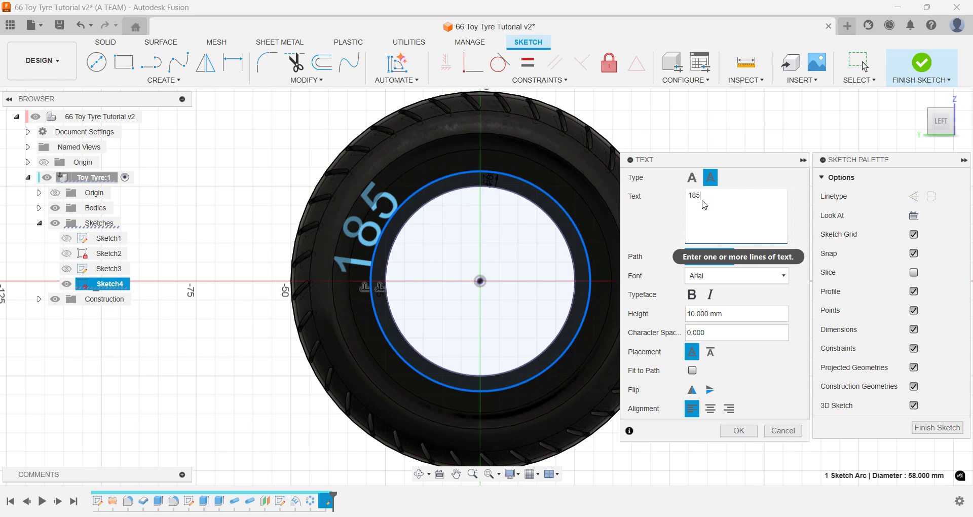
type("/65")
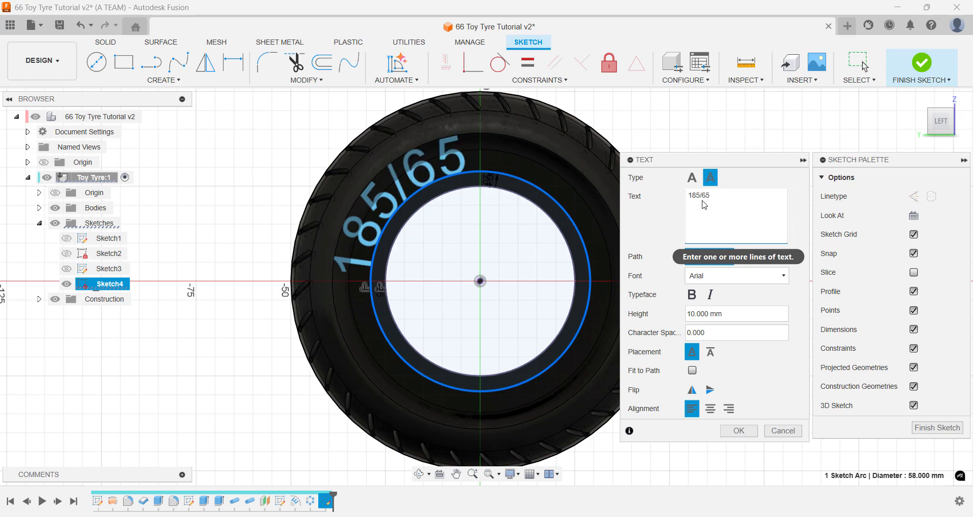
type("R55")
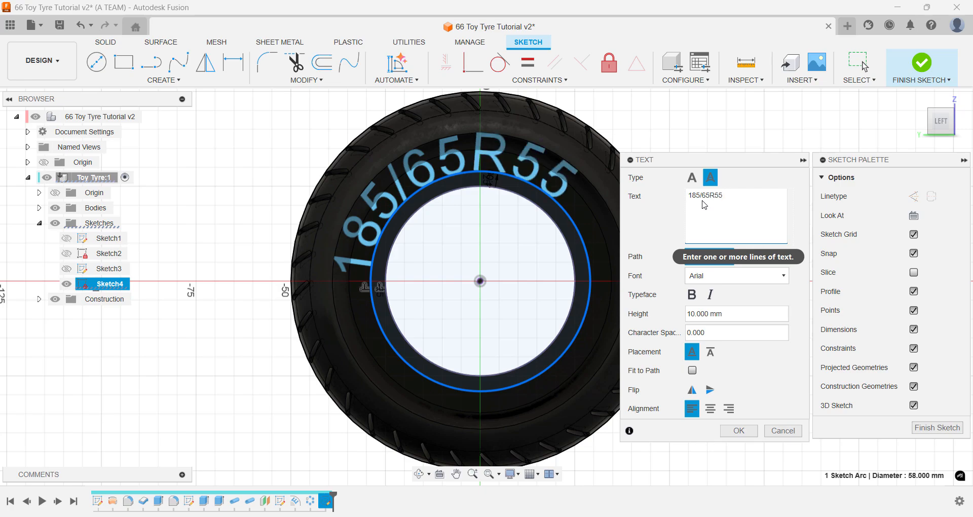
type(" 89T")
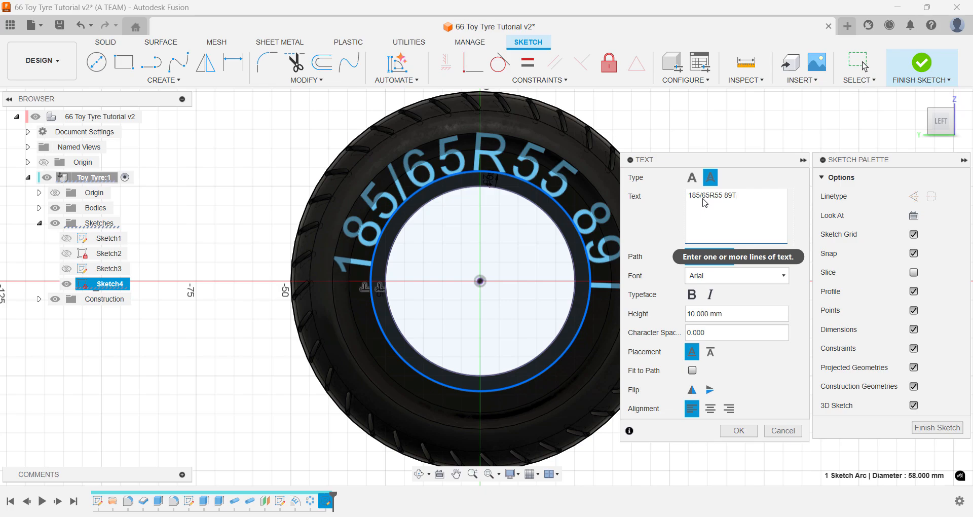
- Set the height of the path text to 5 mm and finish placing it
left_click_drag(706, 161, 763, 151)
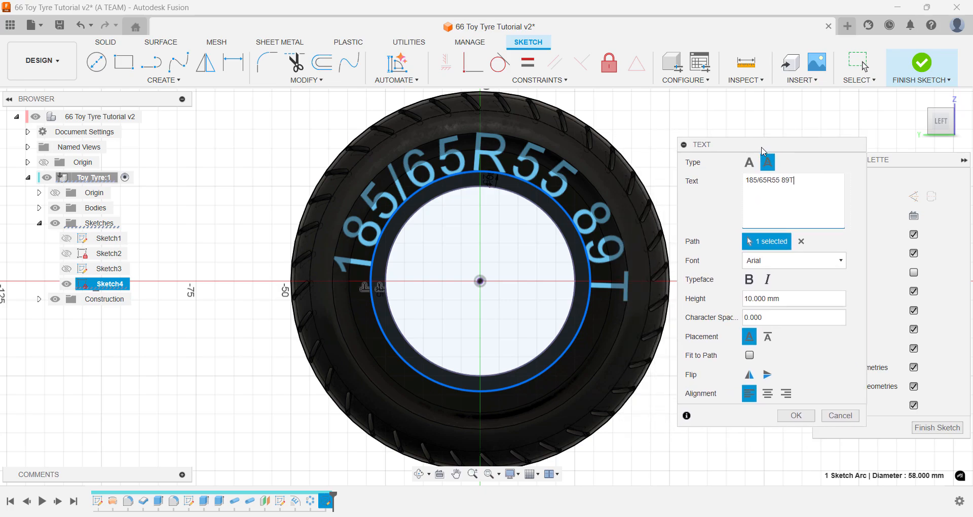
left_click(755, 298)
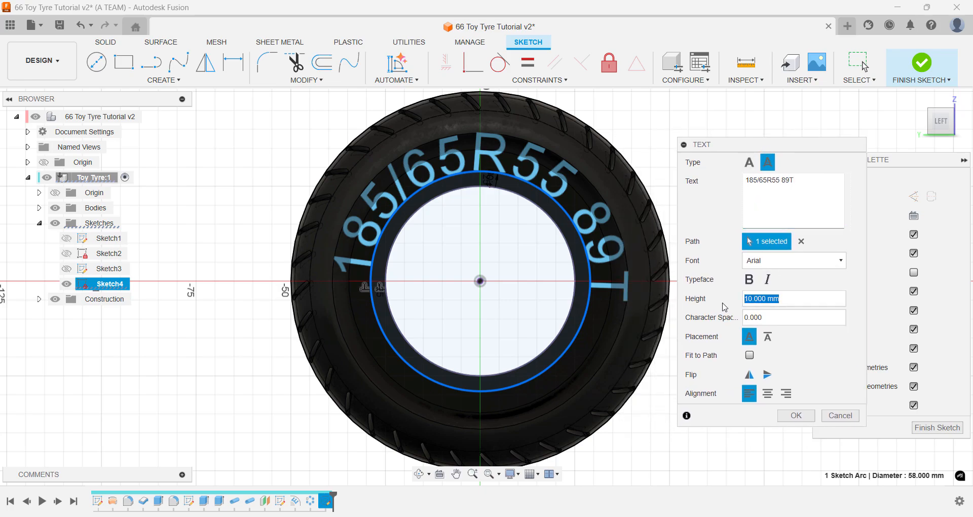
type("7.5")
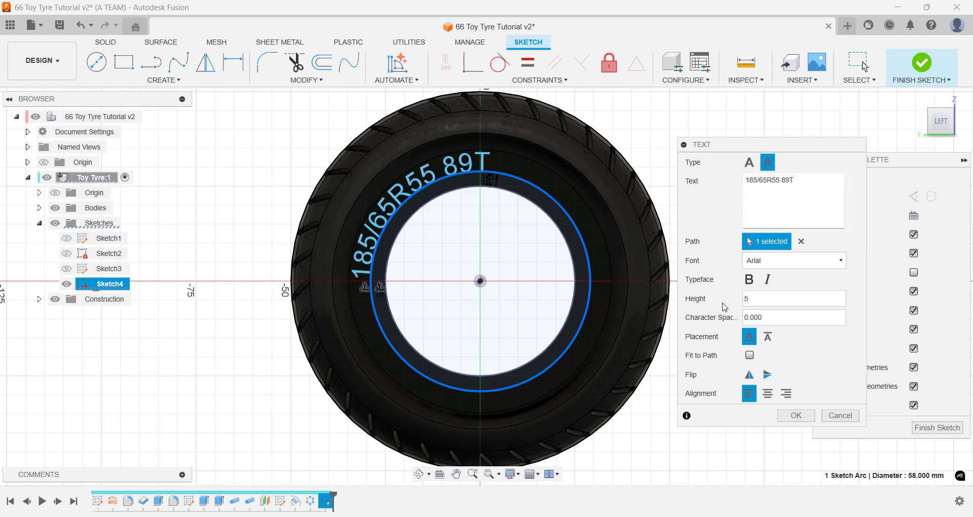
key("Return")
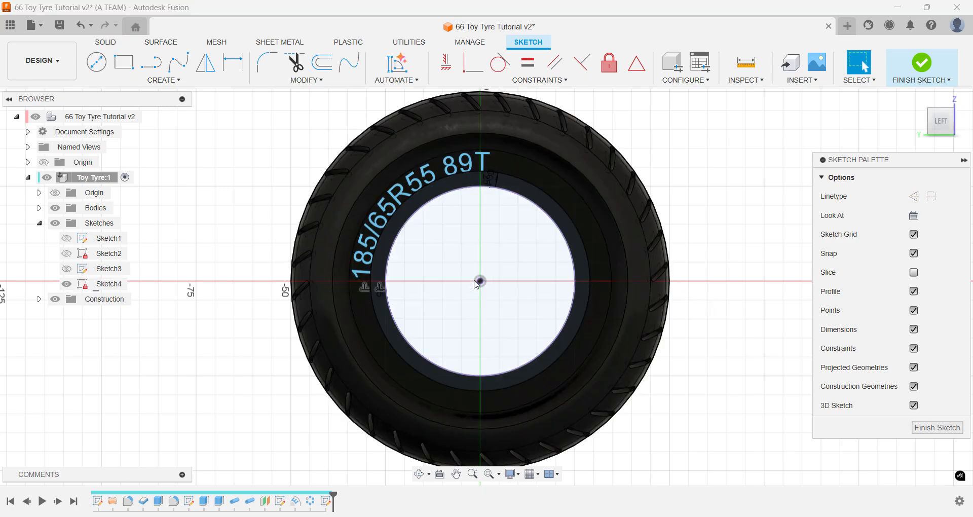
- Extrude the tyre size lettering 1 mm out of the side face as new bodies
left_click(39, 208)
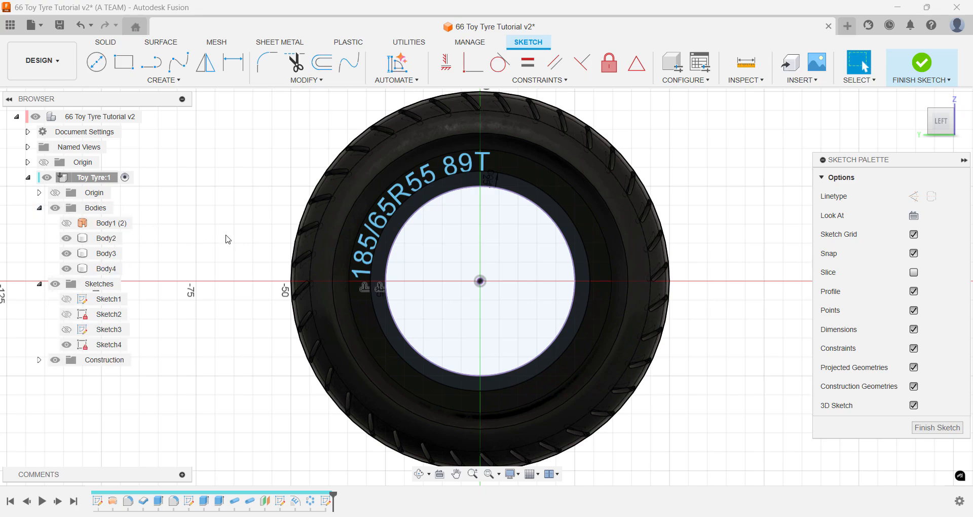
left_click(361, 267)
key("e")
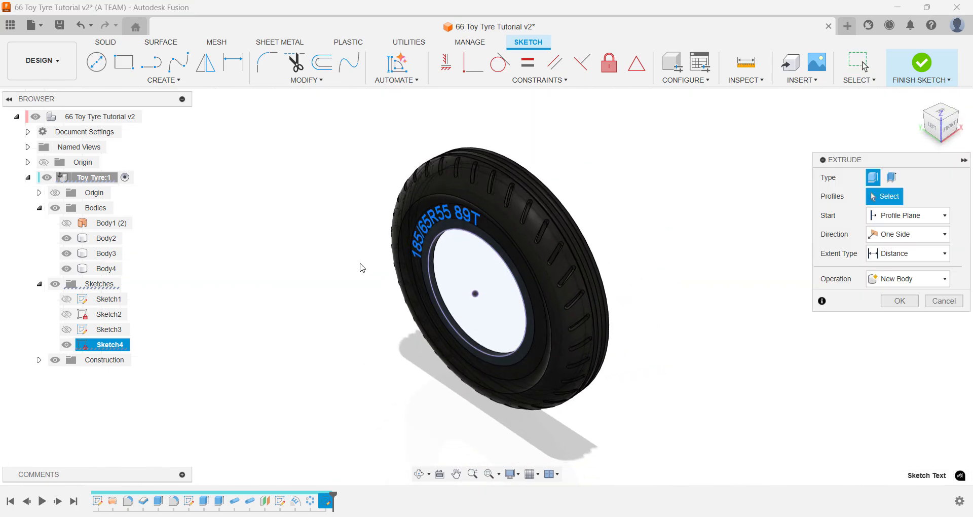
type("1")
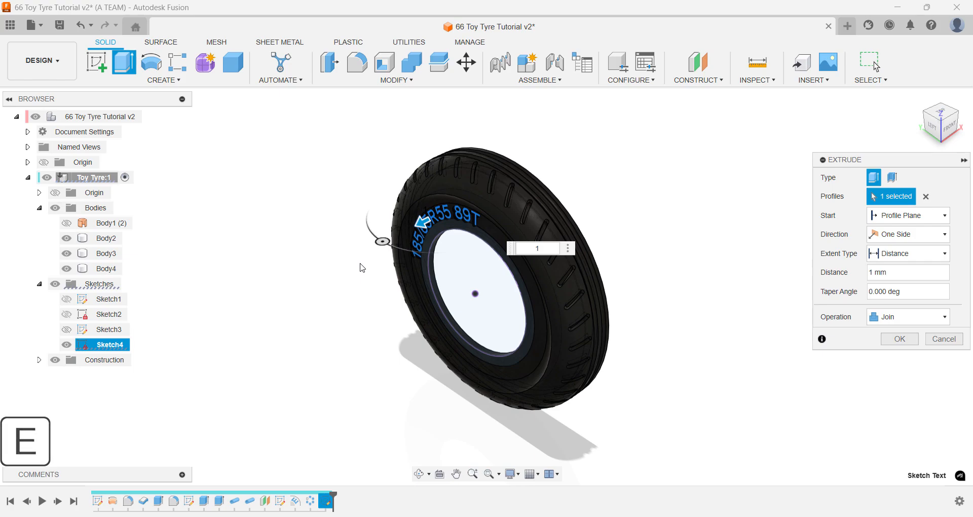
left_click(882, 317)
left_click(898, 371)
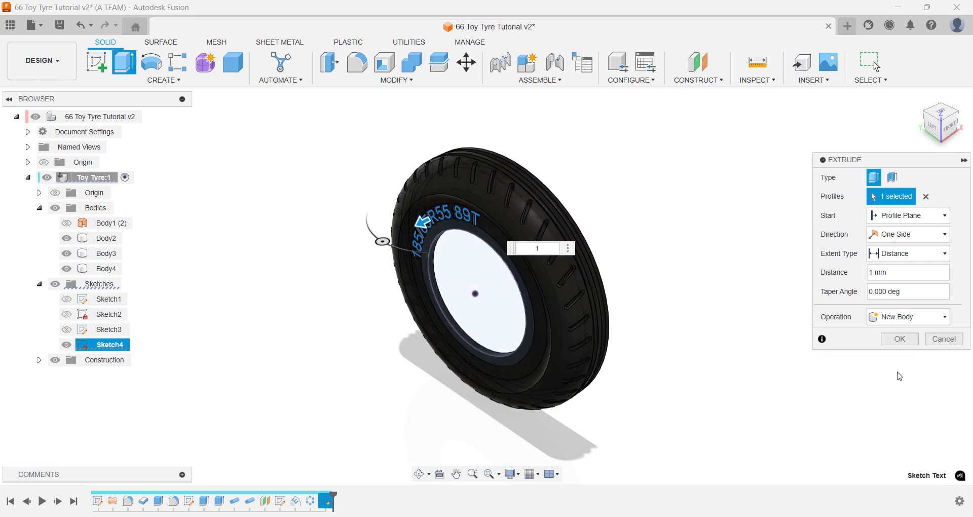
left_click(900, 340)
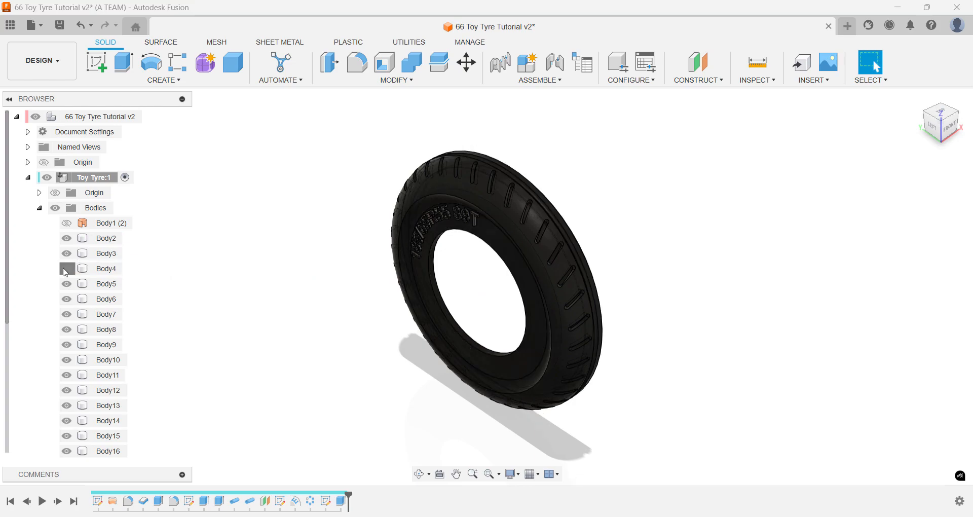
- Search the appearance library for a matte white finish
left_click(66, 284)
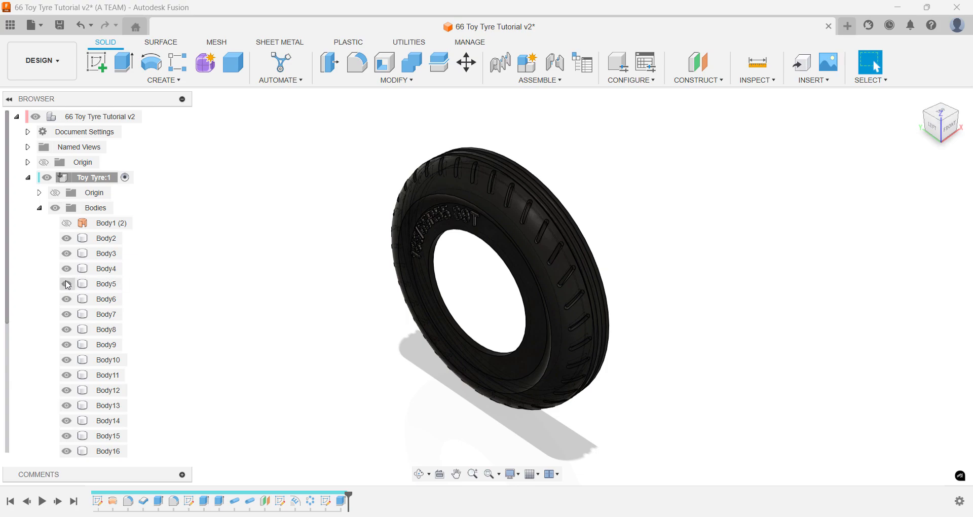
key("a")
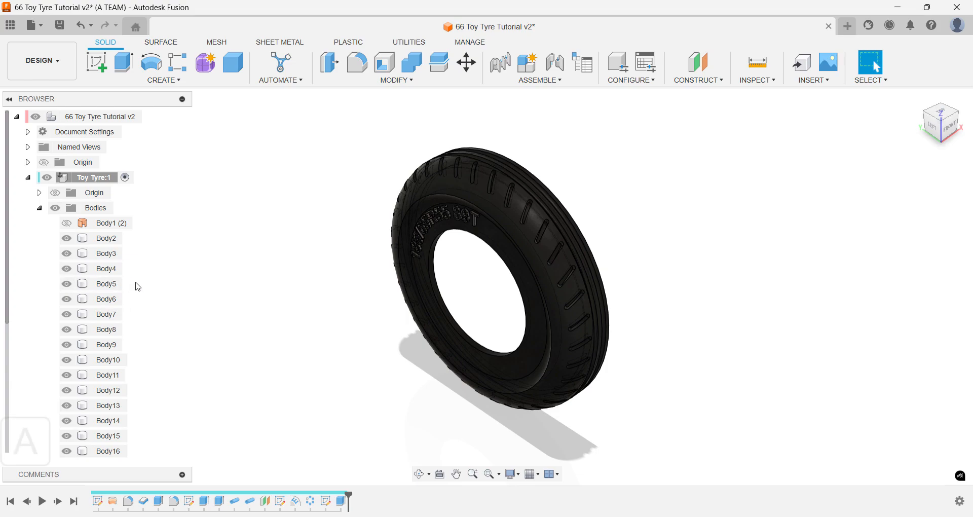
left_click(558, 292)
left_click(735, 294)
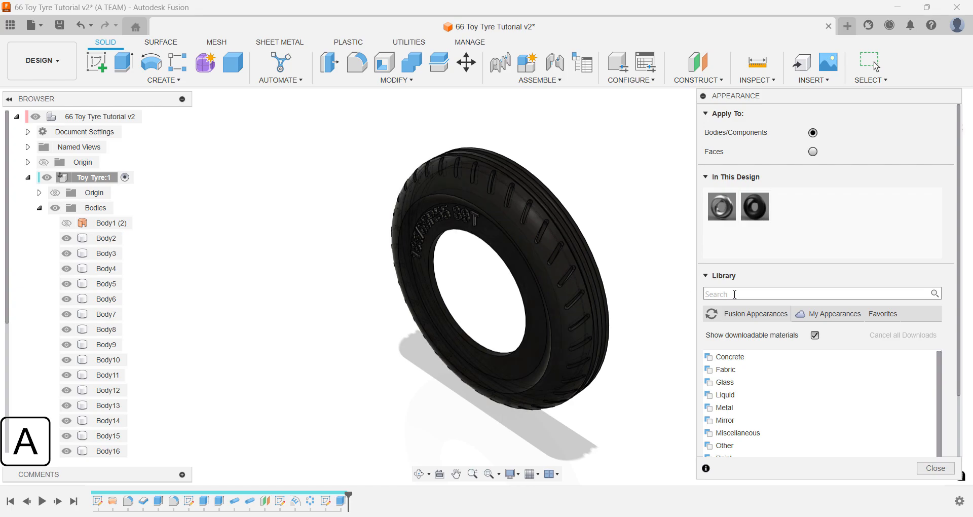
type("MATTE WHI")
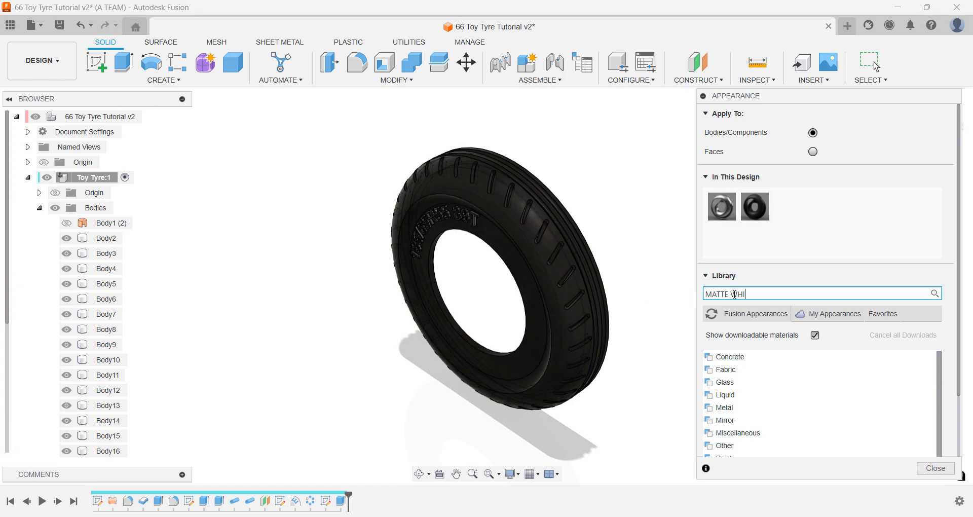
type("E")
key("BackSpace")
type("T")
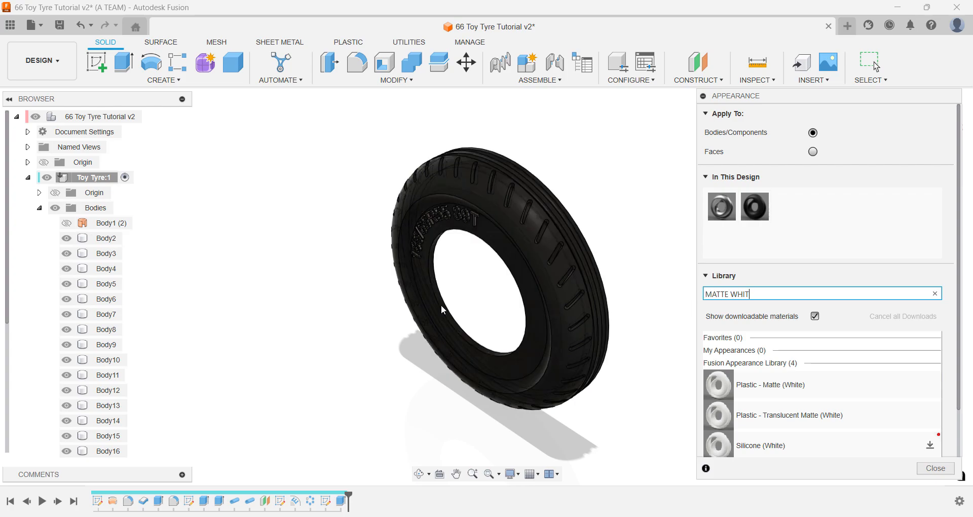
- Apply the Plastic - Matte (White) appearance to all the raised letter bodies, Body5 through Body16
left_click(107, 283)
scroll(116, 348, "down", 3)
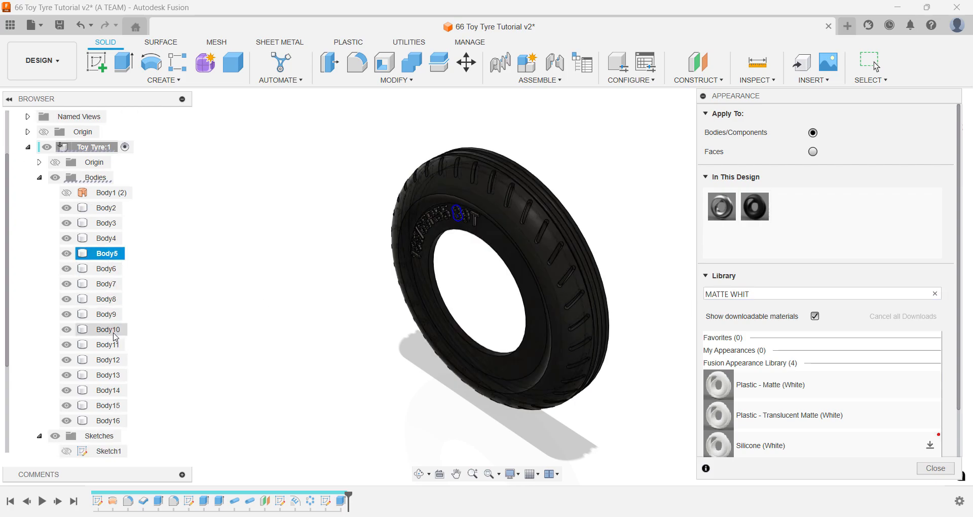
left_click(113, 393, "shift")
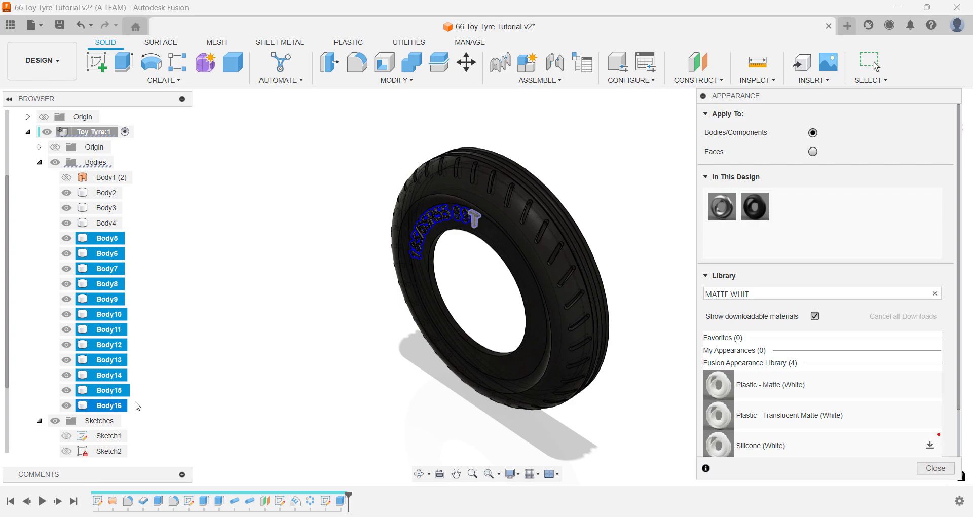
left_click(113, 405, "shift")
left_click_drag(745, 390, 112, 307)
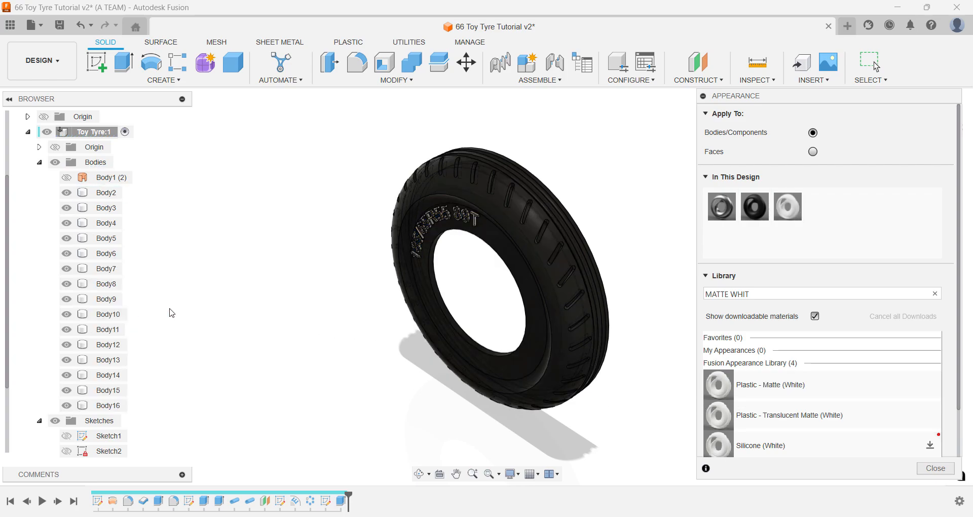
key("Escape")
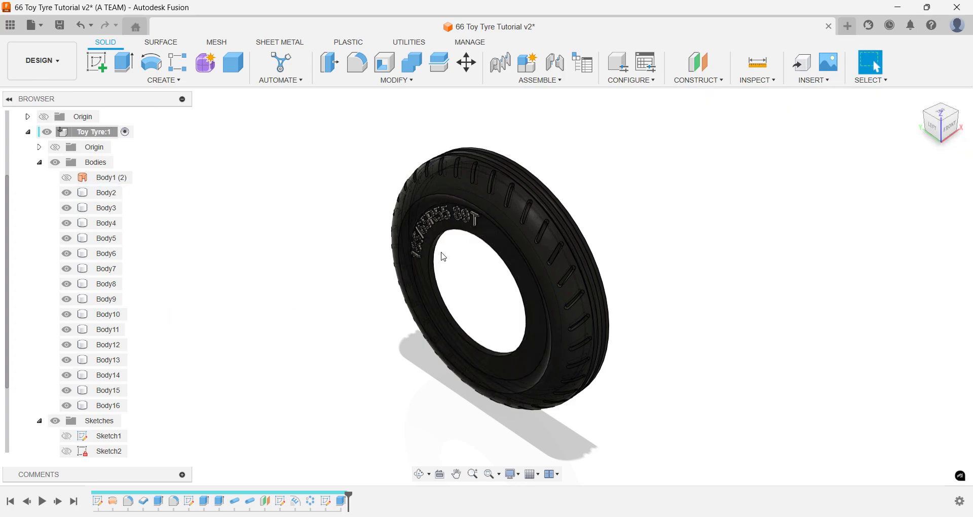
scroll(441, 254, "up", 5)
left_click_drag(462, 284, 475, 318)
key("Escape")
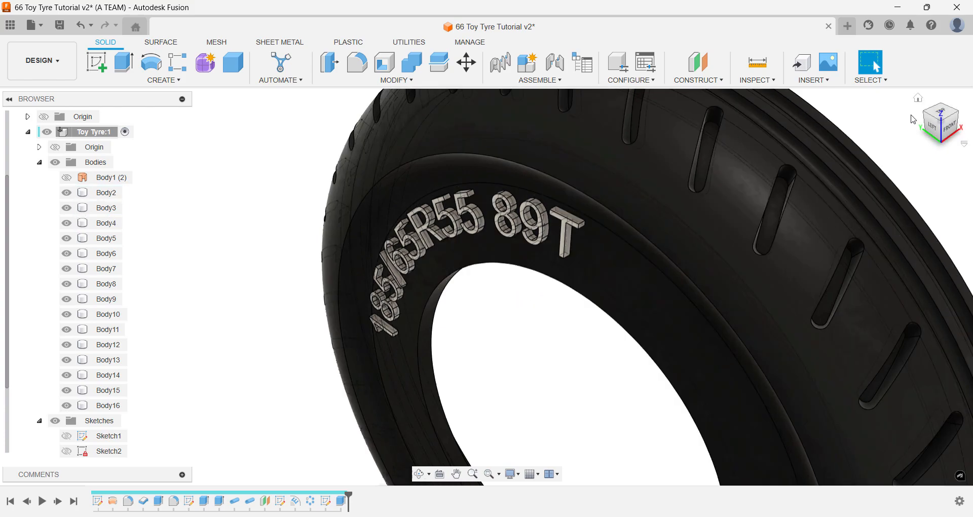
- Show the origin planes and axes of the Toy Tyre component
left_click(918, 100)
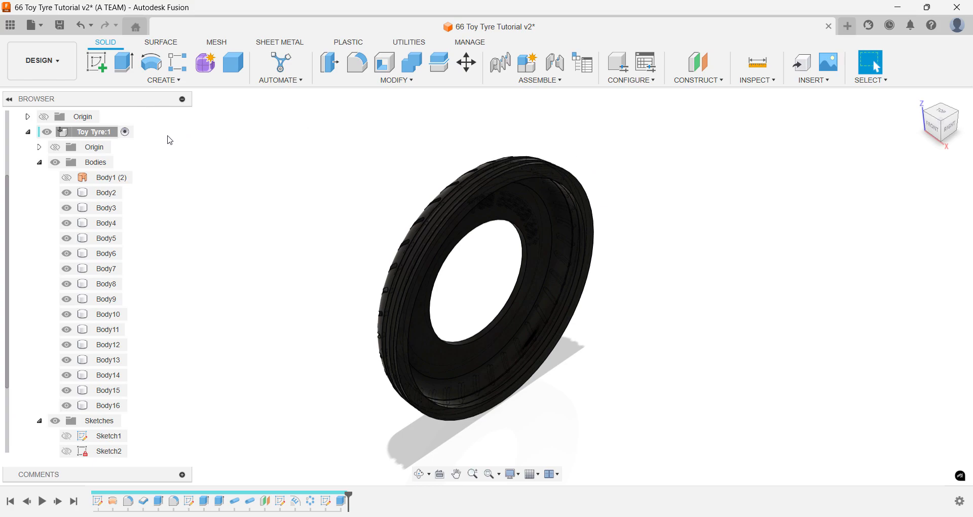
left_click(56, 147)
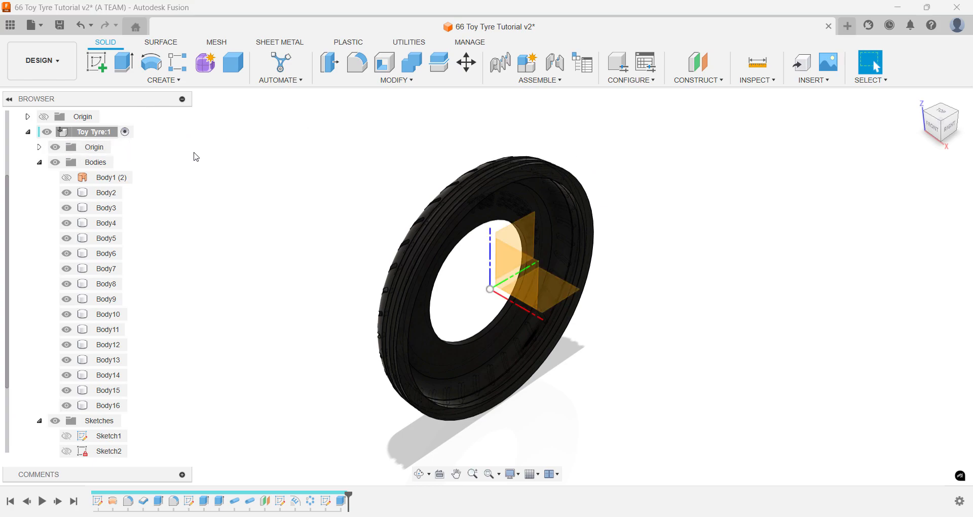
left_click(934, 133)
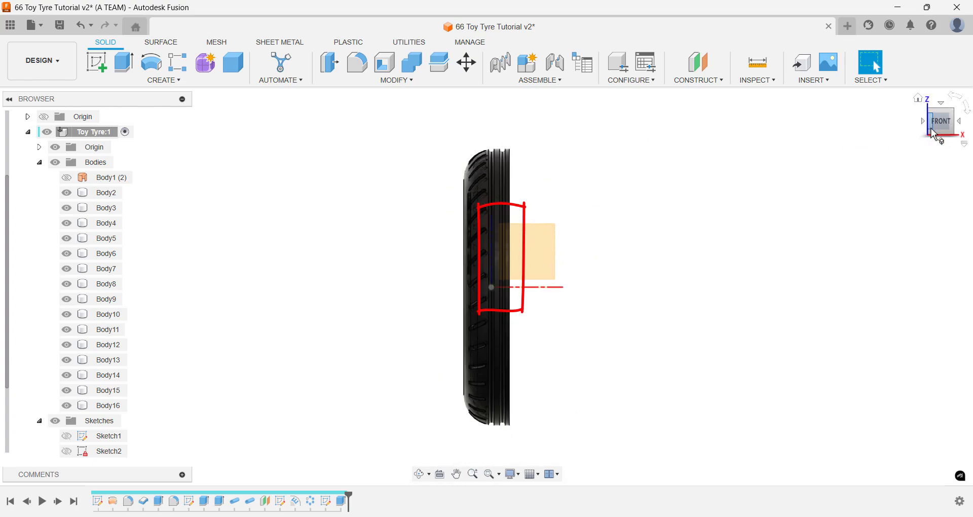
left_click(917, 99)
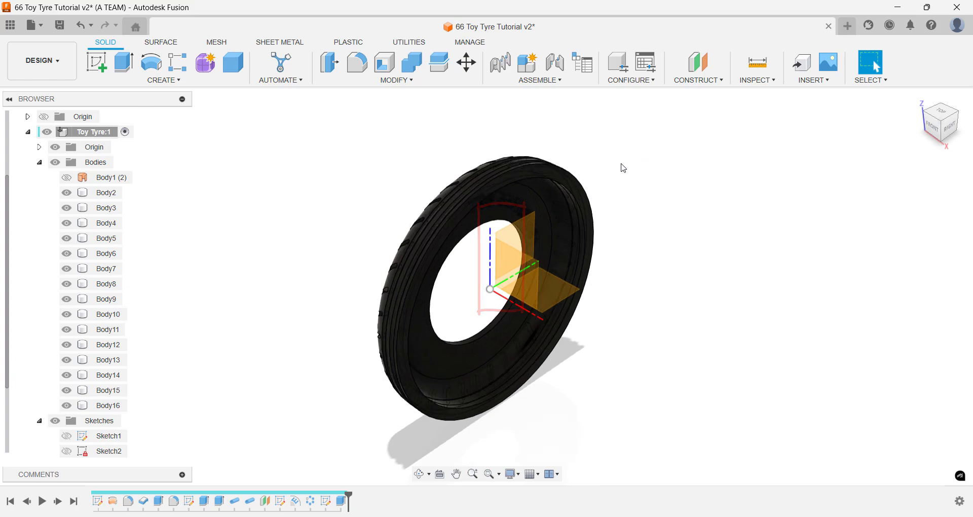
- Create an offset plane at 0 mm on the flat outer ring face of the tyre's open side, opposite the lettering
type("so")
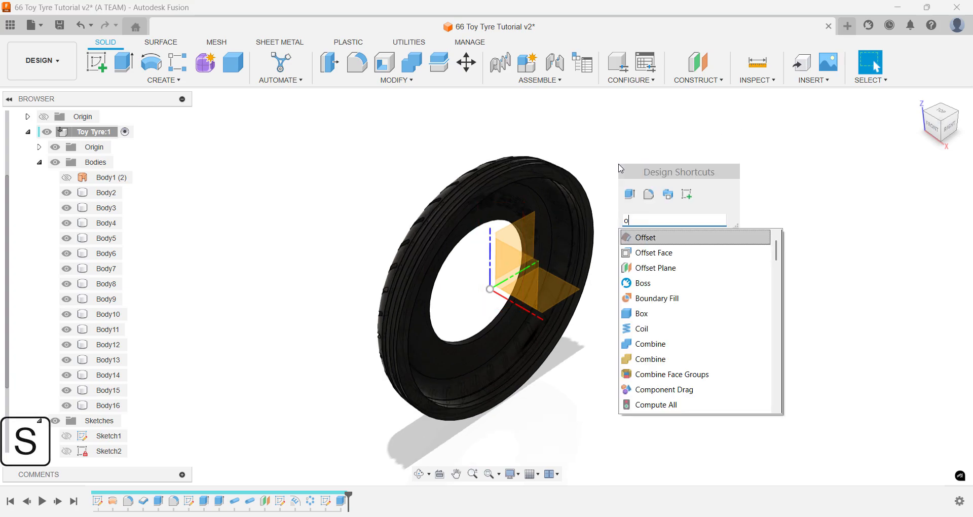
type("ff")
key("Down")
key("Down")
key("Return")
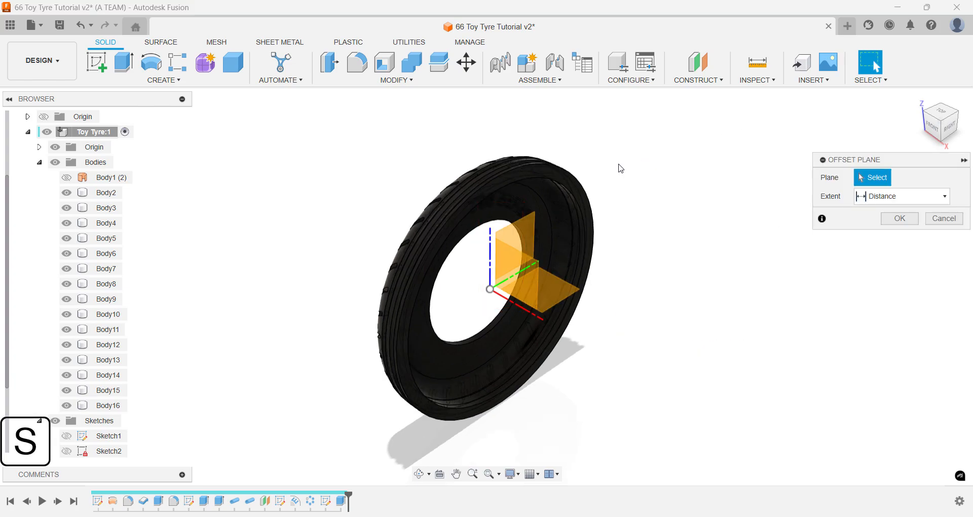
left_click(566, 177)
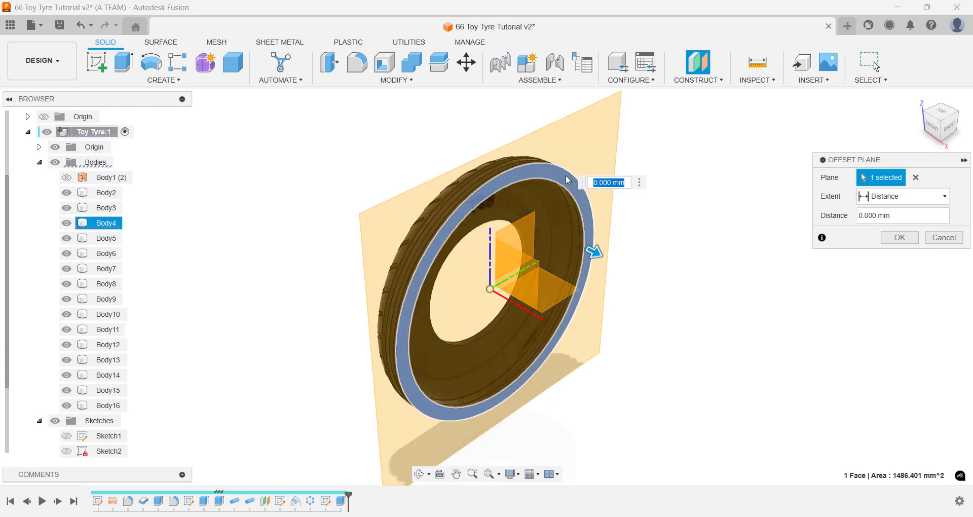
key("Return")
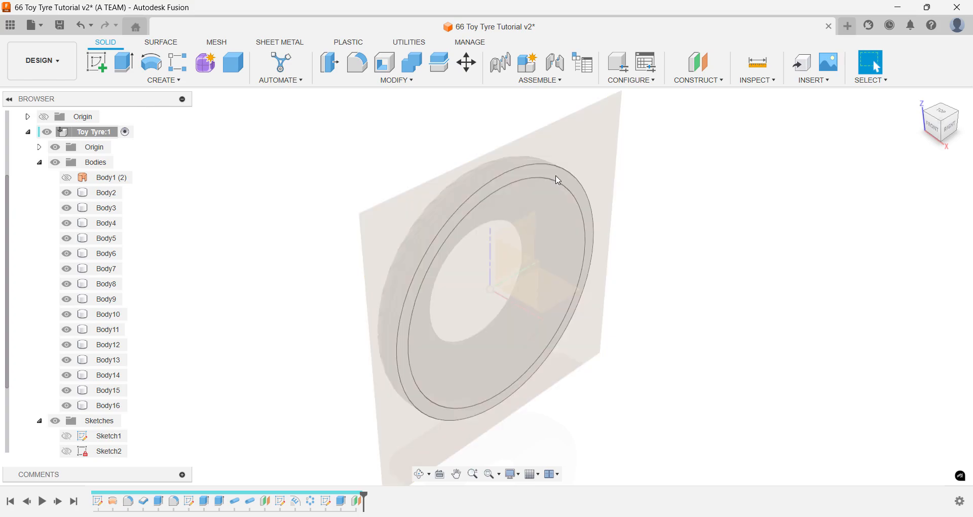
- Save the design as a new version
key("ctrl+s")
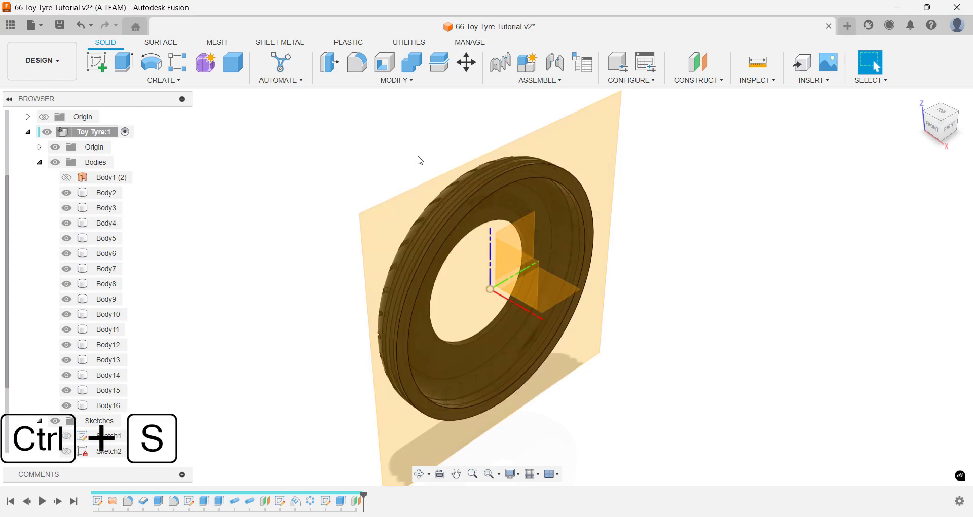
key("Return")
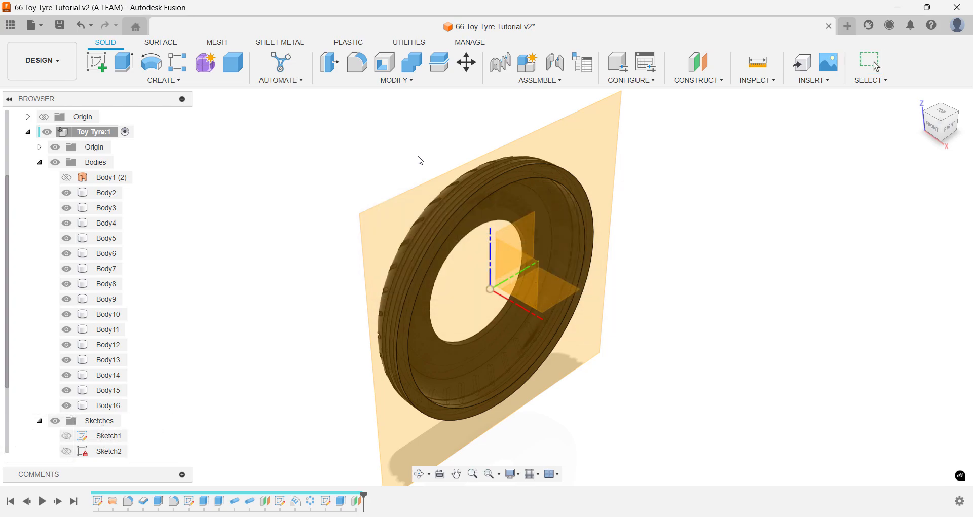
- Mirror Body2 through Body16 across the new offset plane with the Join operation to complete the full-width tyre
type("smirro")
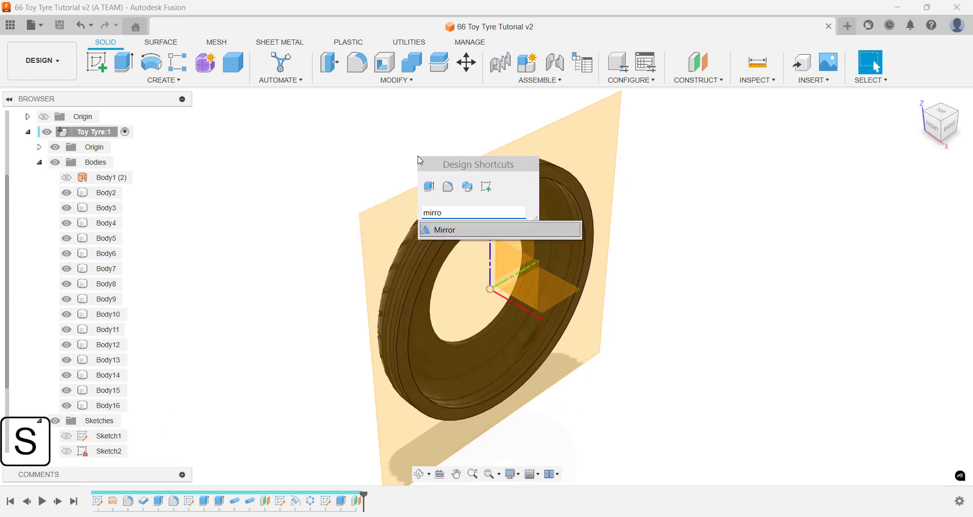
key("Return")
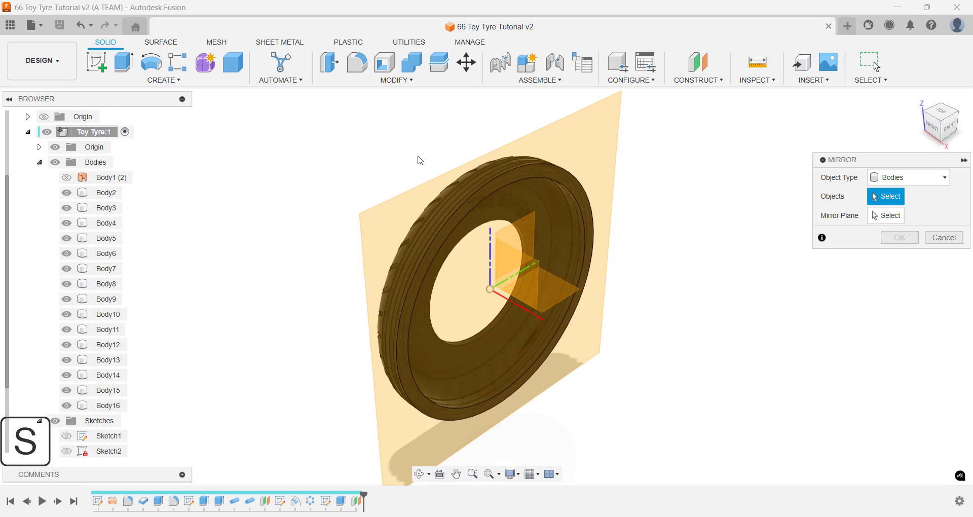
middle_click_drag(420, 160, 487, 152, "shift")
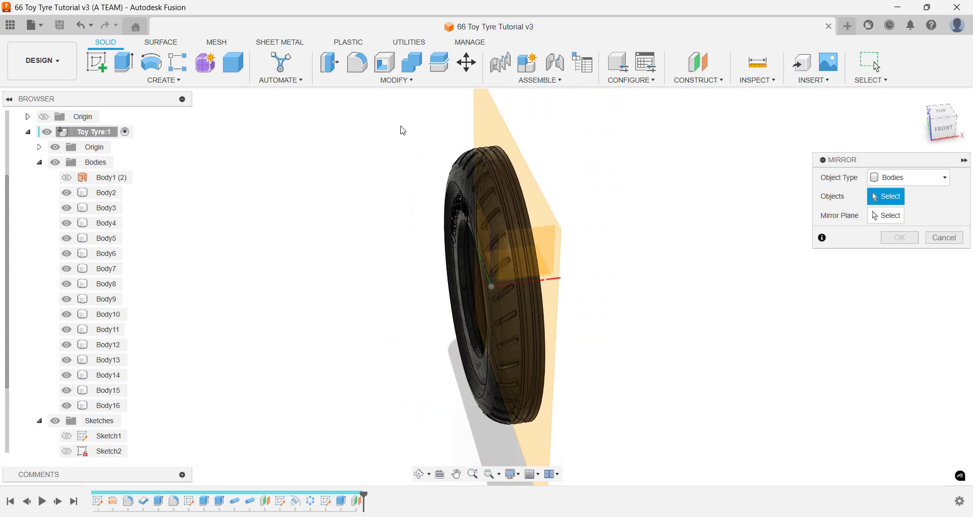
left_click_drag(397, 123, 581, 454)
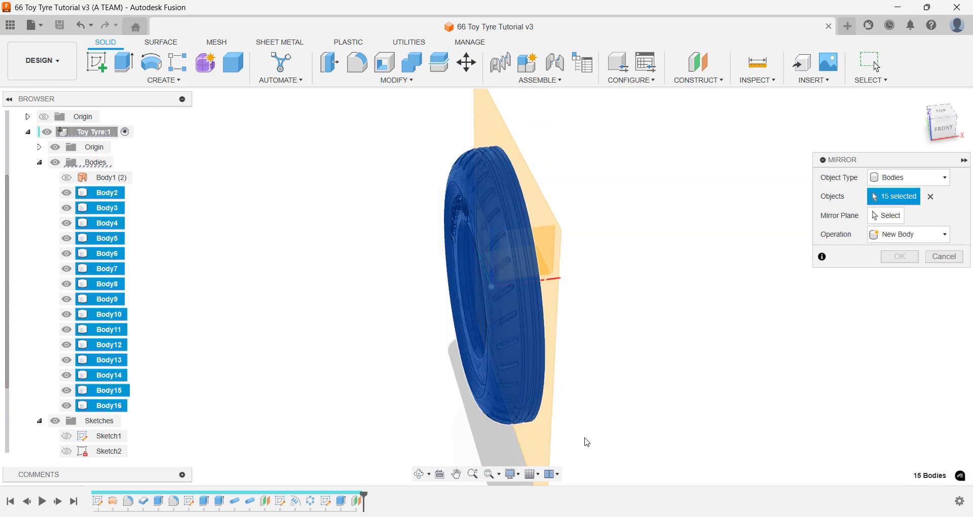
left_click(886, 216)
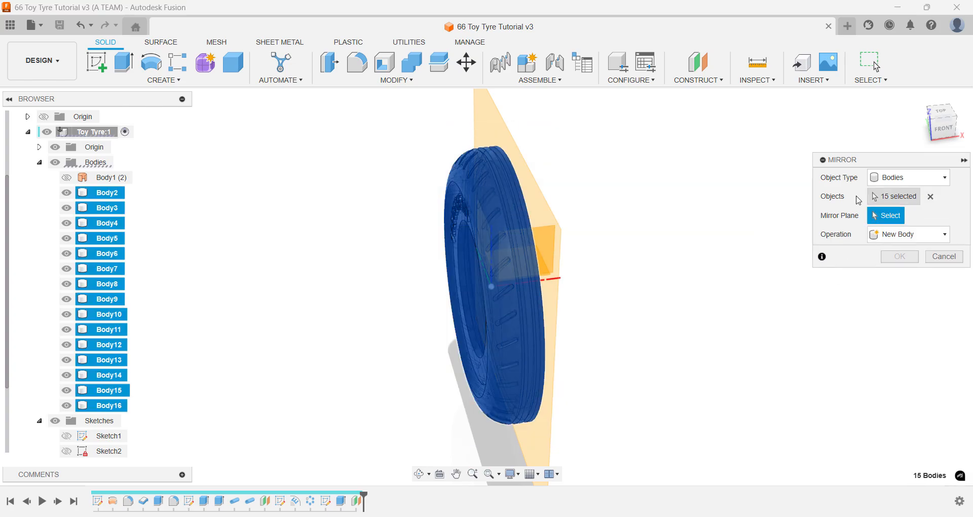
middle_click_drag(710, 161, 650, 158, "shift")
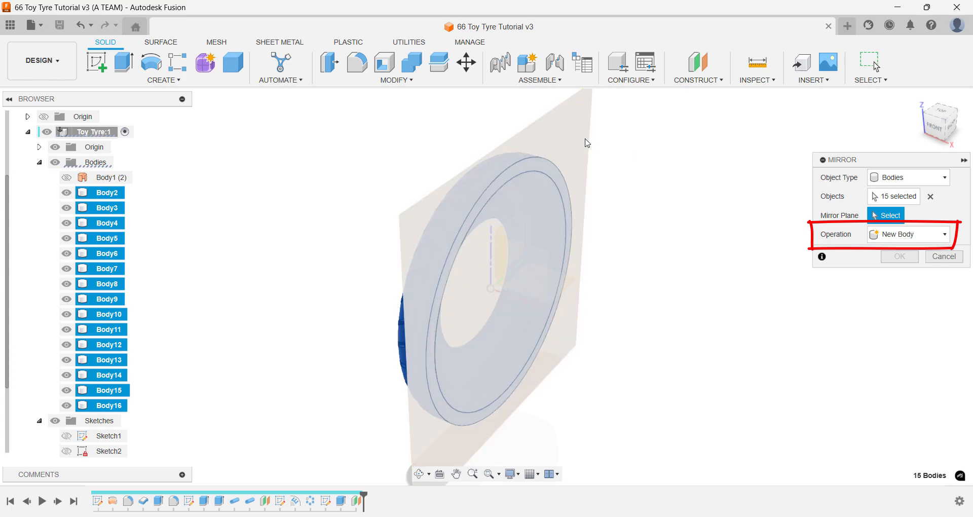
left_click(585, 140)
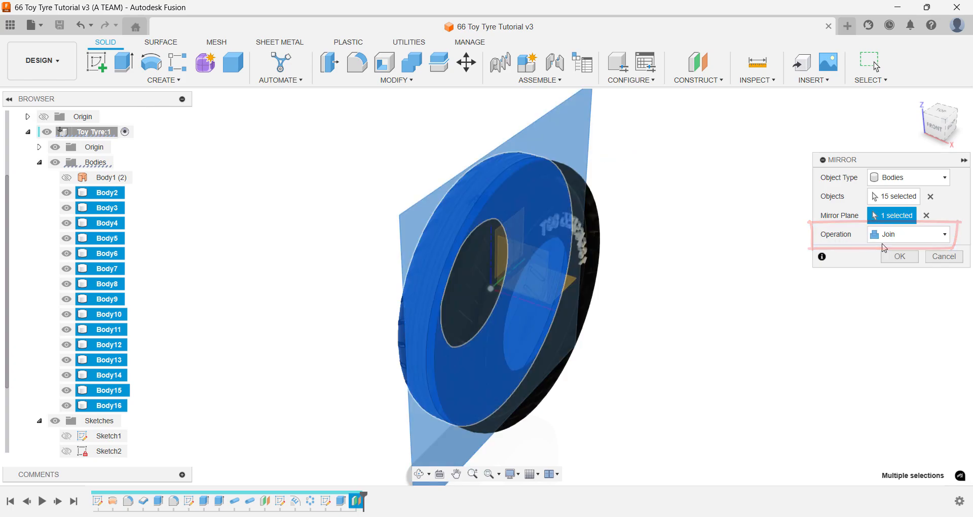
left_click(900, 257)
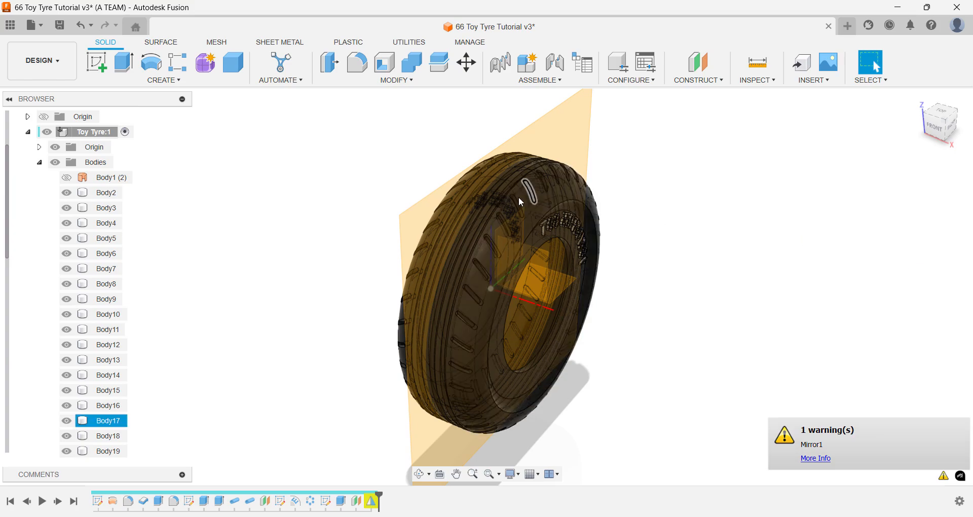
- Hide the Toy Tyre component's origin and construction geometry, and collapse its Bodies and Sketches folders
left_click(56, 149)
left_click(54, 147)
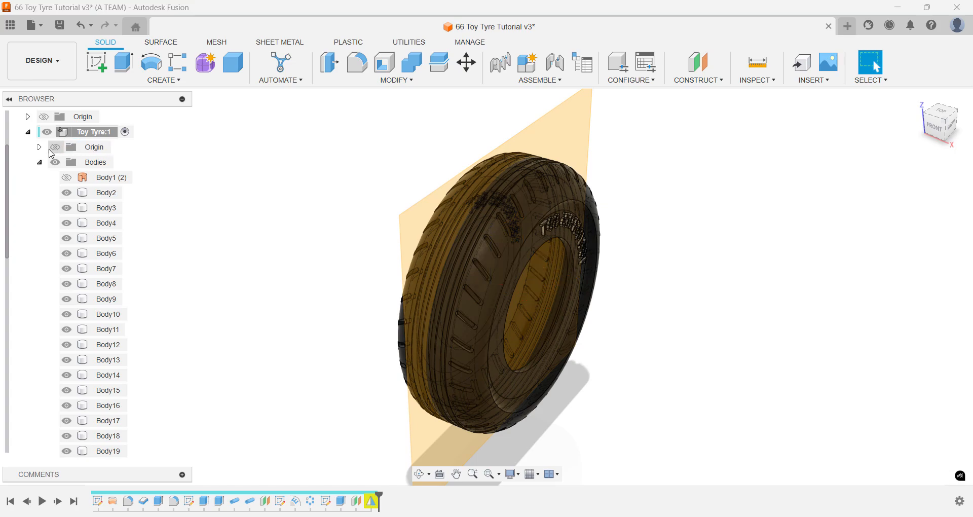
left_click(39, 162)
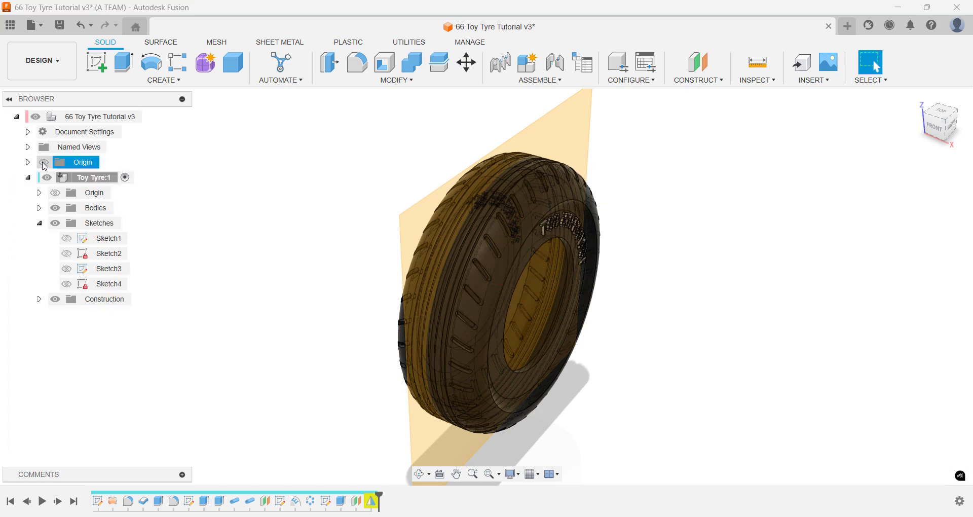
left_click(39, 223)
left_click(55, 238)
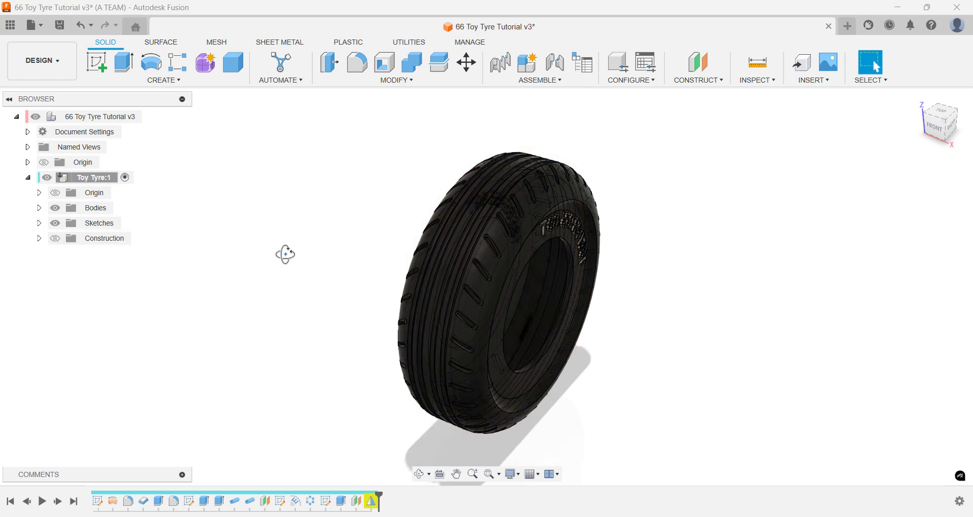
- Display the tyre shaded without edges and view its mirrored lettering side from the right-back corner
mouse_move(284, 254)
middle_mouse_down("shift")
mouse_move(355, 259)
mouse_move(283, 256)
middle_mouse_up("shift")
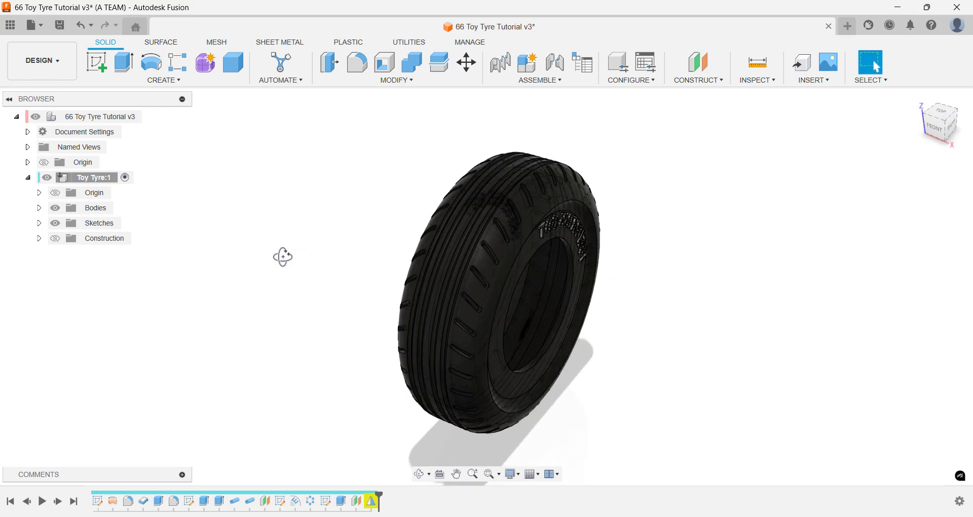
key("ctrl+4")
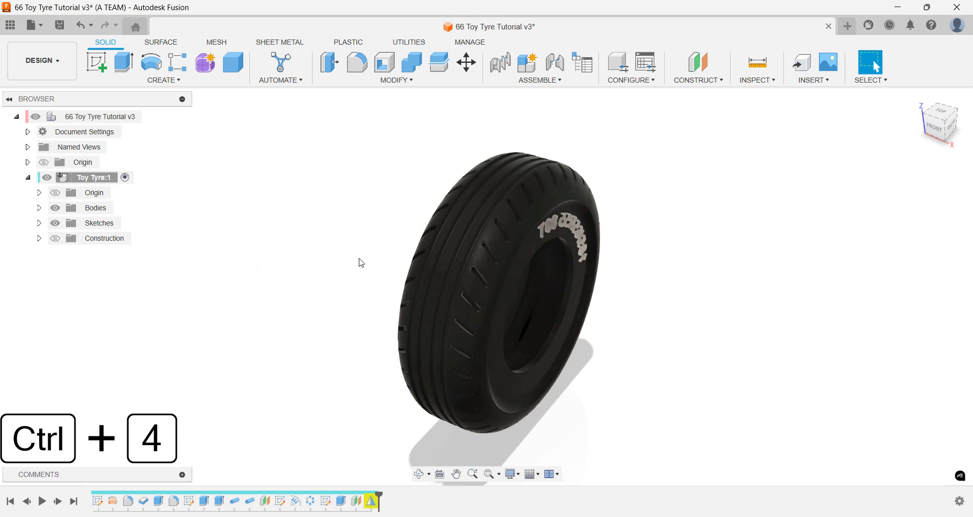
middle_click_drag(361, 262, 315, 193, "shift")
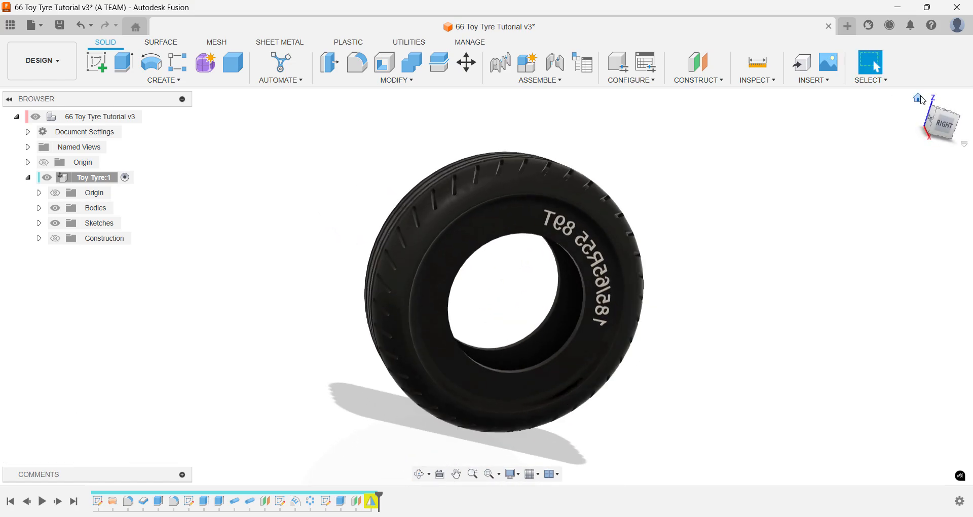
left_click(918, 98)
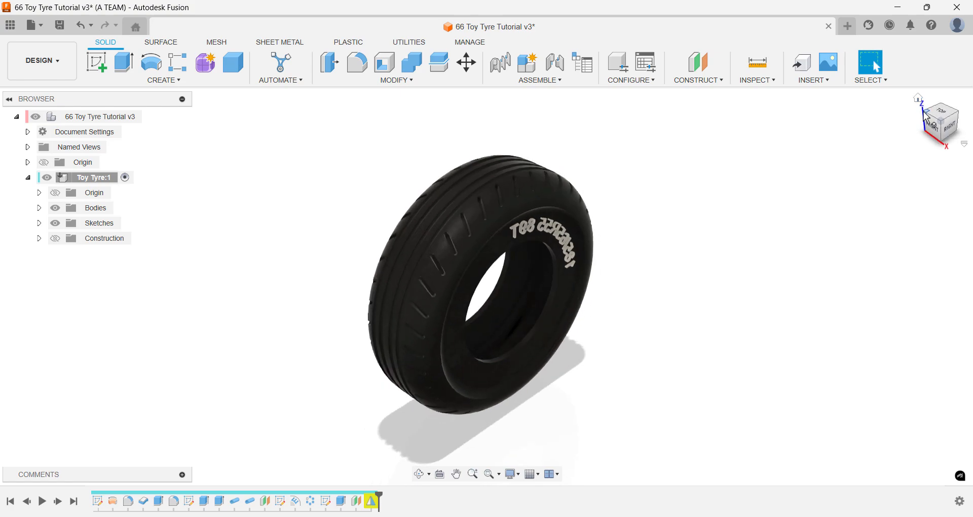
left_click(924, 116)
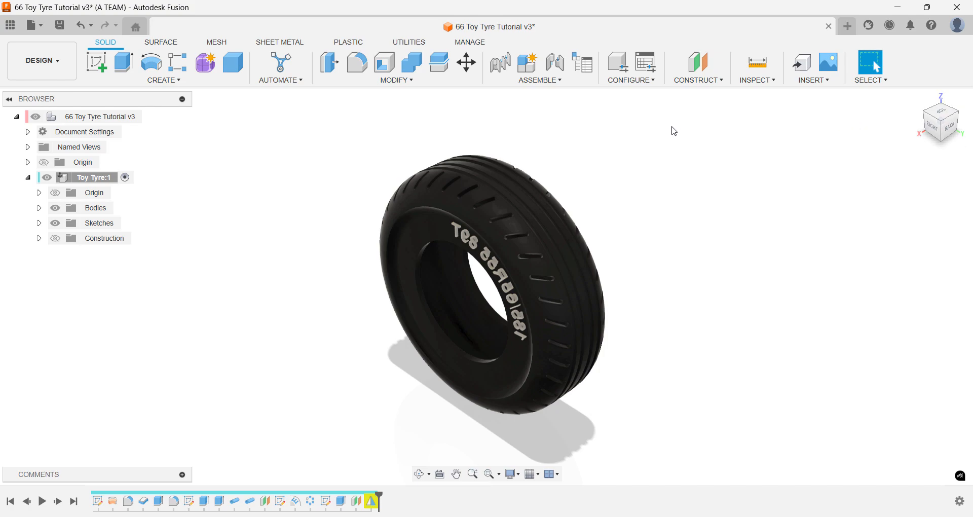
- Switch to the Render workspace and turn the tyre so the 185/65R55 89T lettering reads correctly
left_click(55, 74)
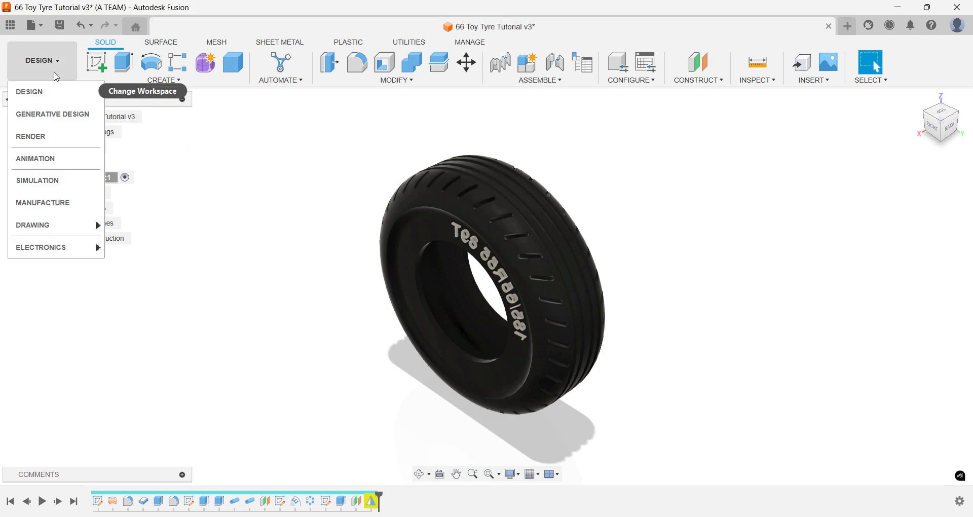
left_click(58, 138)
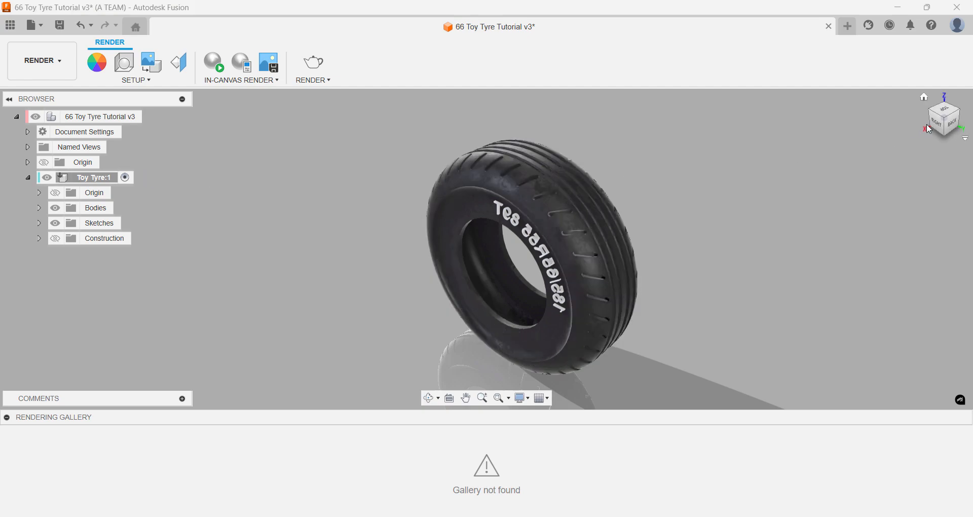
left_click(963, 116)
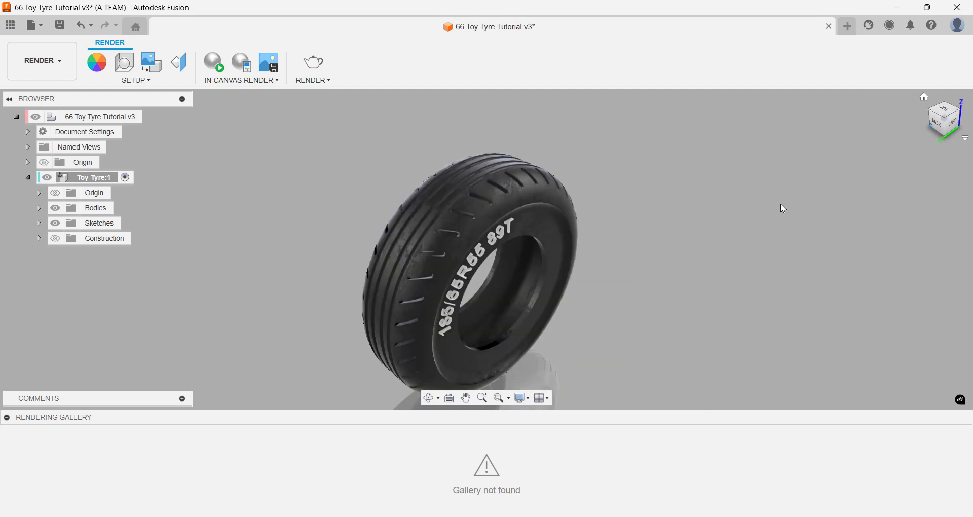
middle_click_drag(630, 292, 631, 266)
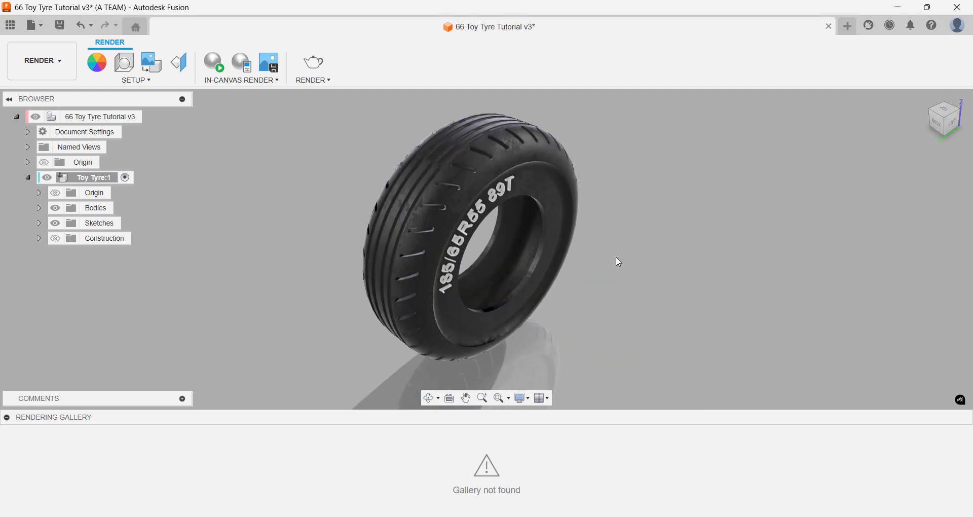
- Set the scene background to Environment and apply the Crossroads environment from the Fusion Library
right_click(585, 259)
left_click(571, 291)
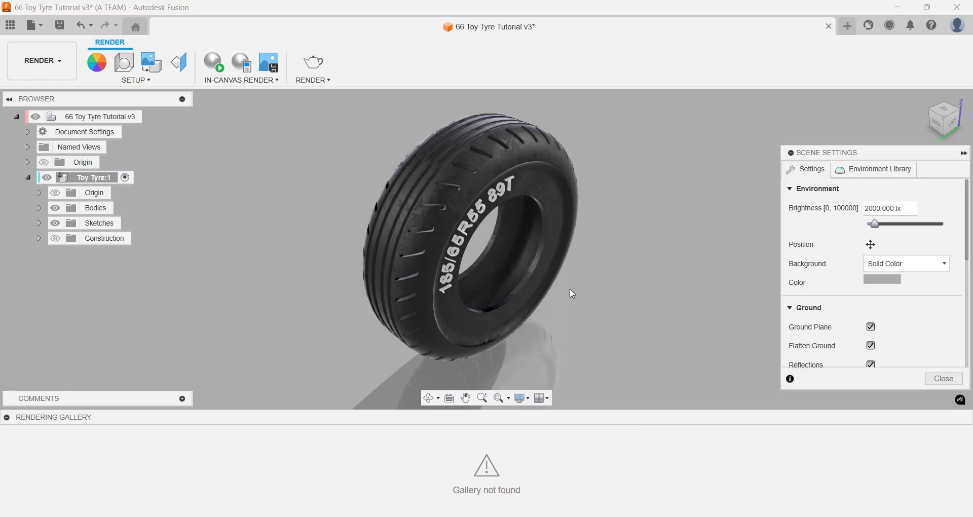
left_click(884, 266)
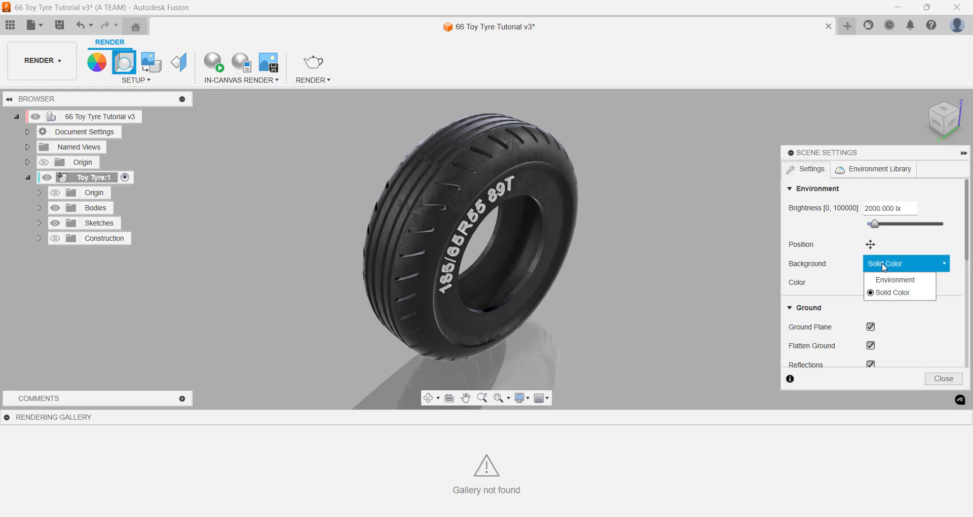
left_click(888, 279)
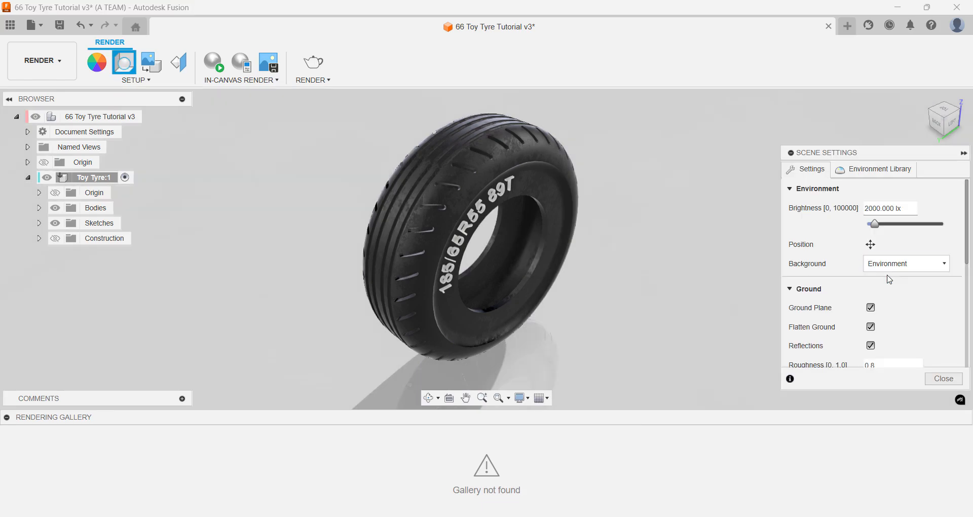
left_click(887, 173)
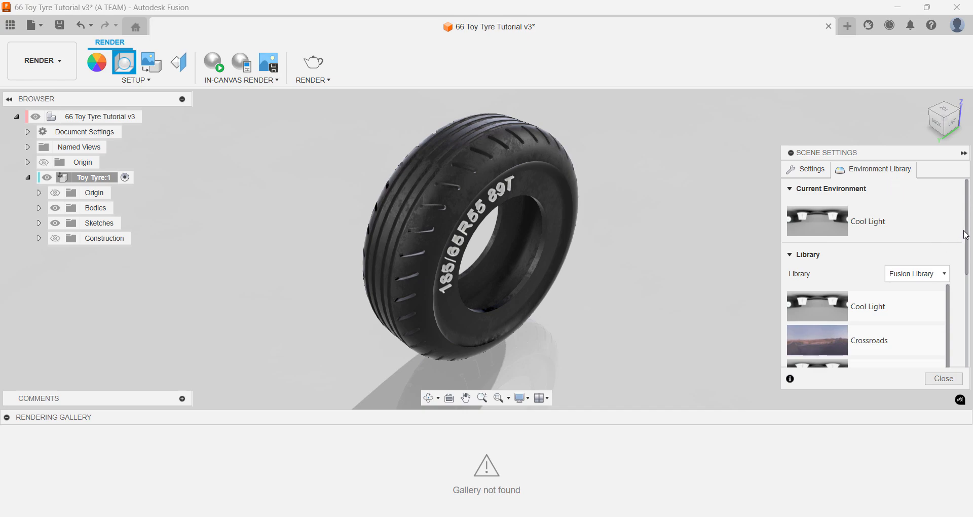
scroll(966, 236, "down", 3)
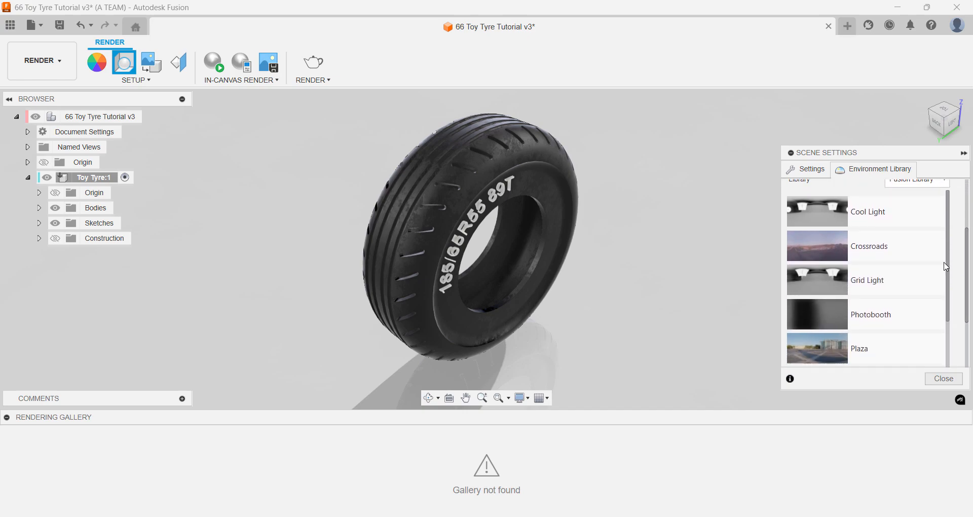
left_click_drag(887, 245, 652, 283)
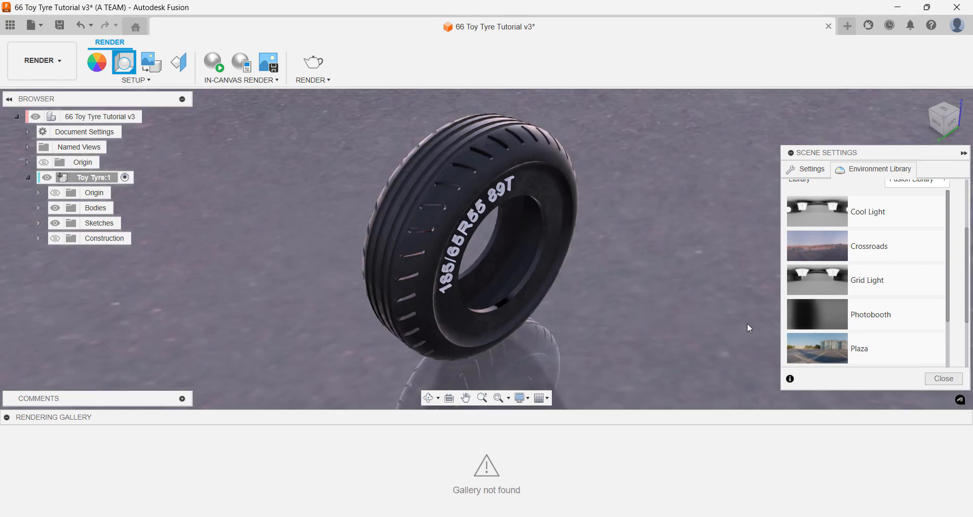
left_click(943, 379)
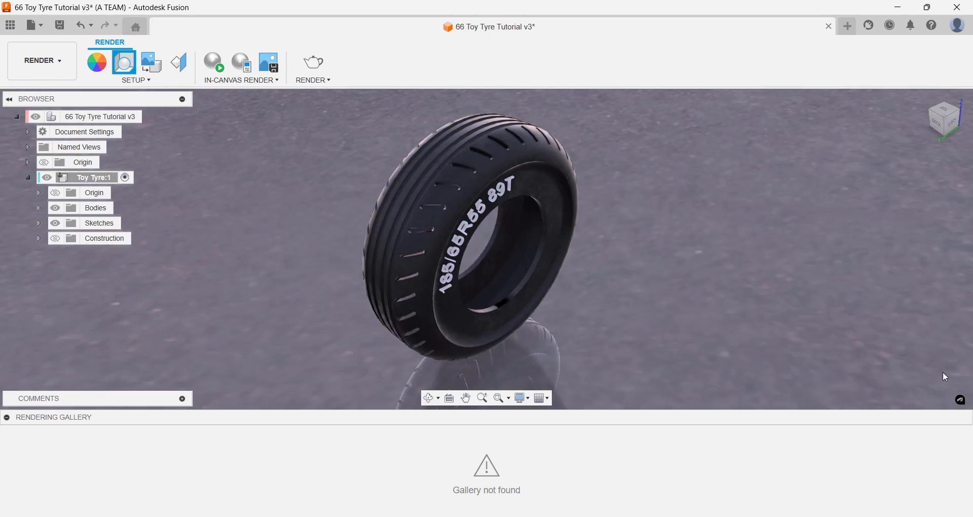
- Frame the tyre upright at ground level from its left-front edge, with the readable lettering and the horizon in view
left_click(945, 130)
middle_click_drag(698, 306, 577, 342)
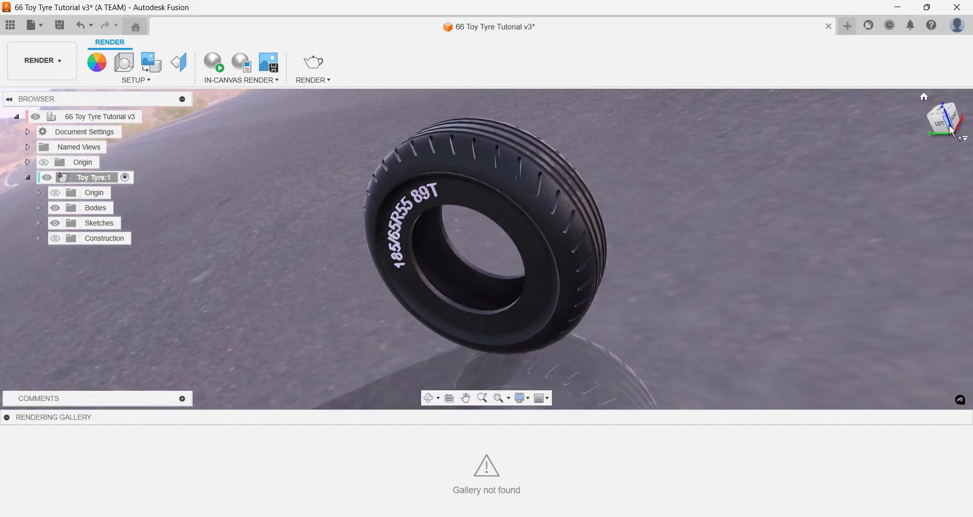
left_click(948, 123)
middle_click_drag(610, 313, 561, 304)
scroll(562, 304, "down", 1)
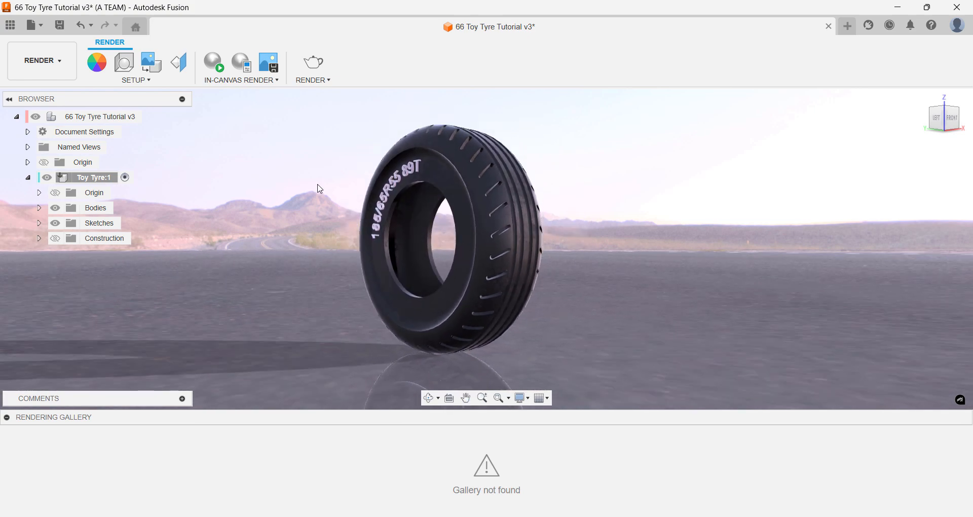
- Start a local render of the tyre at 1920 x 1080 px in Final (75) quality as PNG
left_click(320, 68)
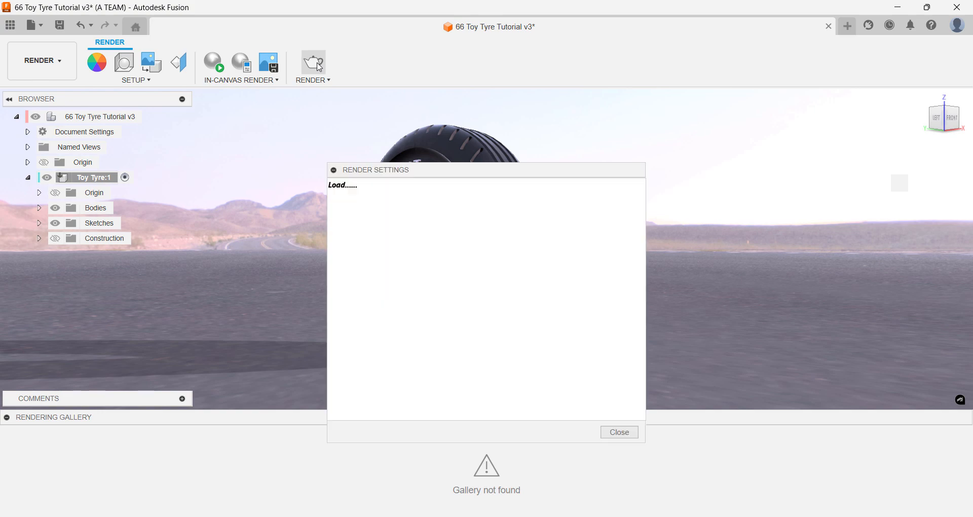
left_click_drag(447, 171, 679, 111)
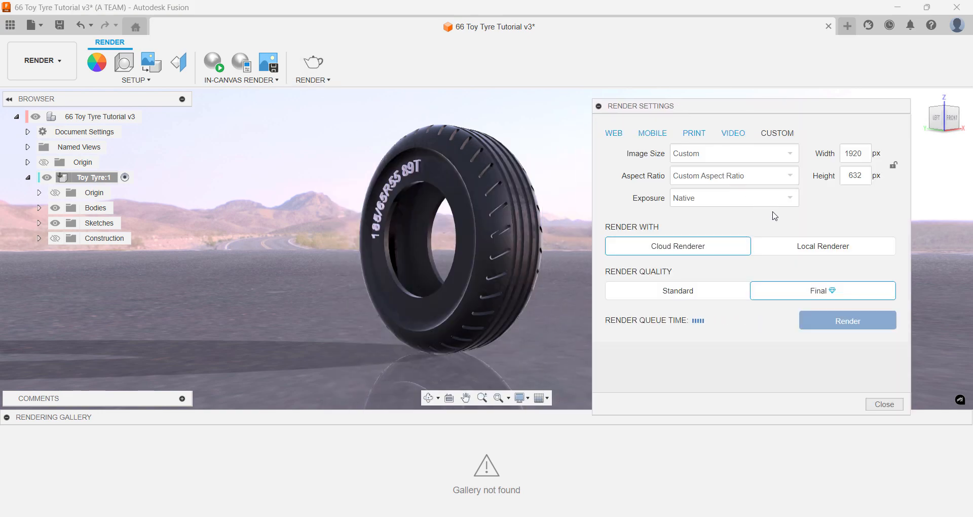
left_click(795, 245)
double_click(850, 176)
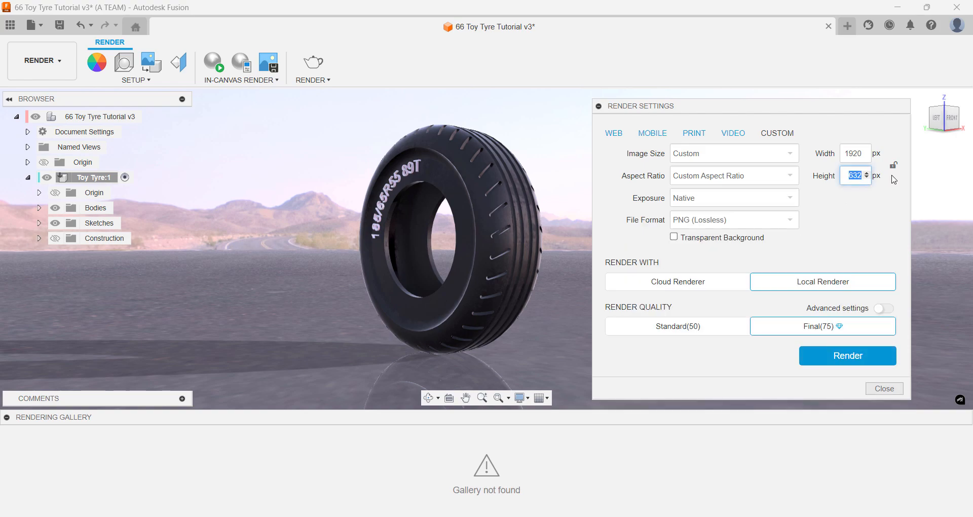
type("1080")
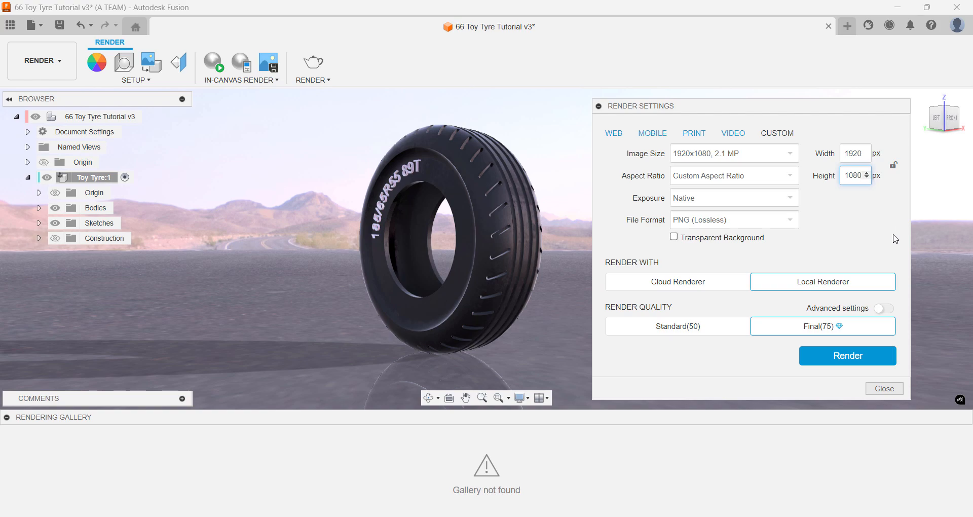
left_click(863, 360)
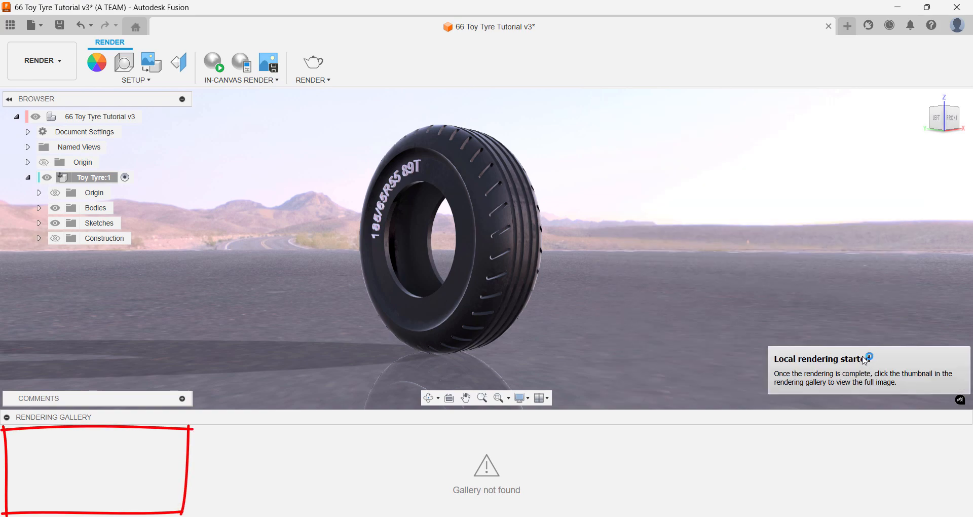